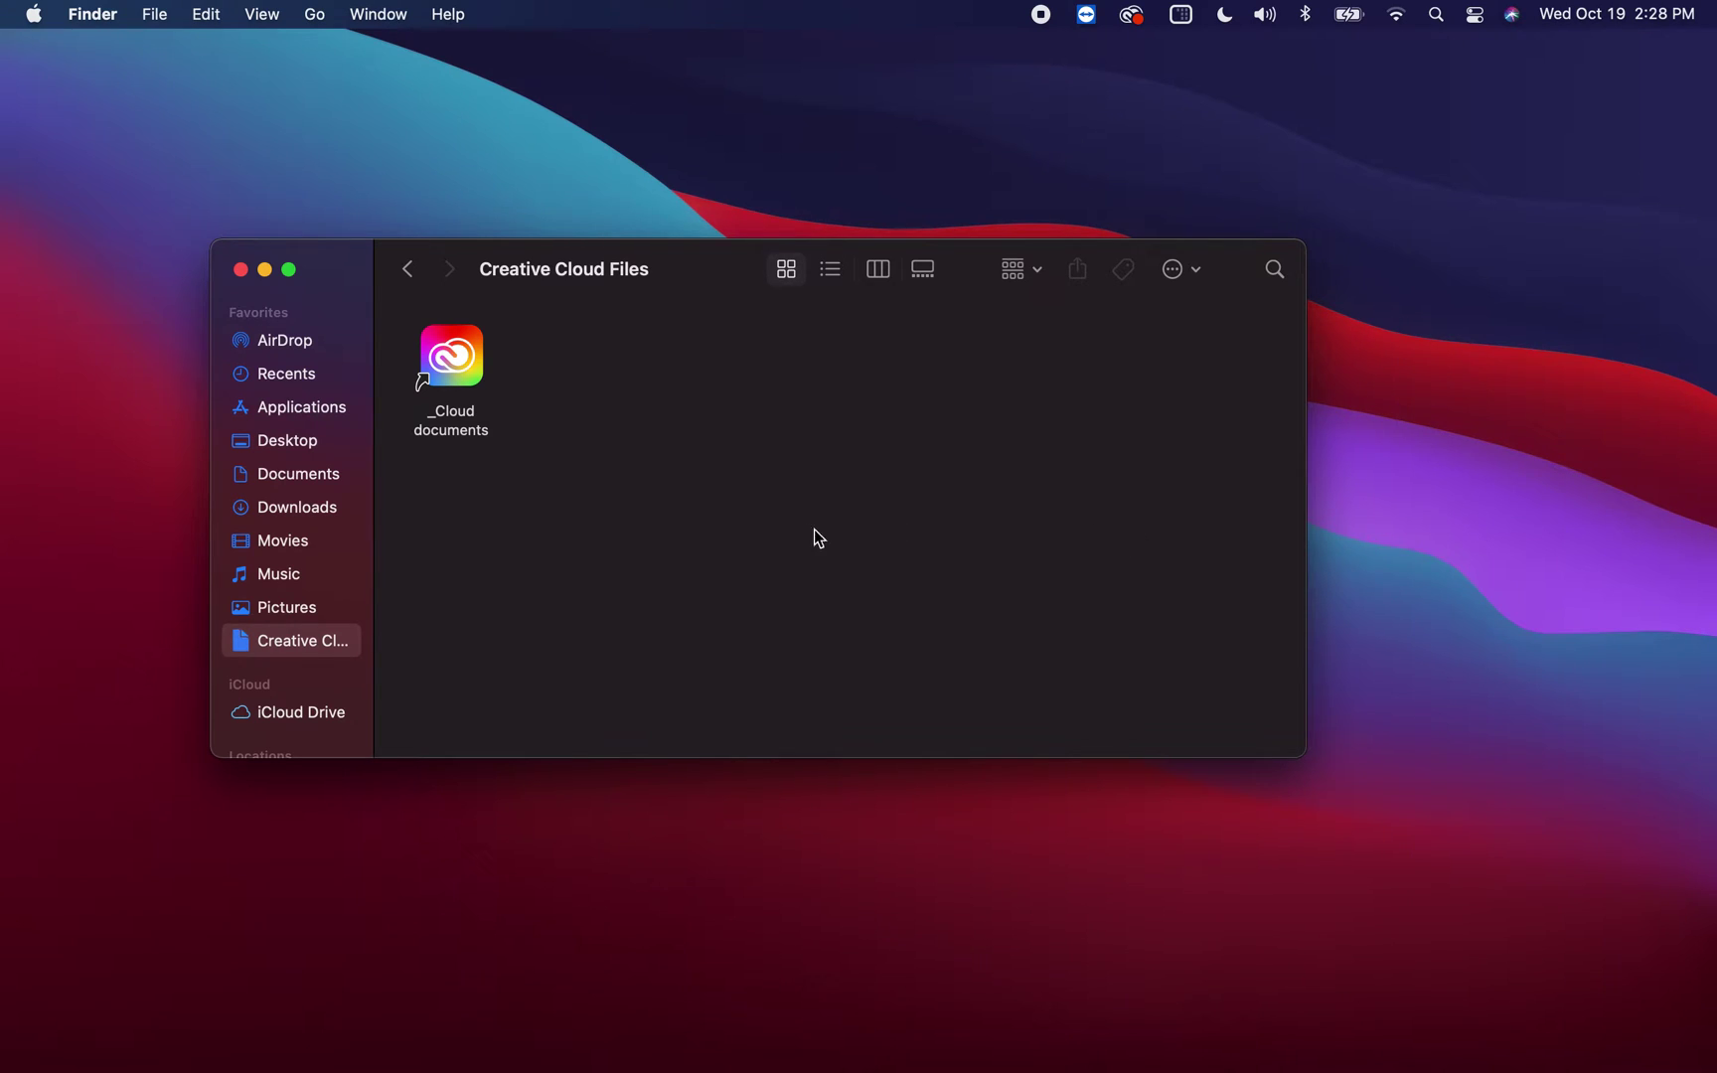
# - Close the Finder window and reopen Finder from the Dock on Creative Cloud Files
pyautogui.moveTo(693, 1070)
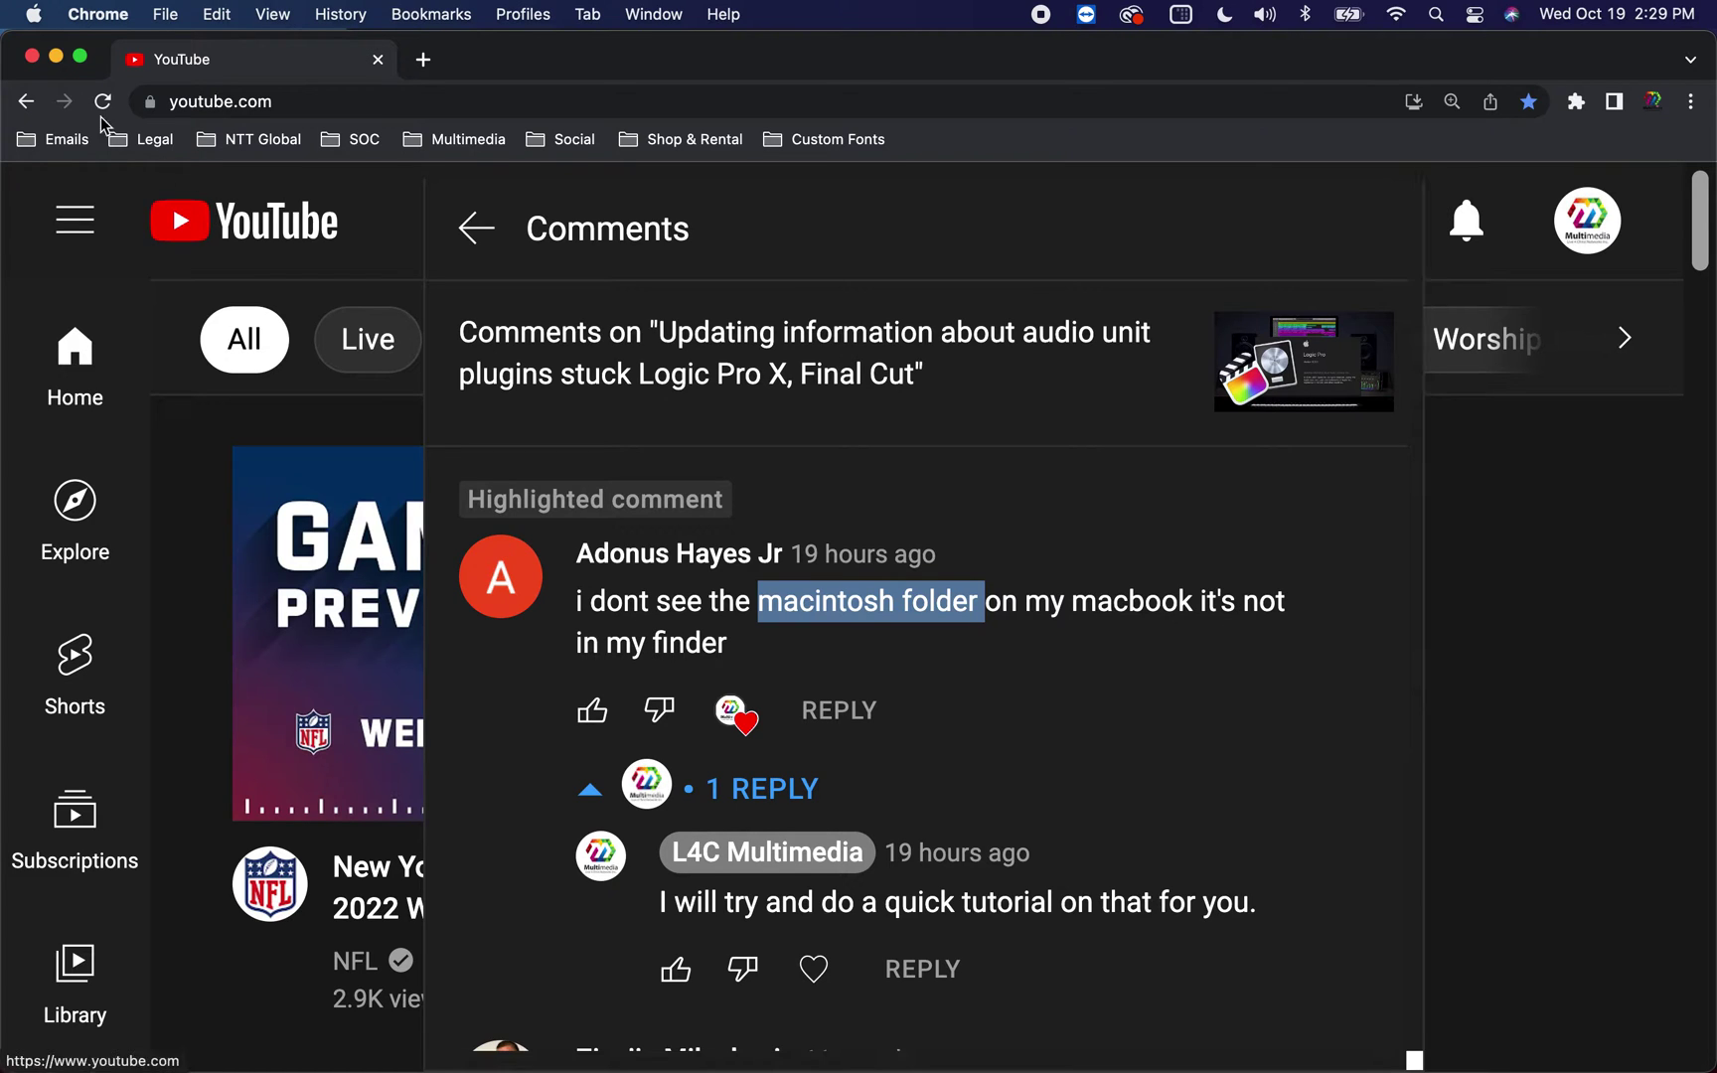
pyautogui.click(56, 55)
pyautogui.click(776, 546)
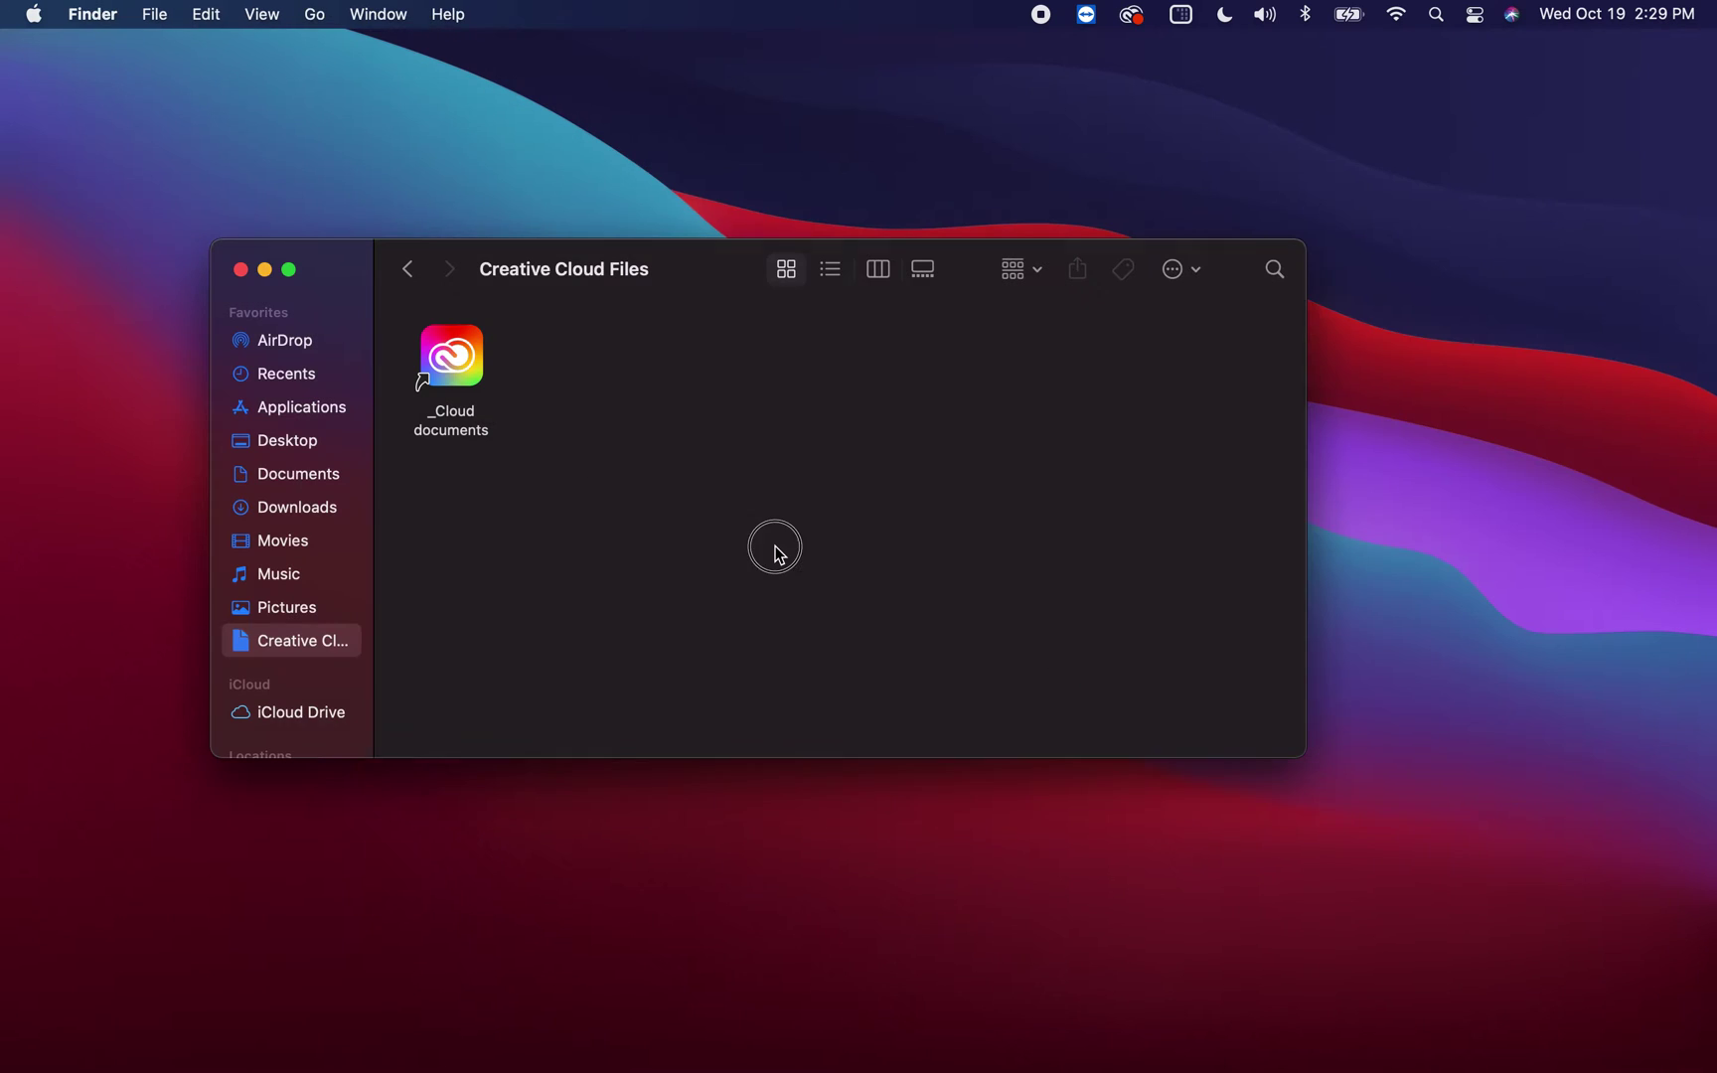
pyautogui.click(743, 497)
pyautogui.click(240, 270)
pyautogui.click(240, 270)
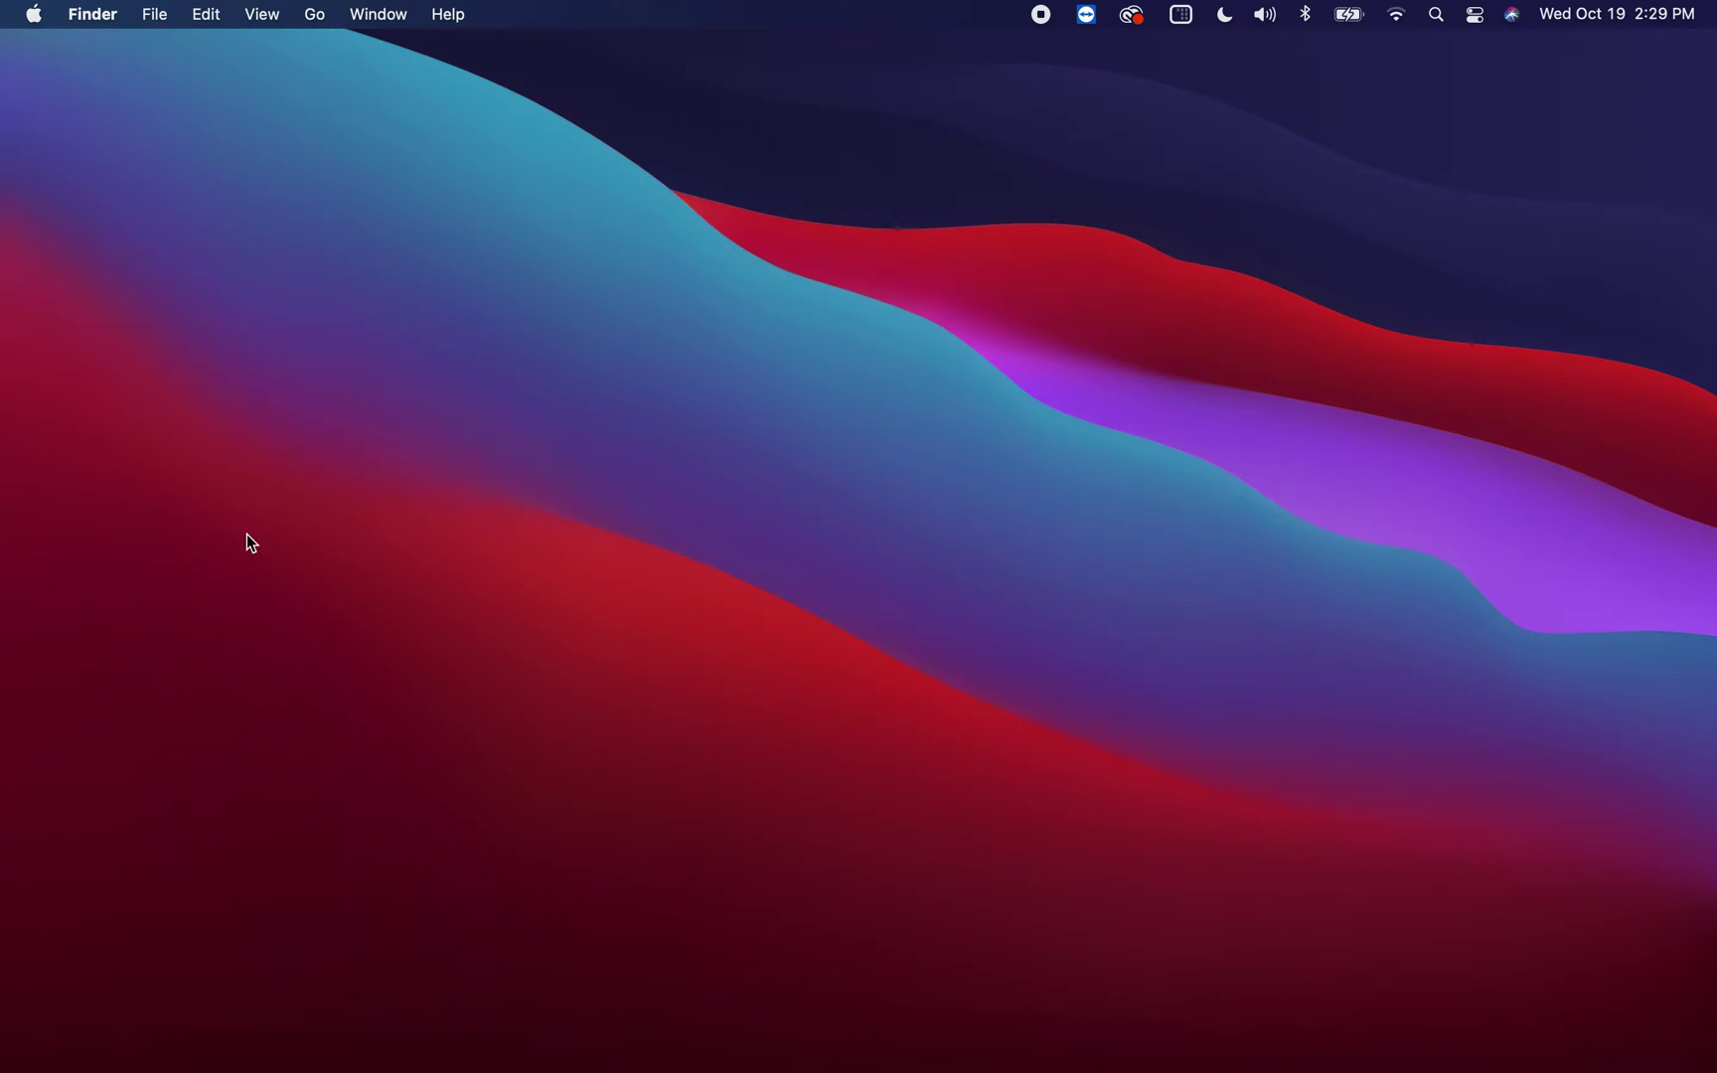
pyautogui.moveTo(115, 1056)
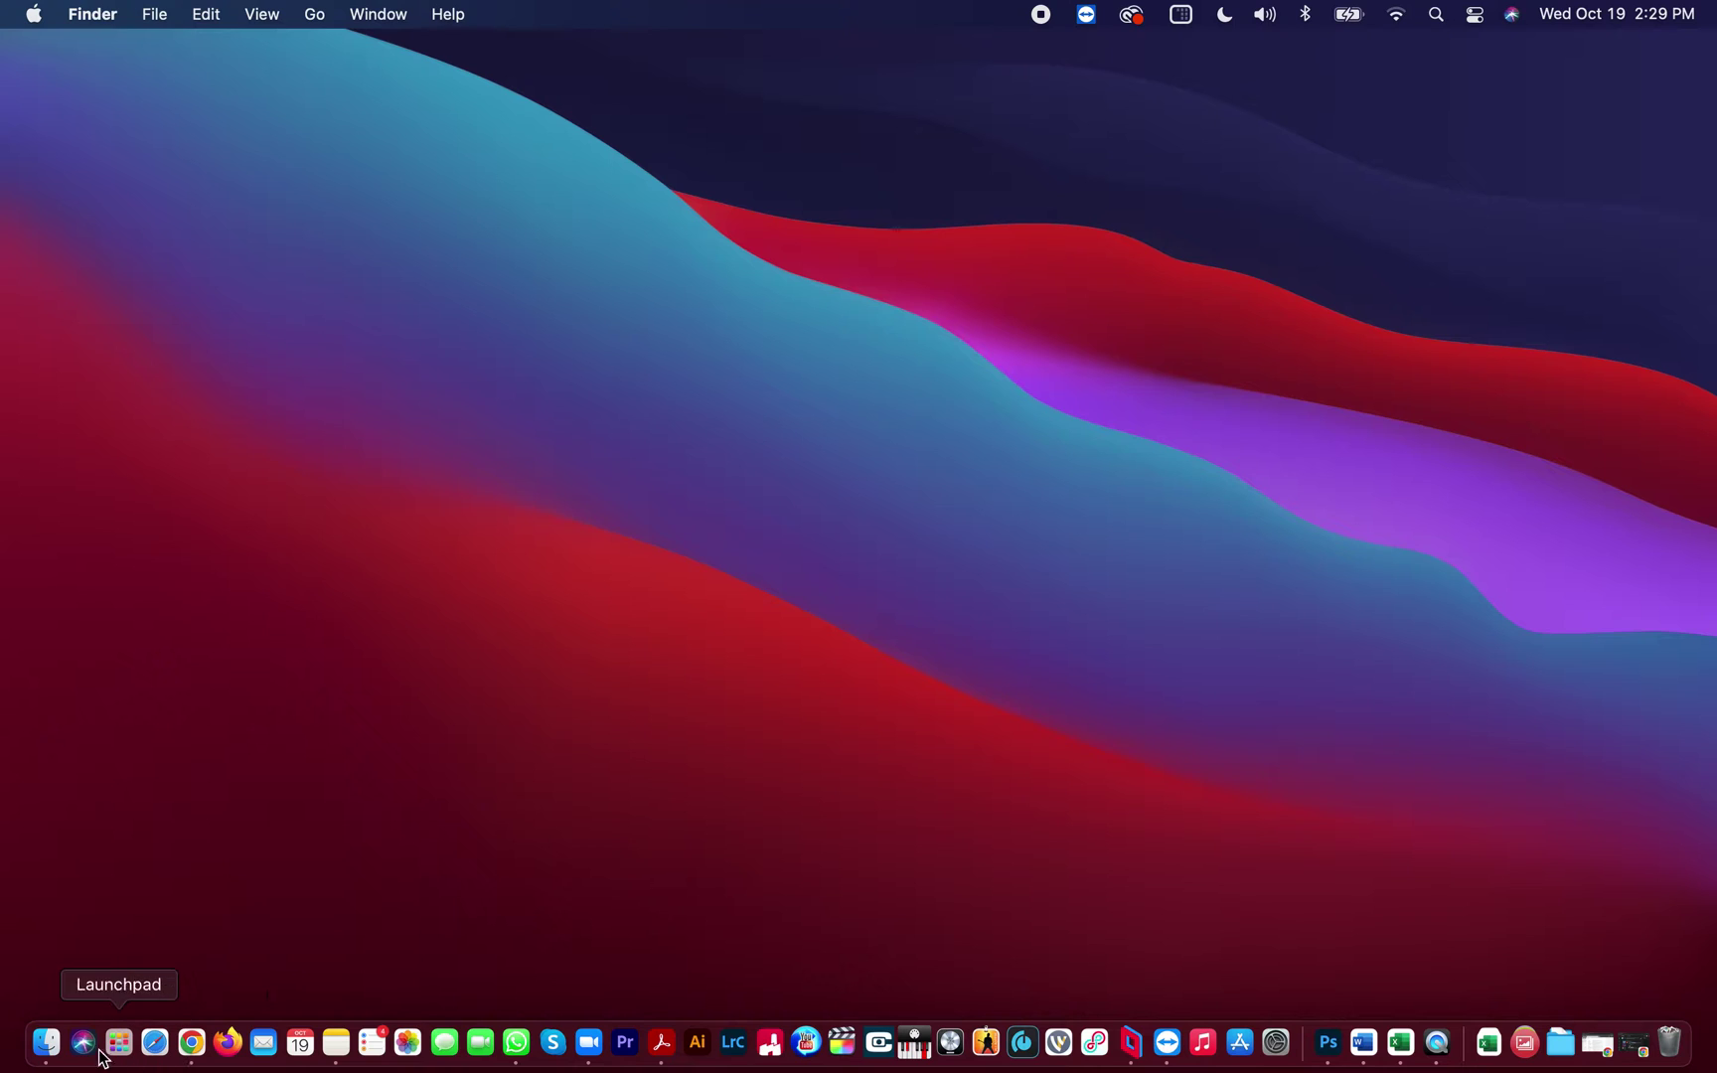
pyautogui.click(46, 1043)
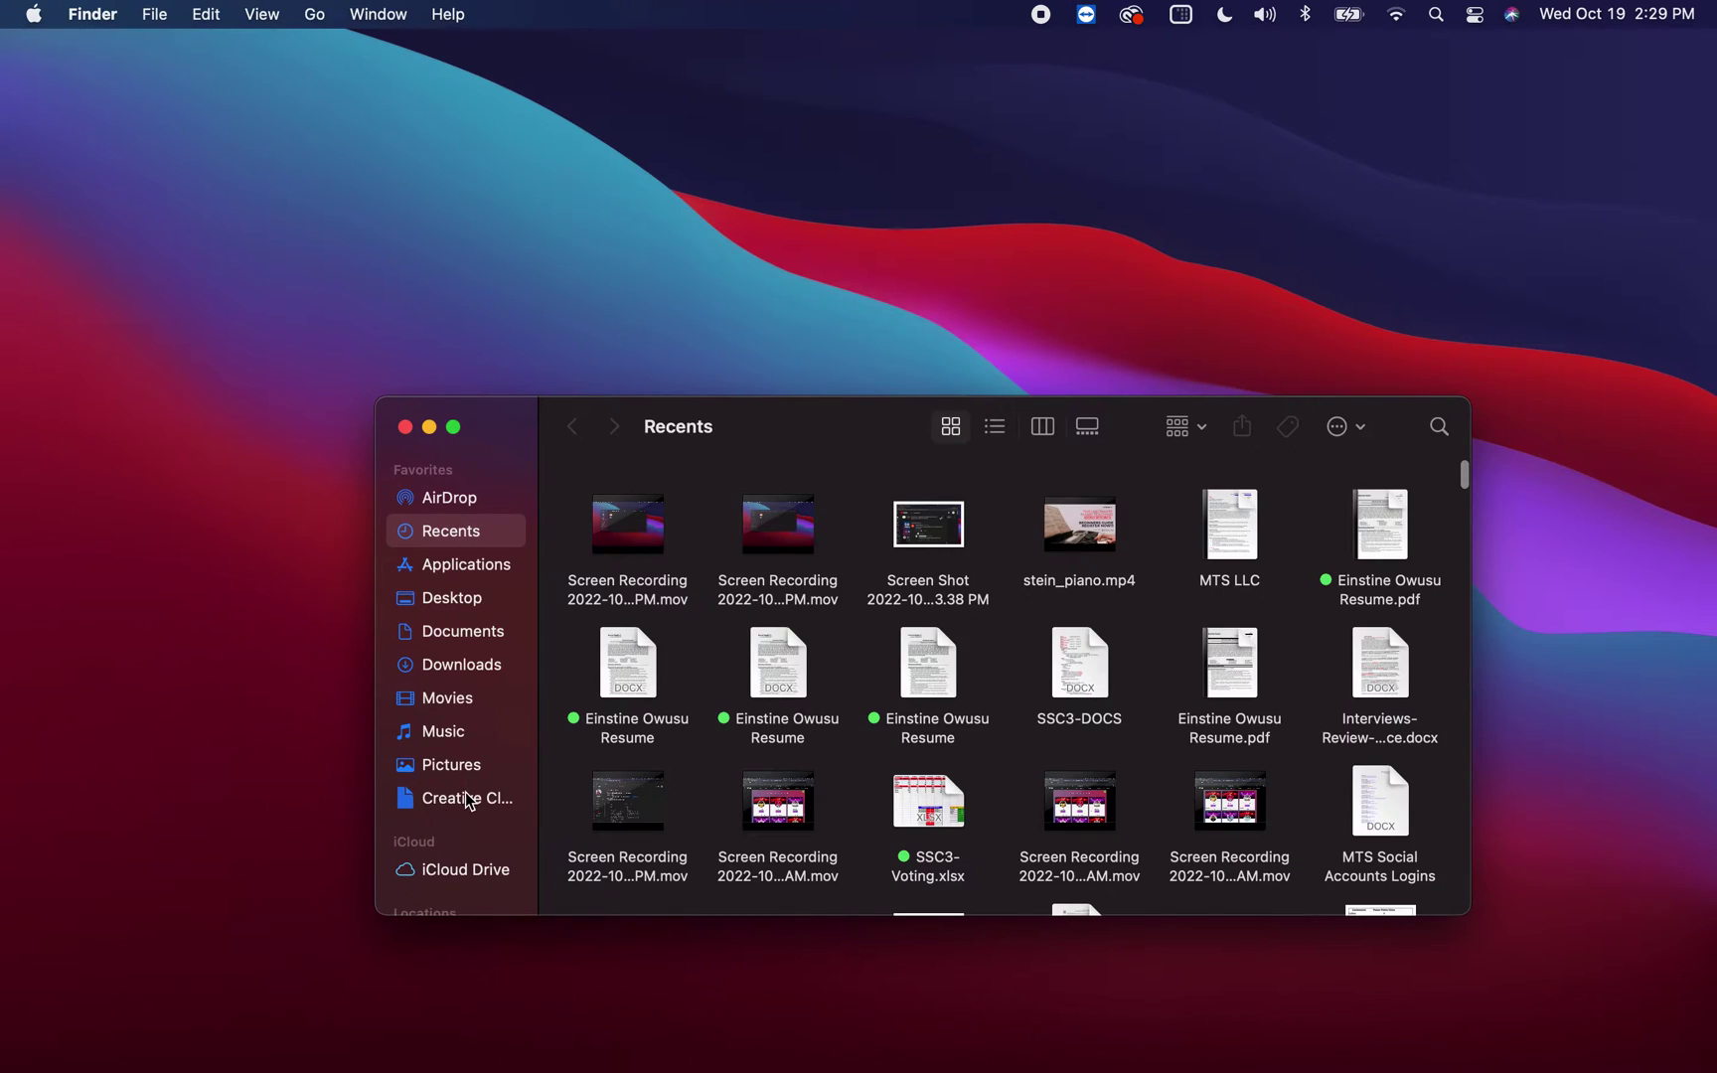
pyautogui.click(467, 799)
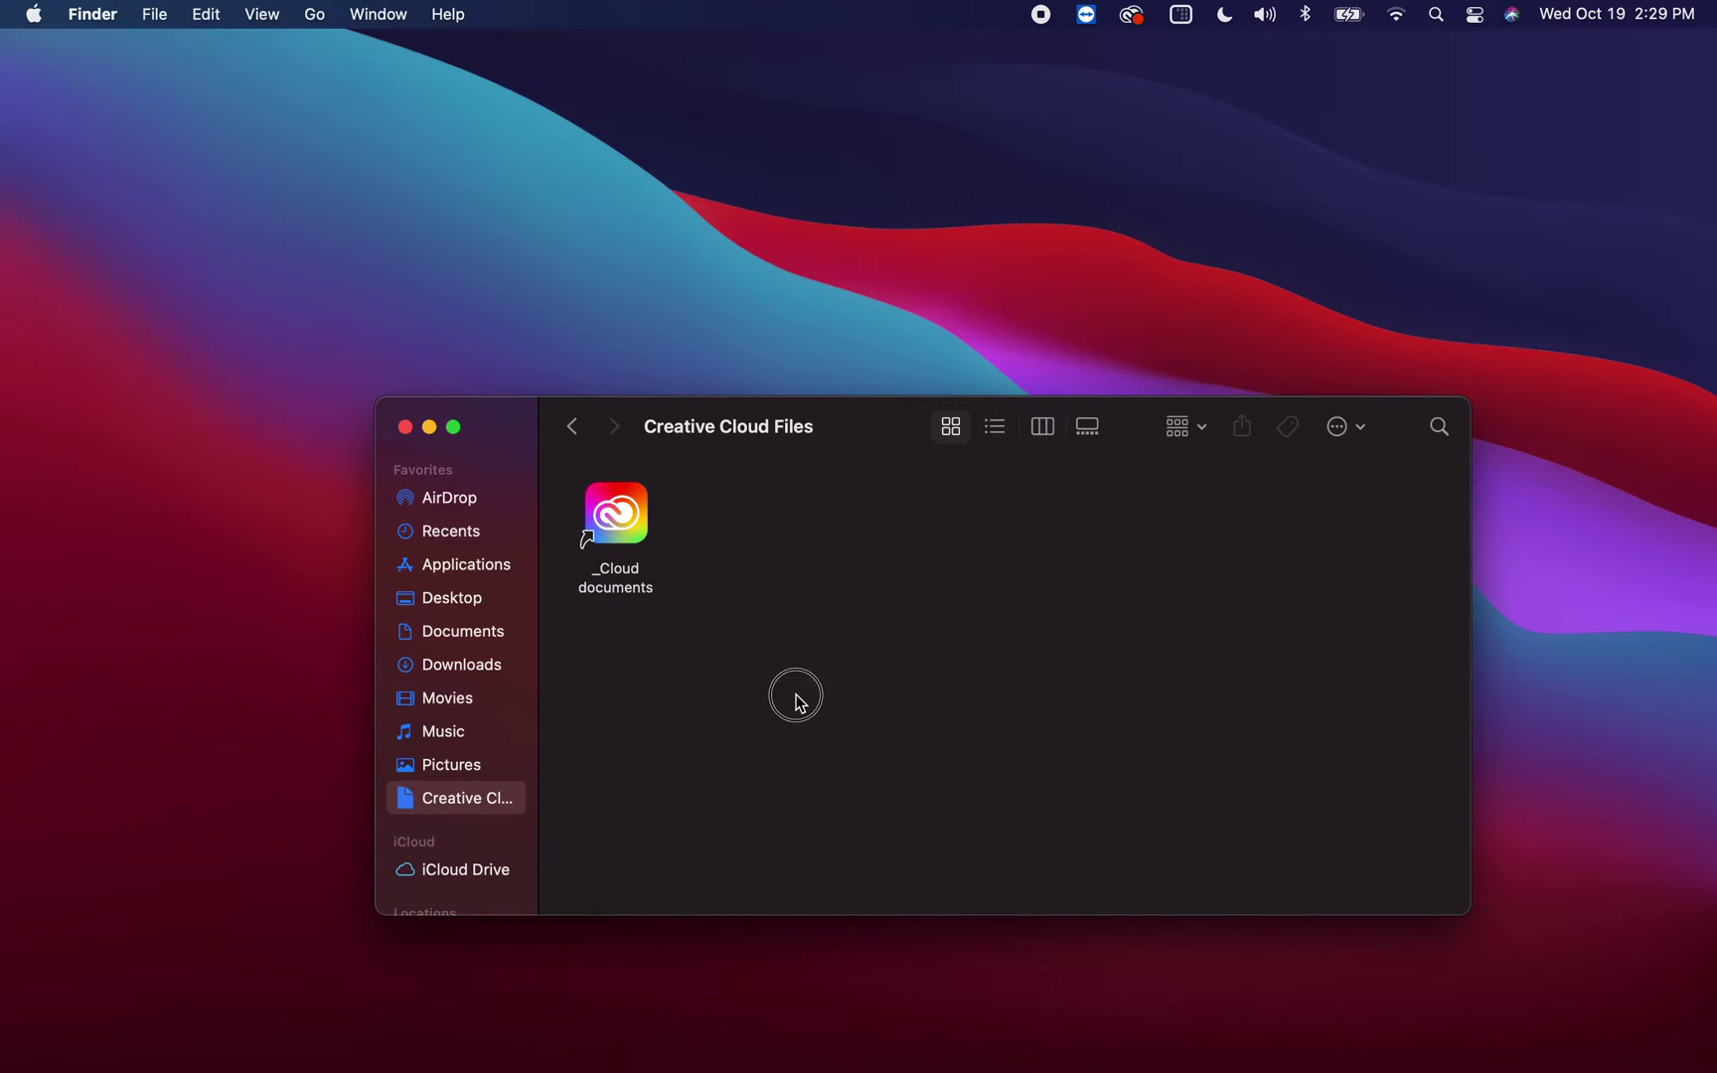
# - Open Finder Preferences on General and leave Hard disks unchecked for the desktop
pyautogui.click(91, 15)
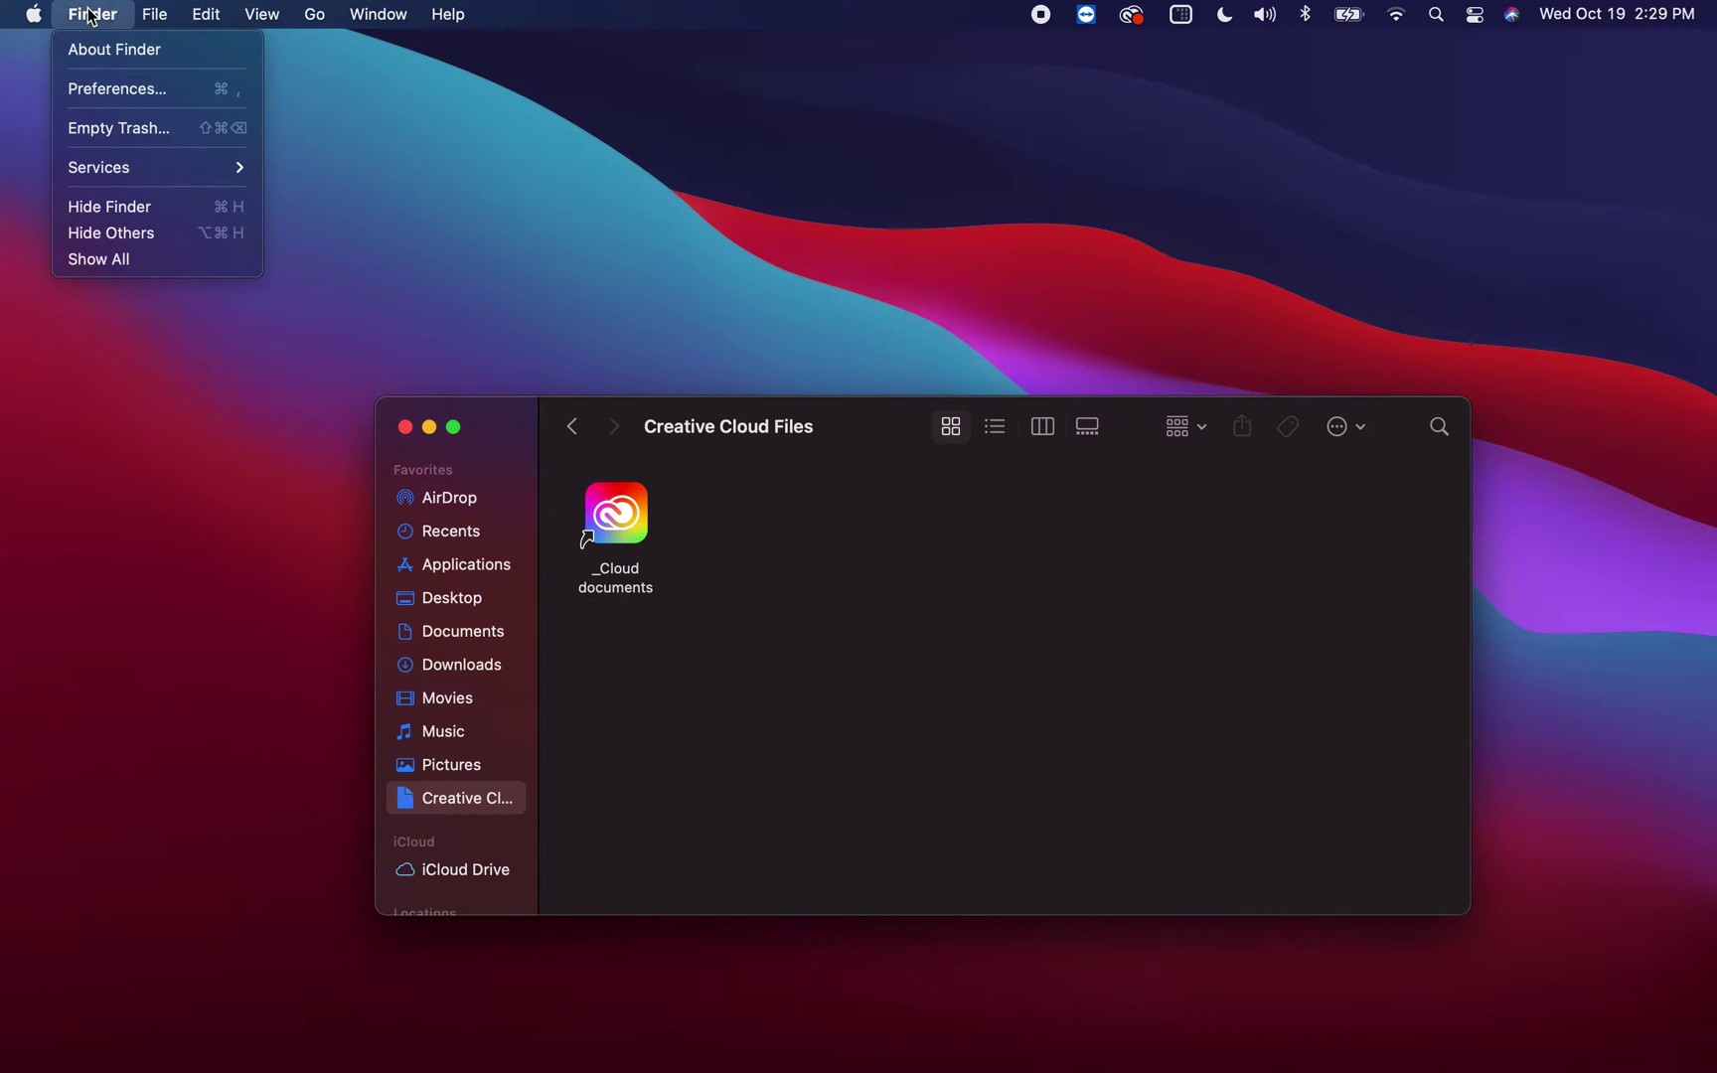
pyautogui.click(117, 92)
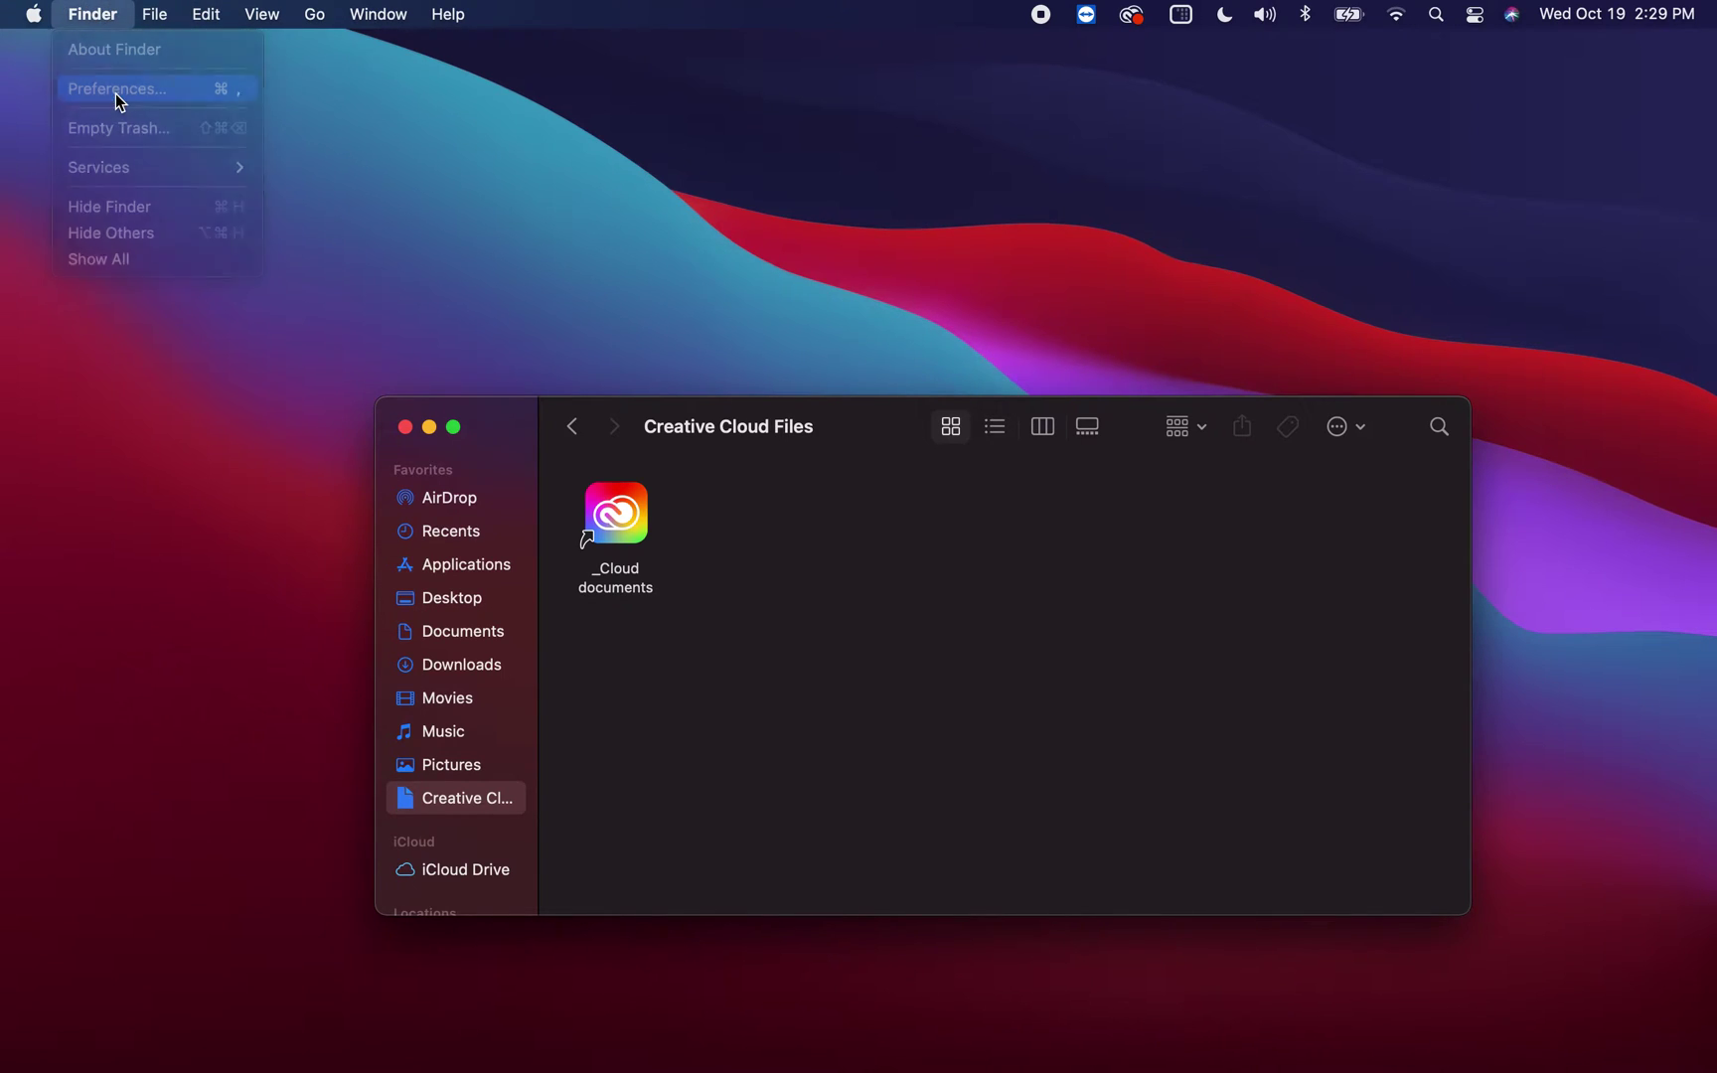
pyautogui.click(673, 97)
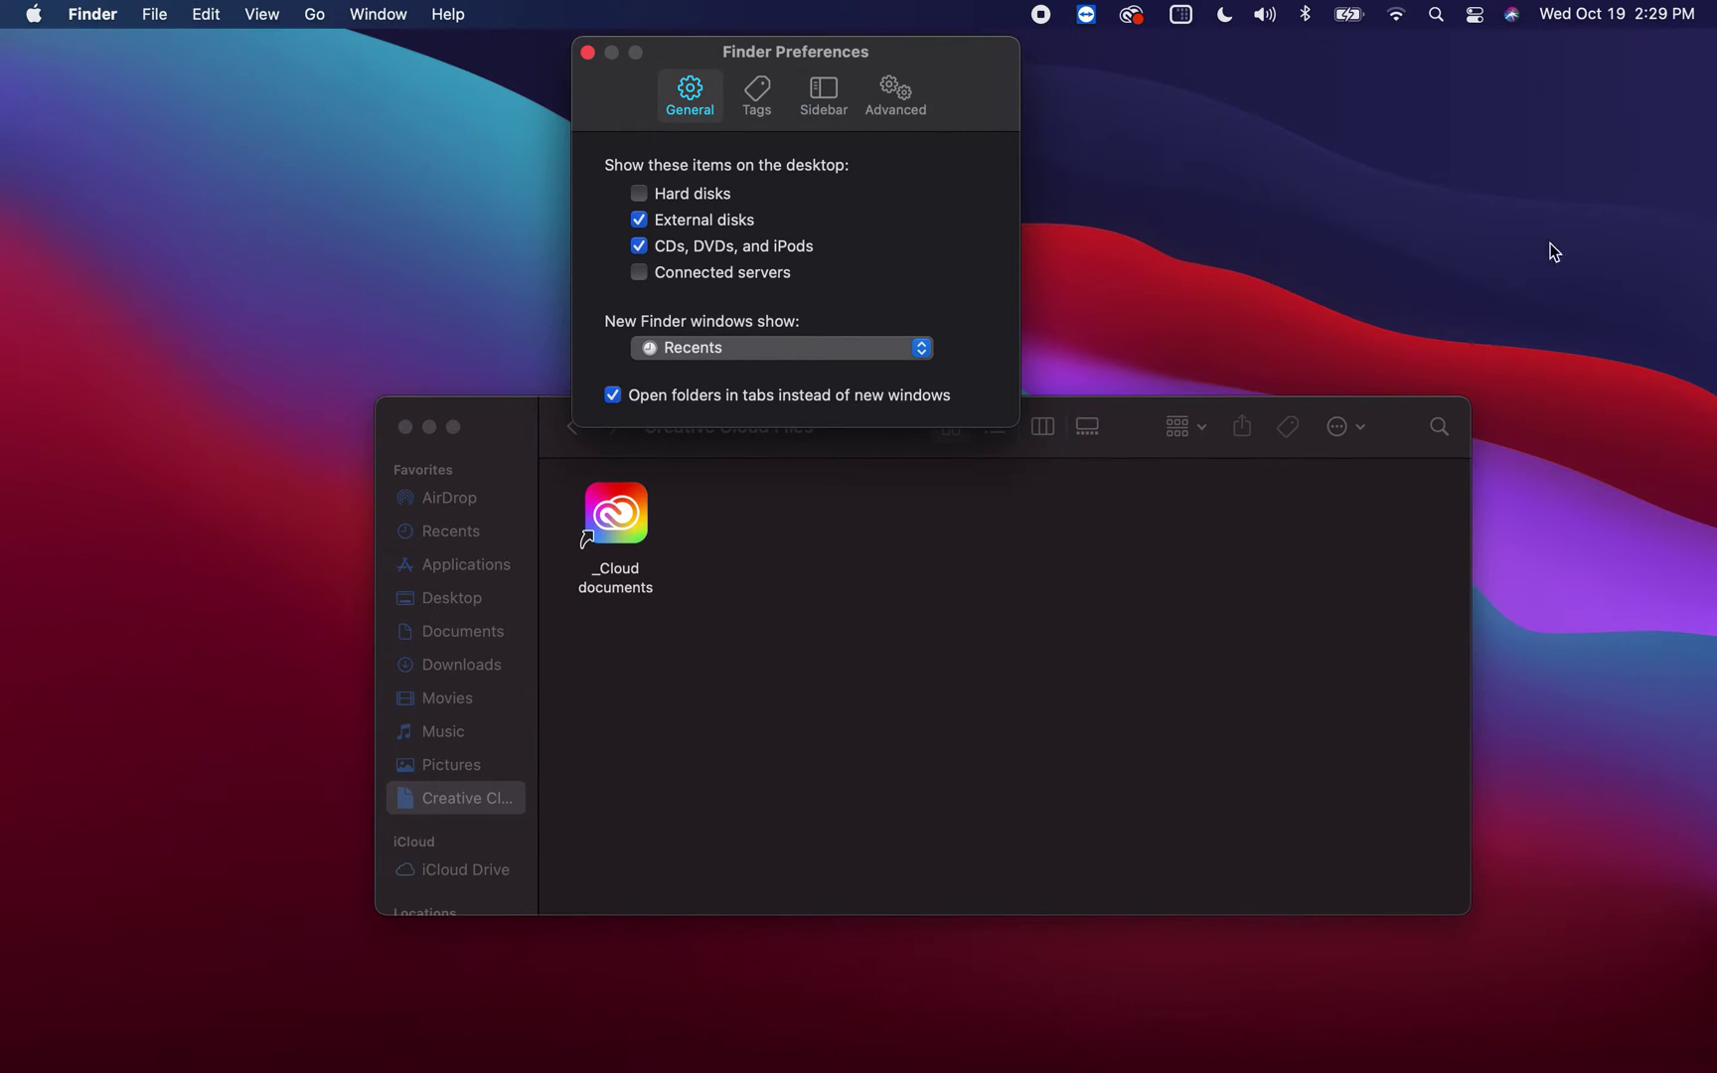
pyautogui.click(638, 198)
pyautogui.click(643, 201)
pyautogui.click(639, 195)
pyautogui.click(639, 195)
pyautogui.click(1182, 14)
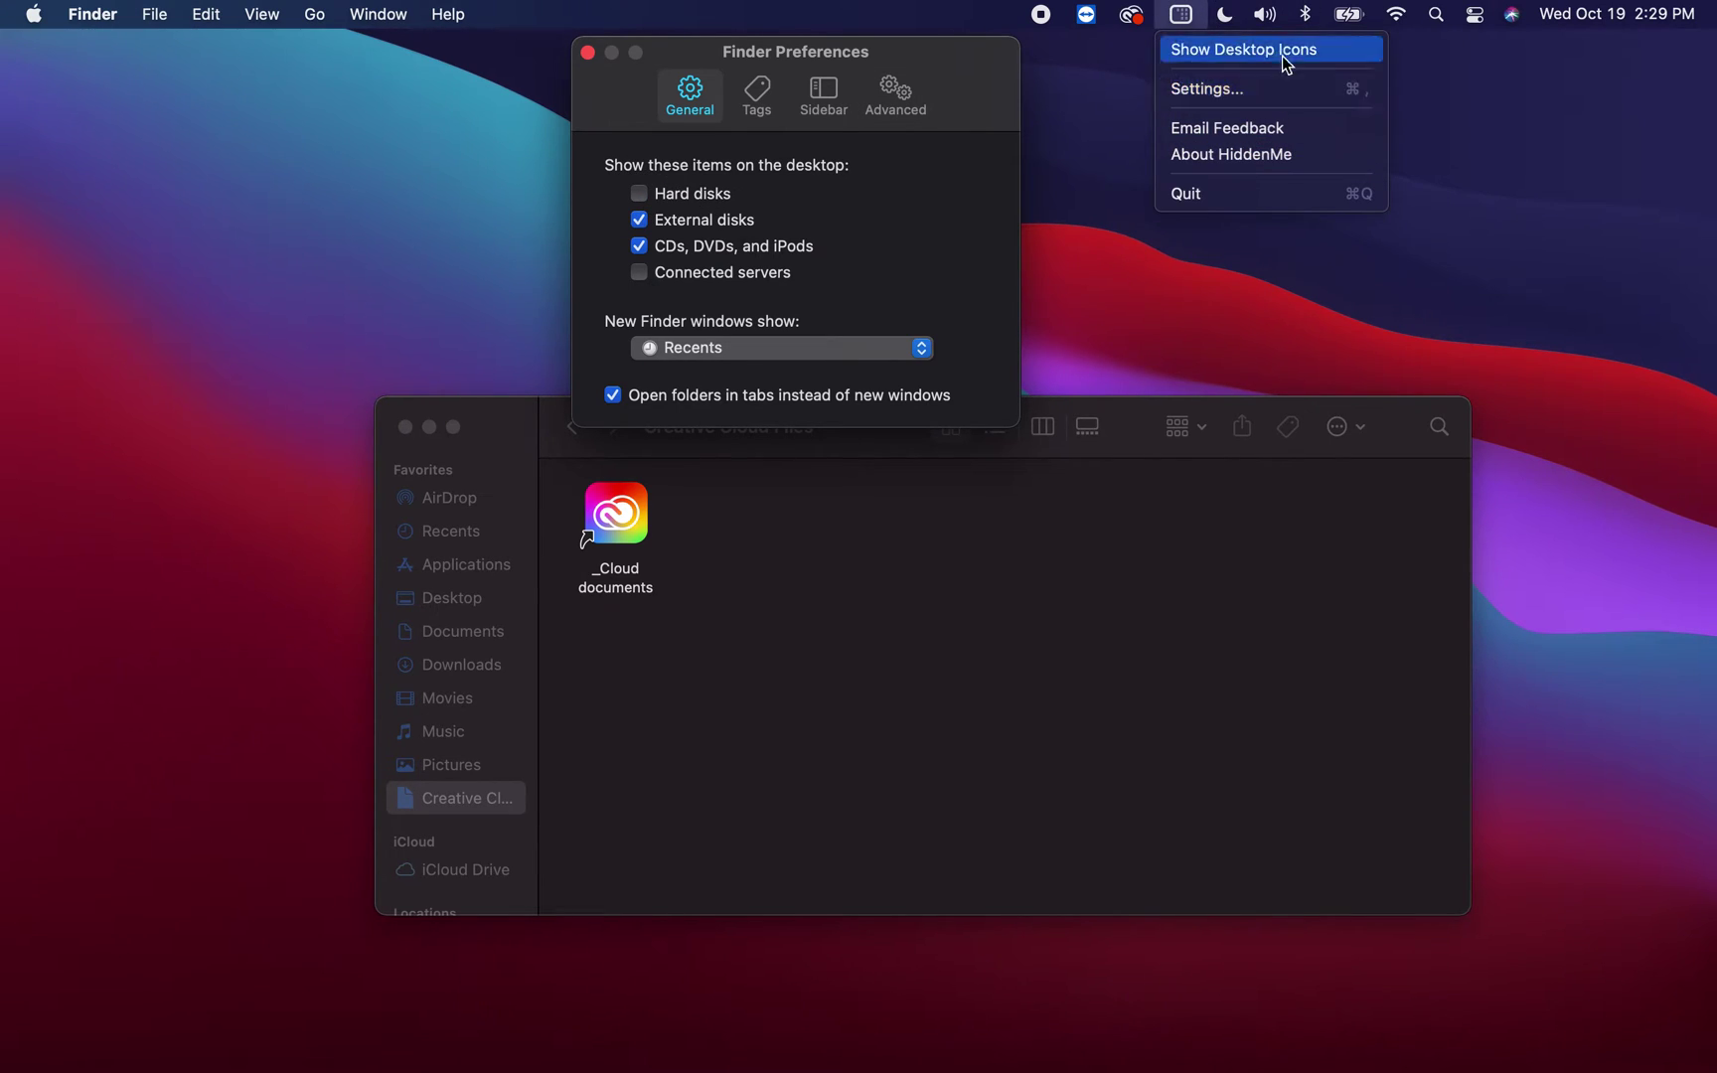
pyautogui.click(940, 204)
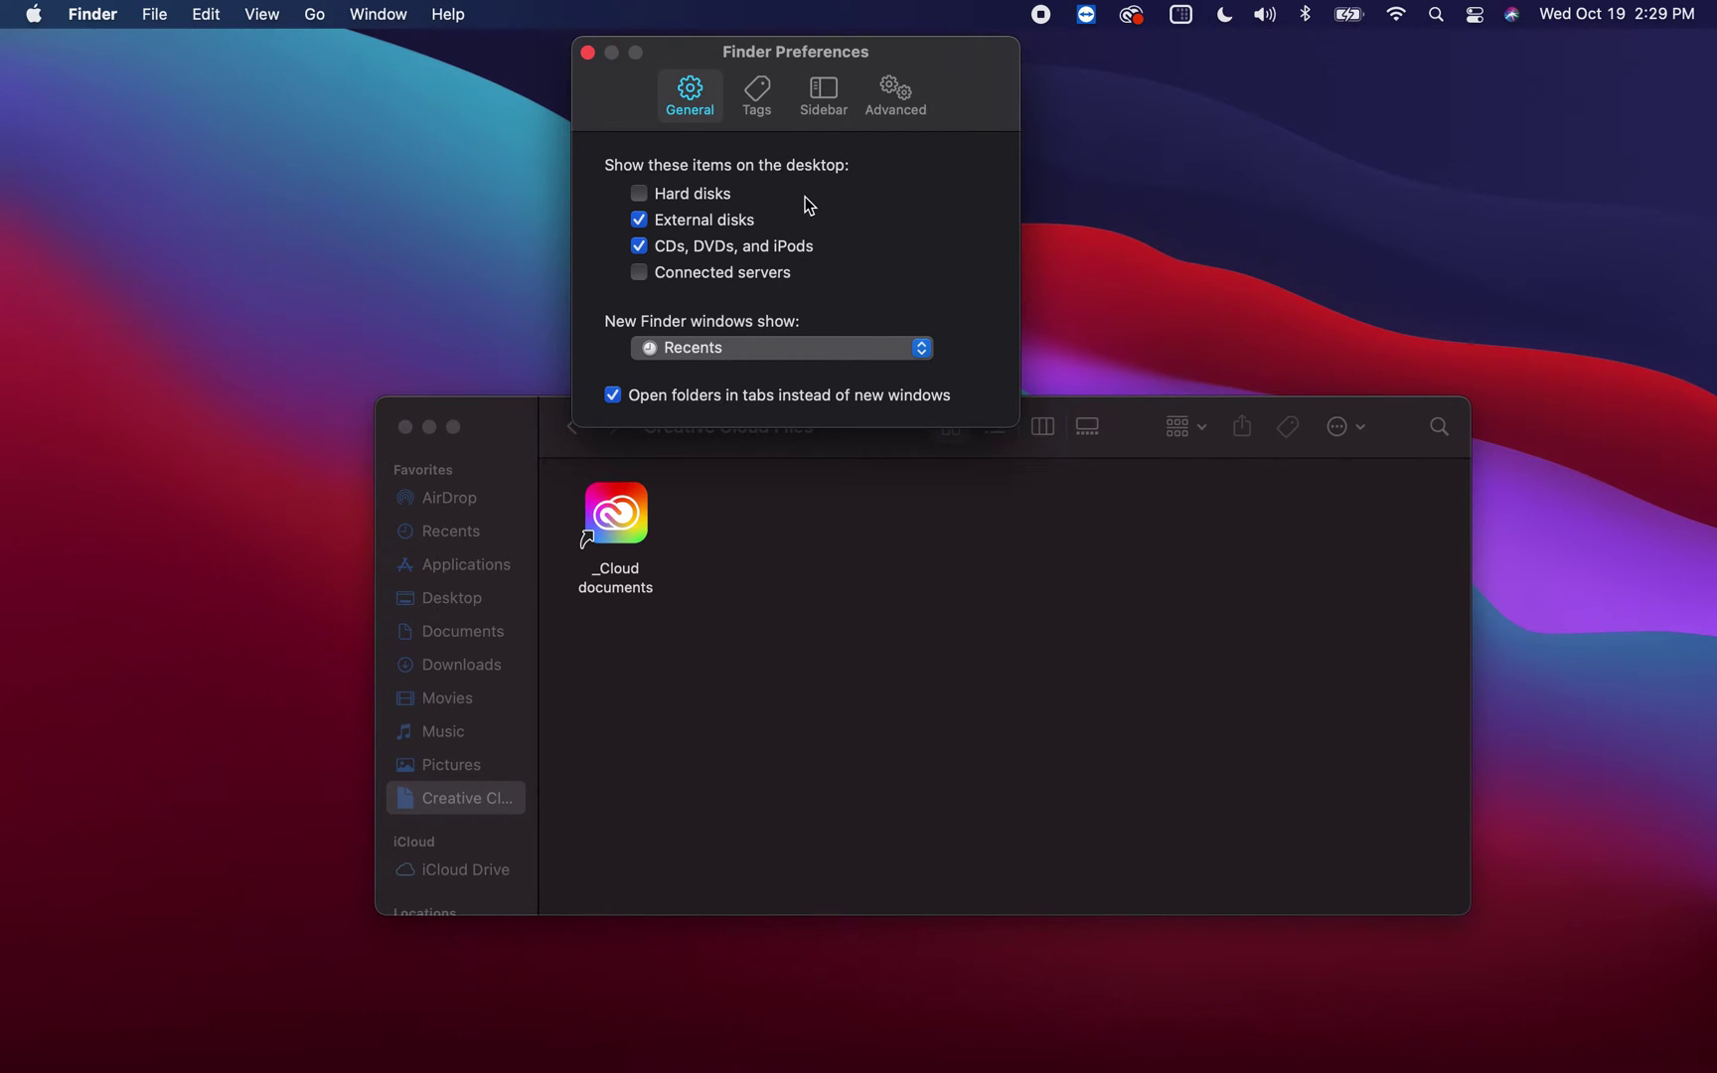
# - Switch Finder Preferences to the Sidebar tab, positioned alongside the Finder window
pyautogui.click(835, 105)
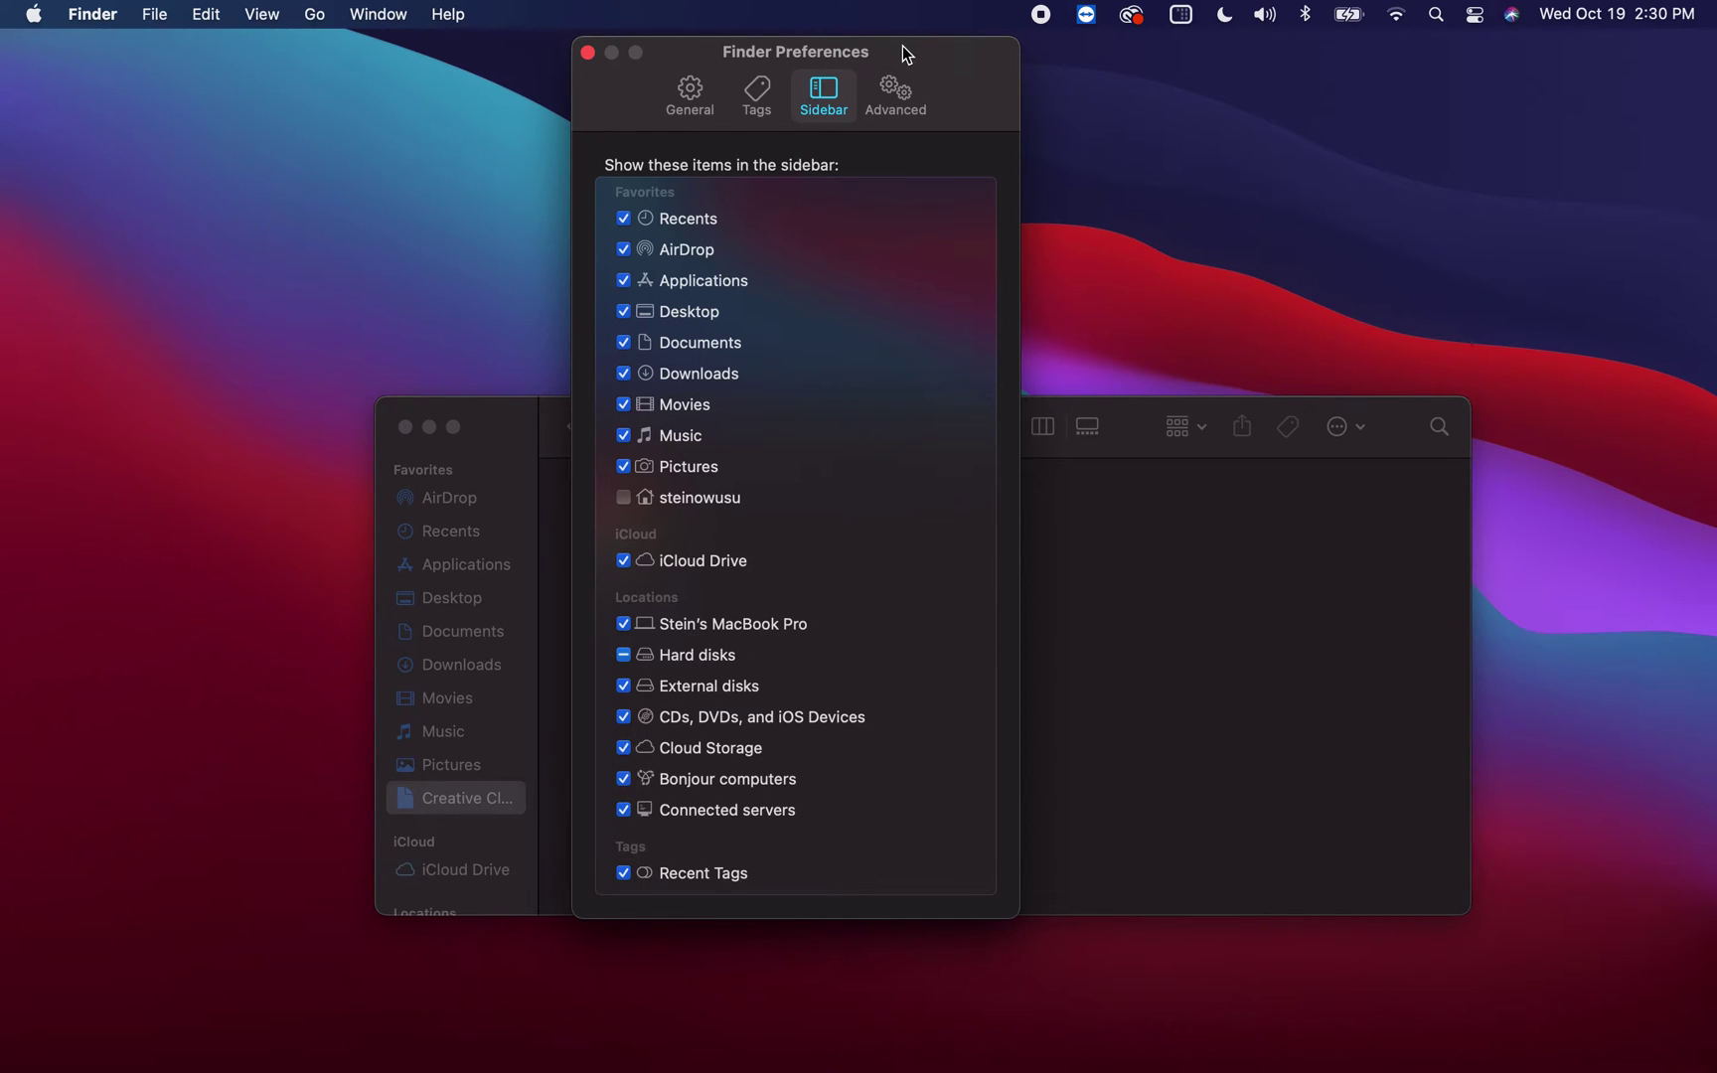
pyautogui.moveTo(903, 52); pyautogui.dragTo(1018, 46)
pyautogui.click(586, 684)
pyautogui.scroll(-5, 460, 813)
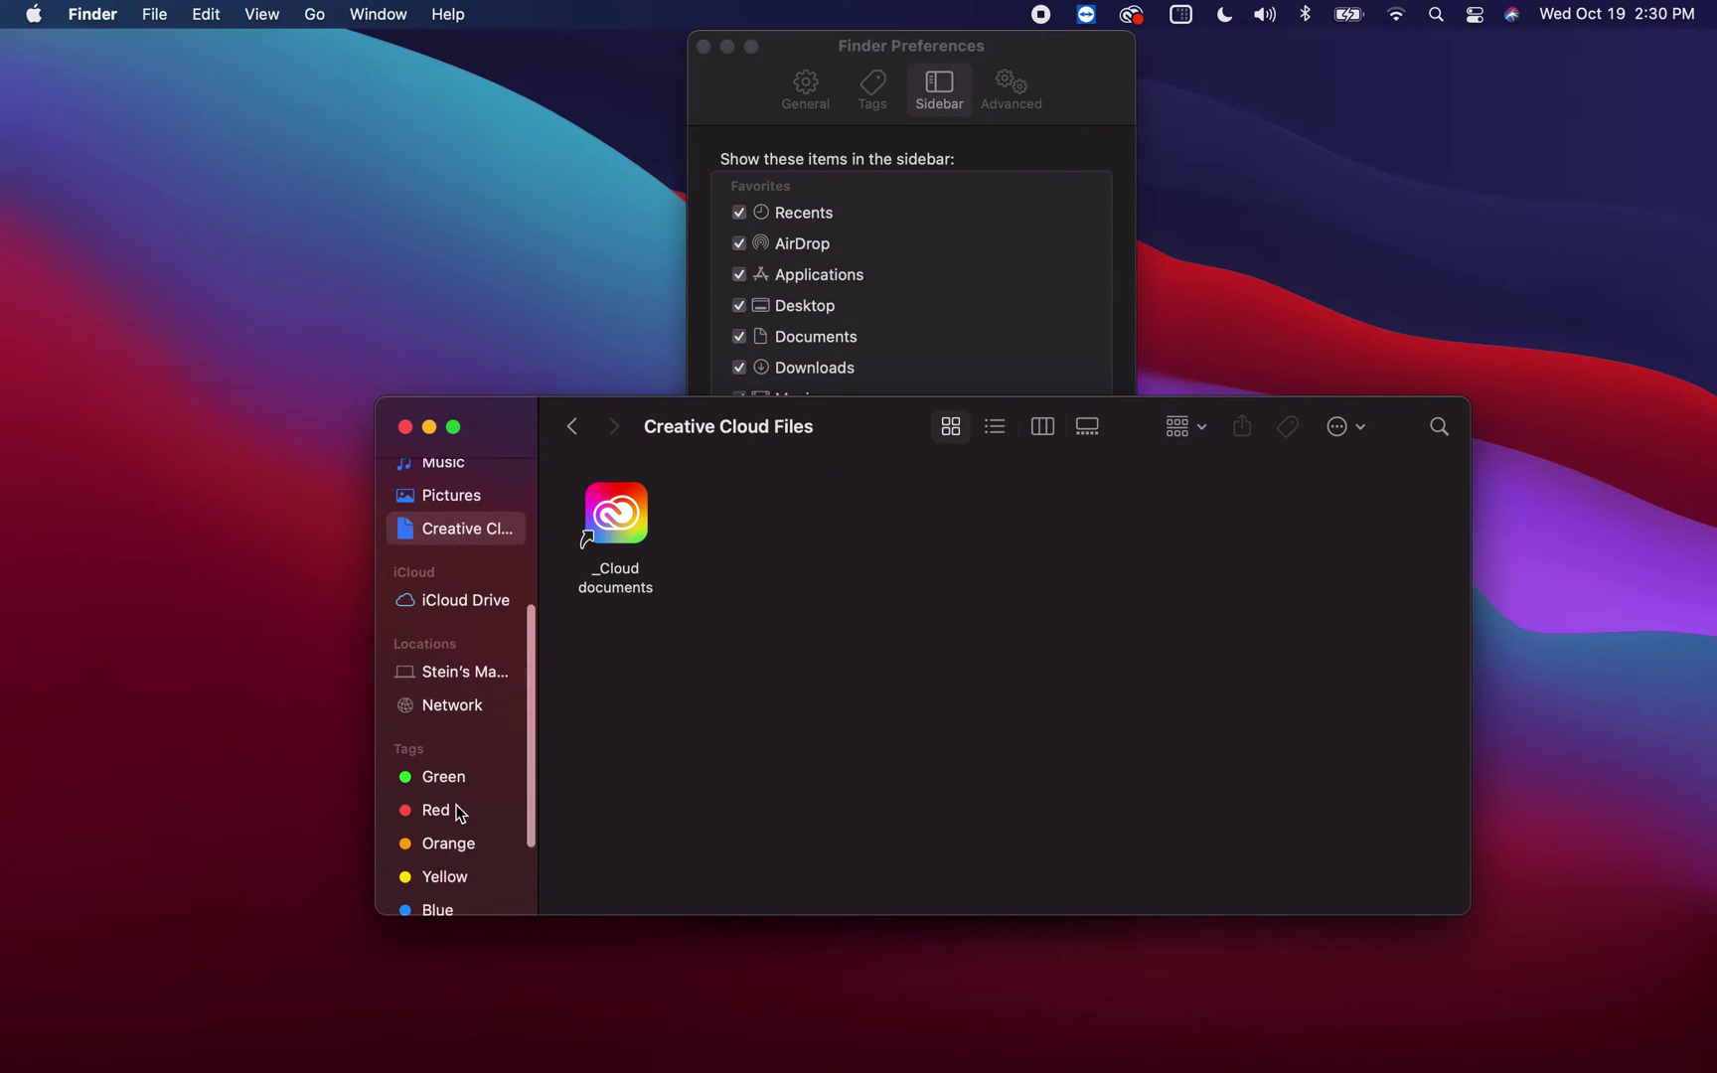
pyautogui.scroll(-1, 461, 813)
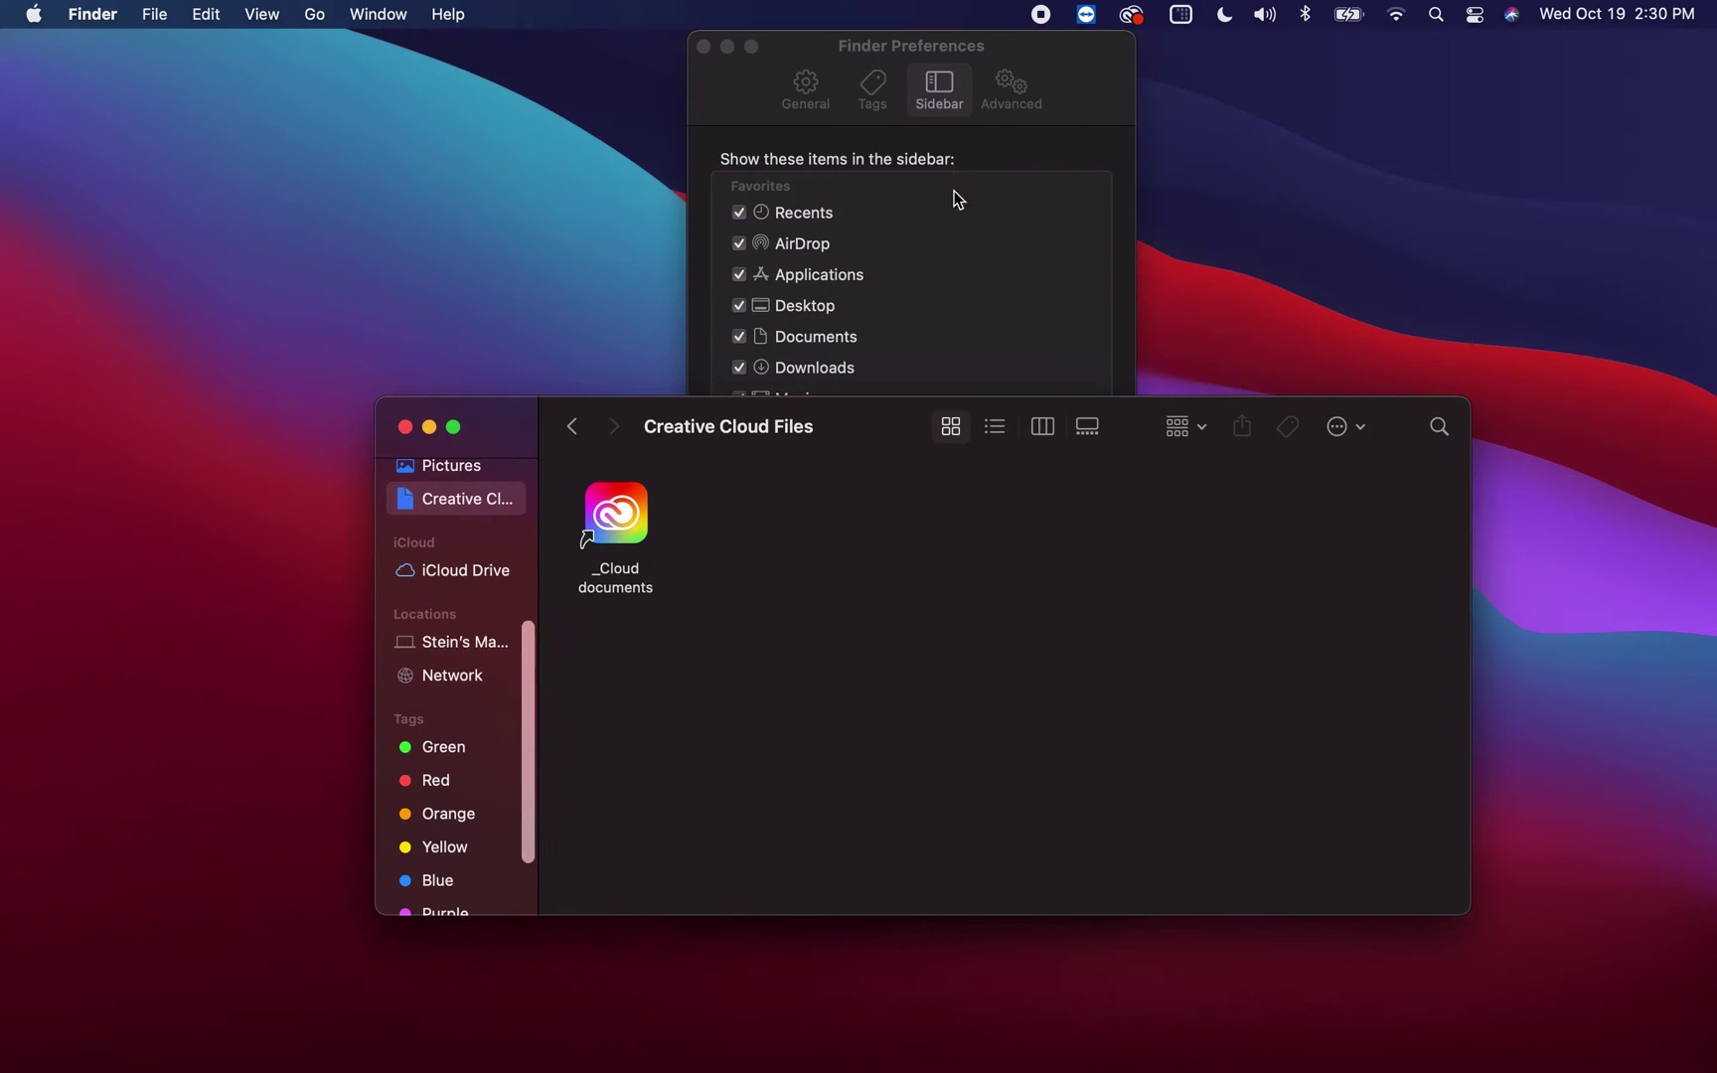
pyautogui.click(1028, 59)
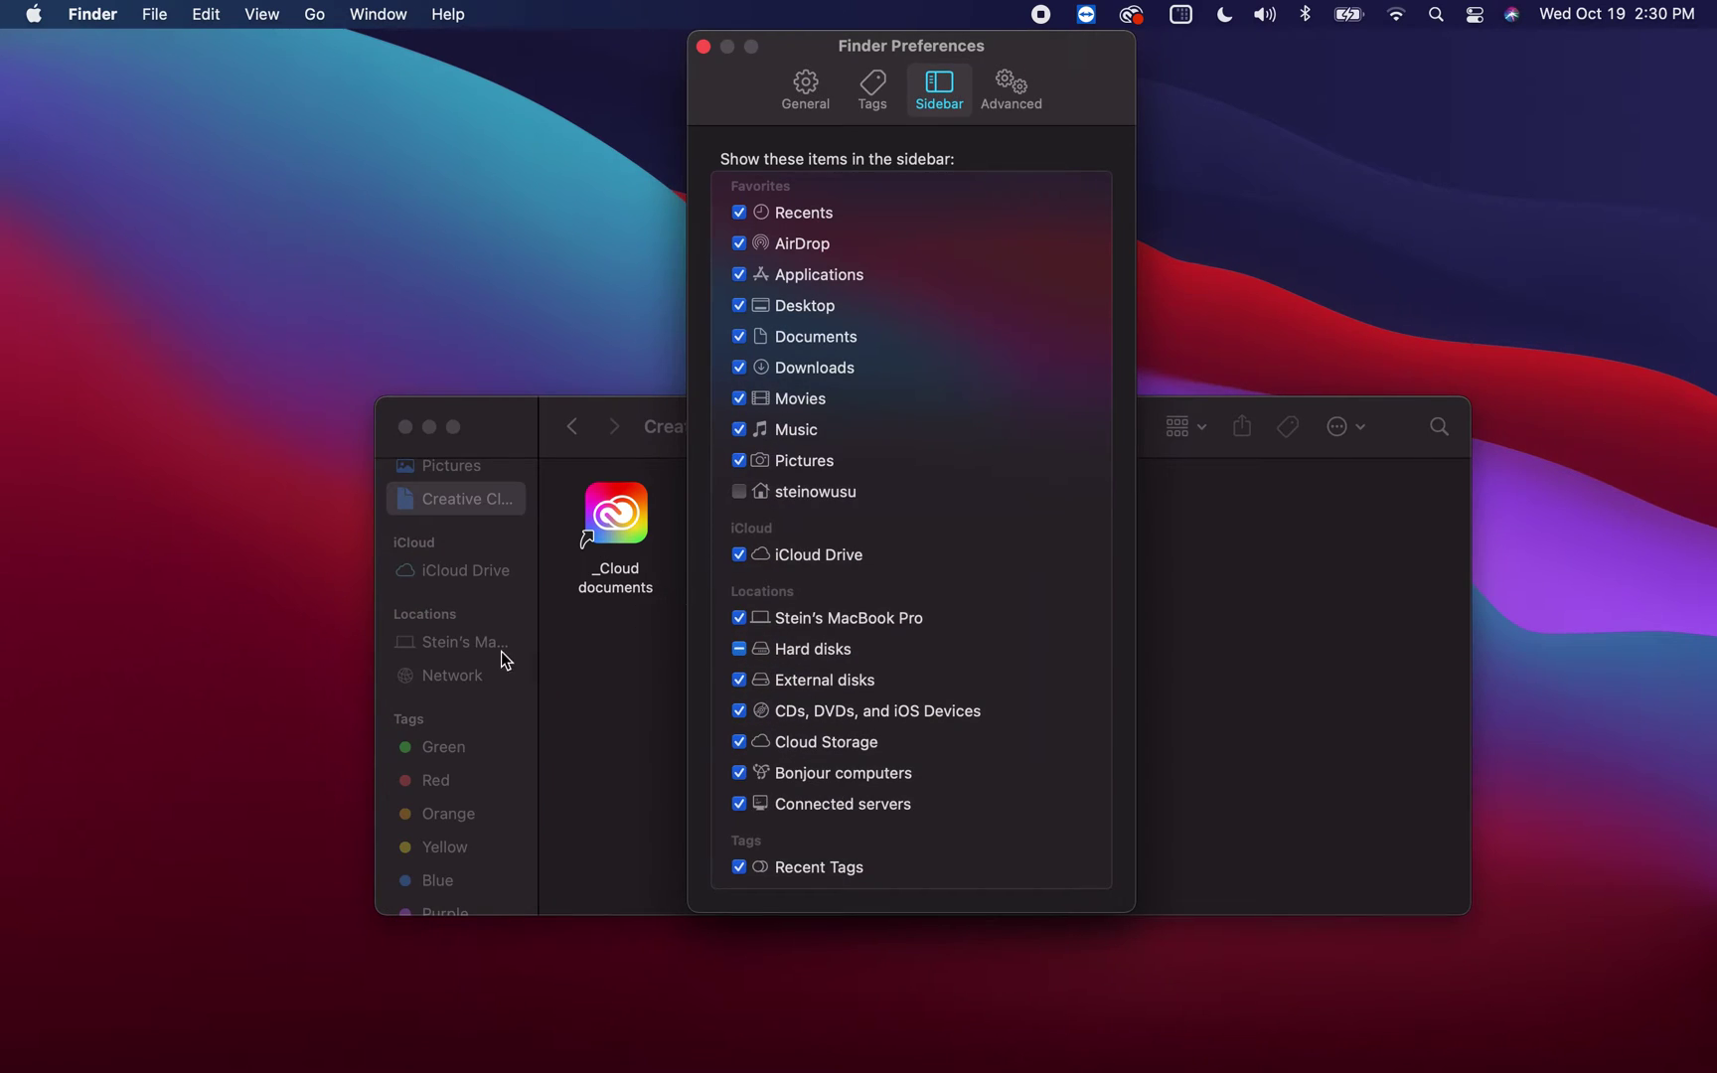
# - Toggle the Mac computer under Locations off and on, leaving it checked
pyautogui.click(738, 617)
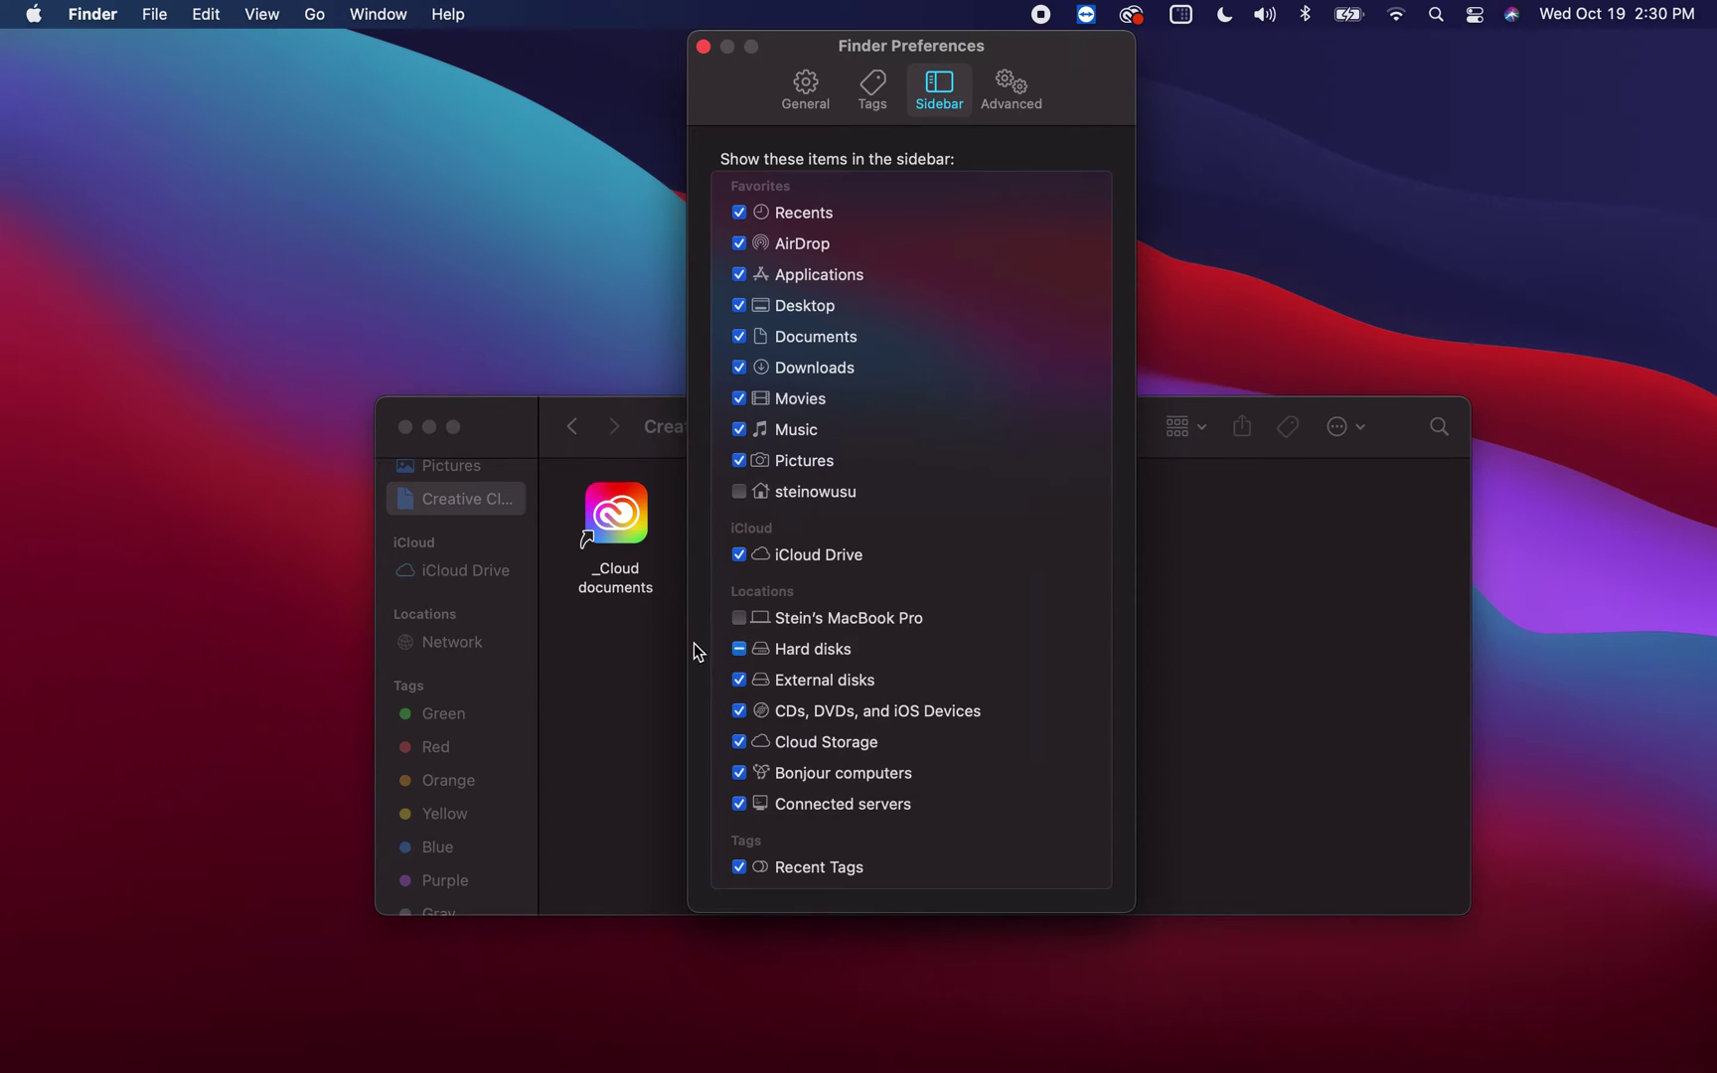
pyautogui.click(738, 617)
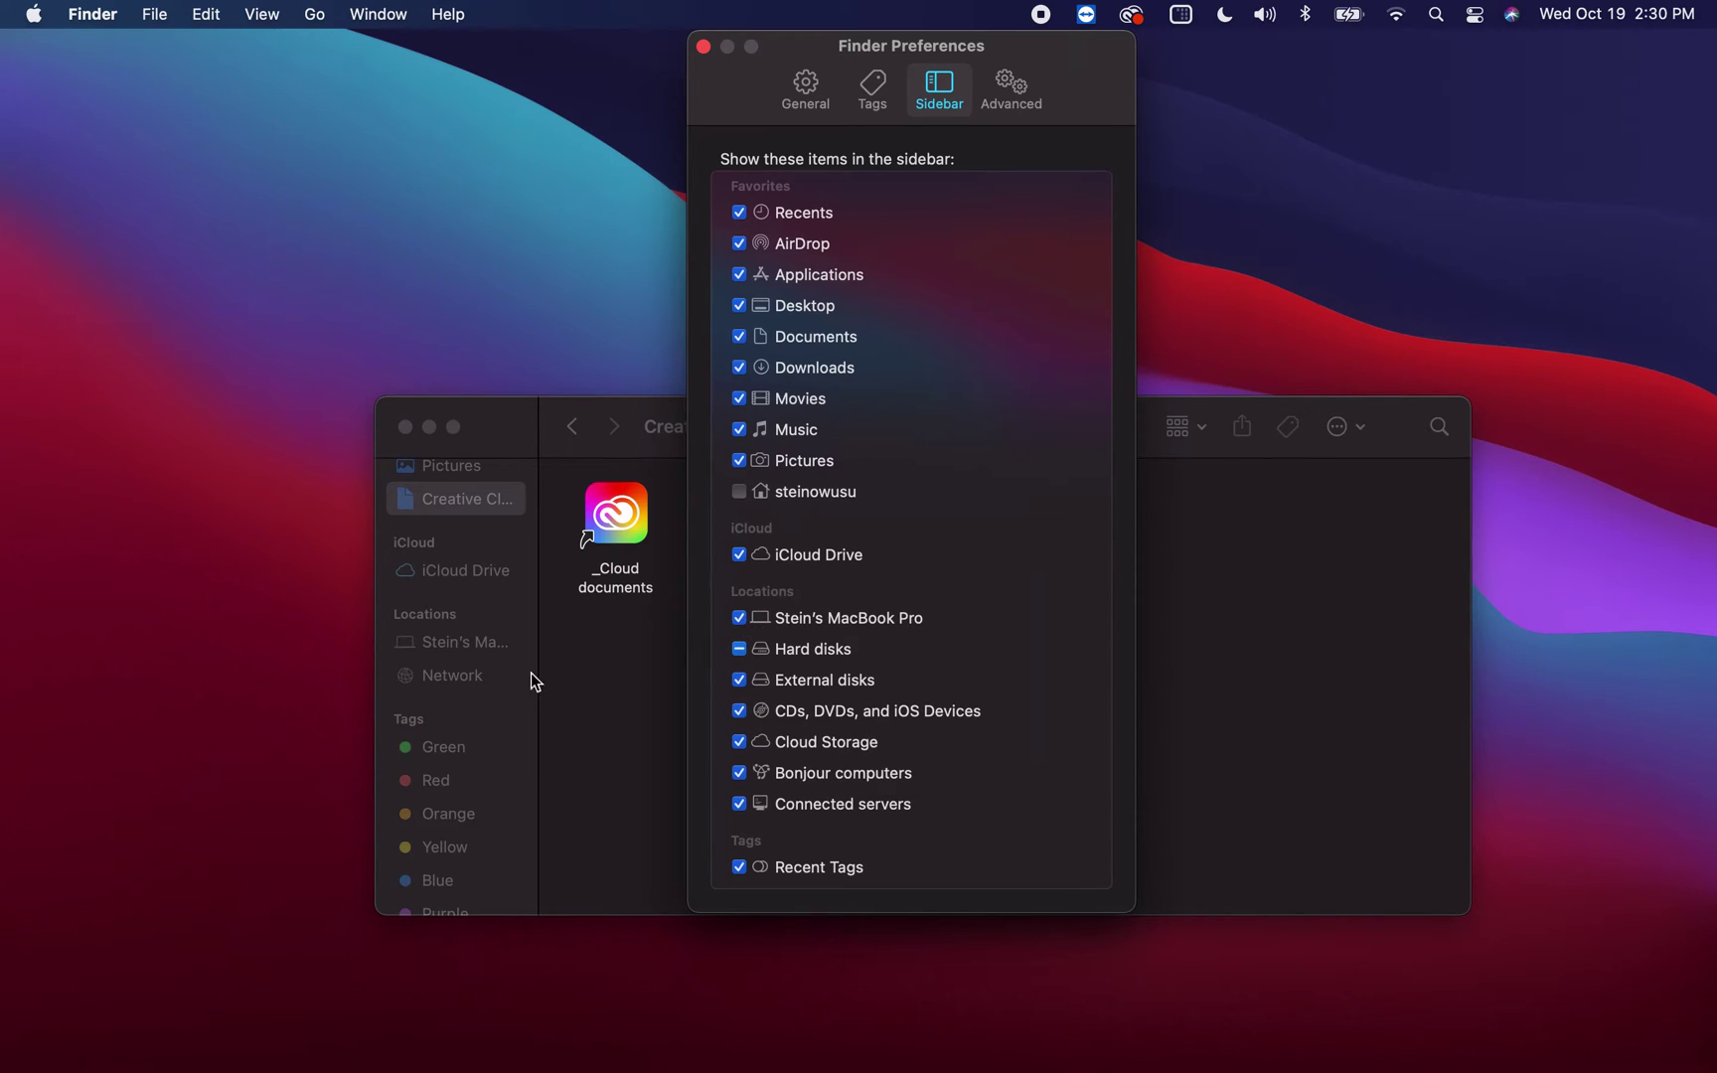
pyautogui.click(738, 618)
pyautogui.click(736, 619)
pyautogui.scroll(5, 465, 567)
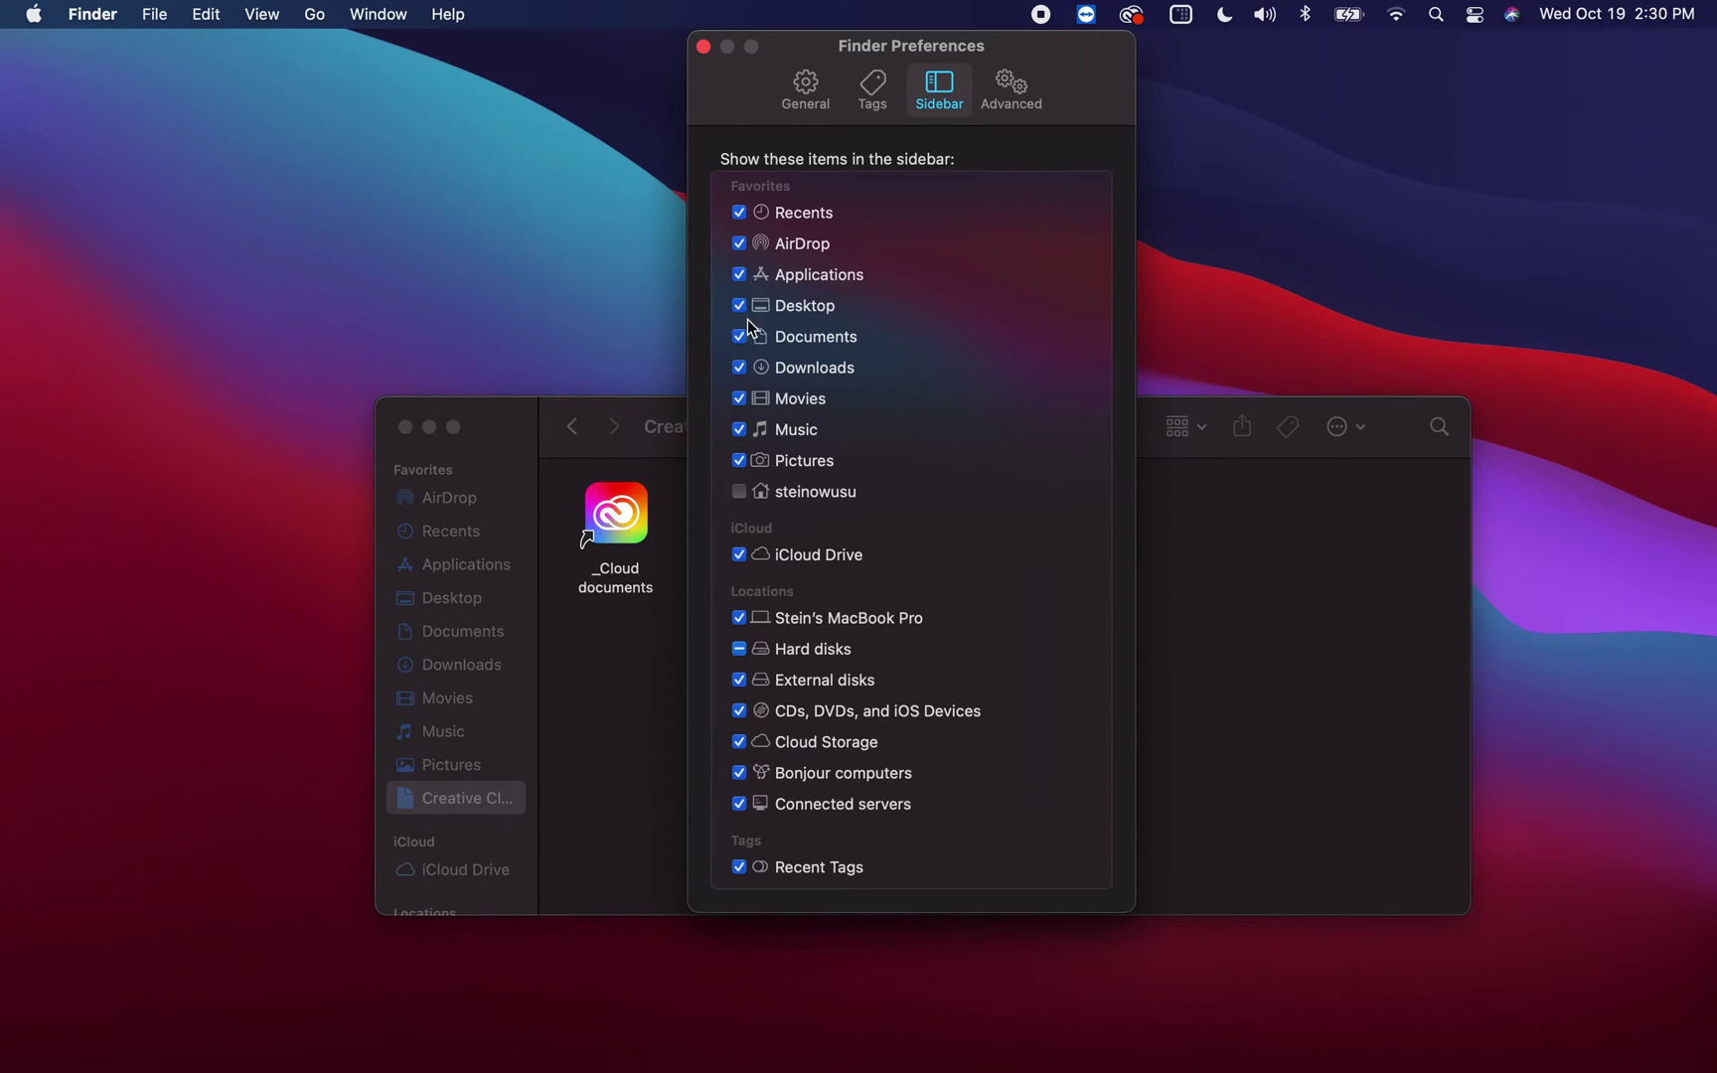
# - Uncheck and recheck Applications and AirDrop, then uncheck Pictures in sidebar Favorites
pyautogui.click(739, 275)
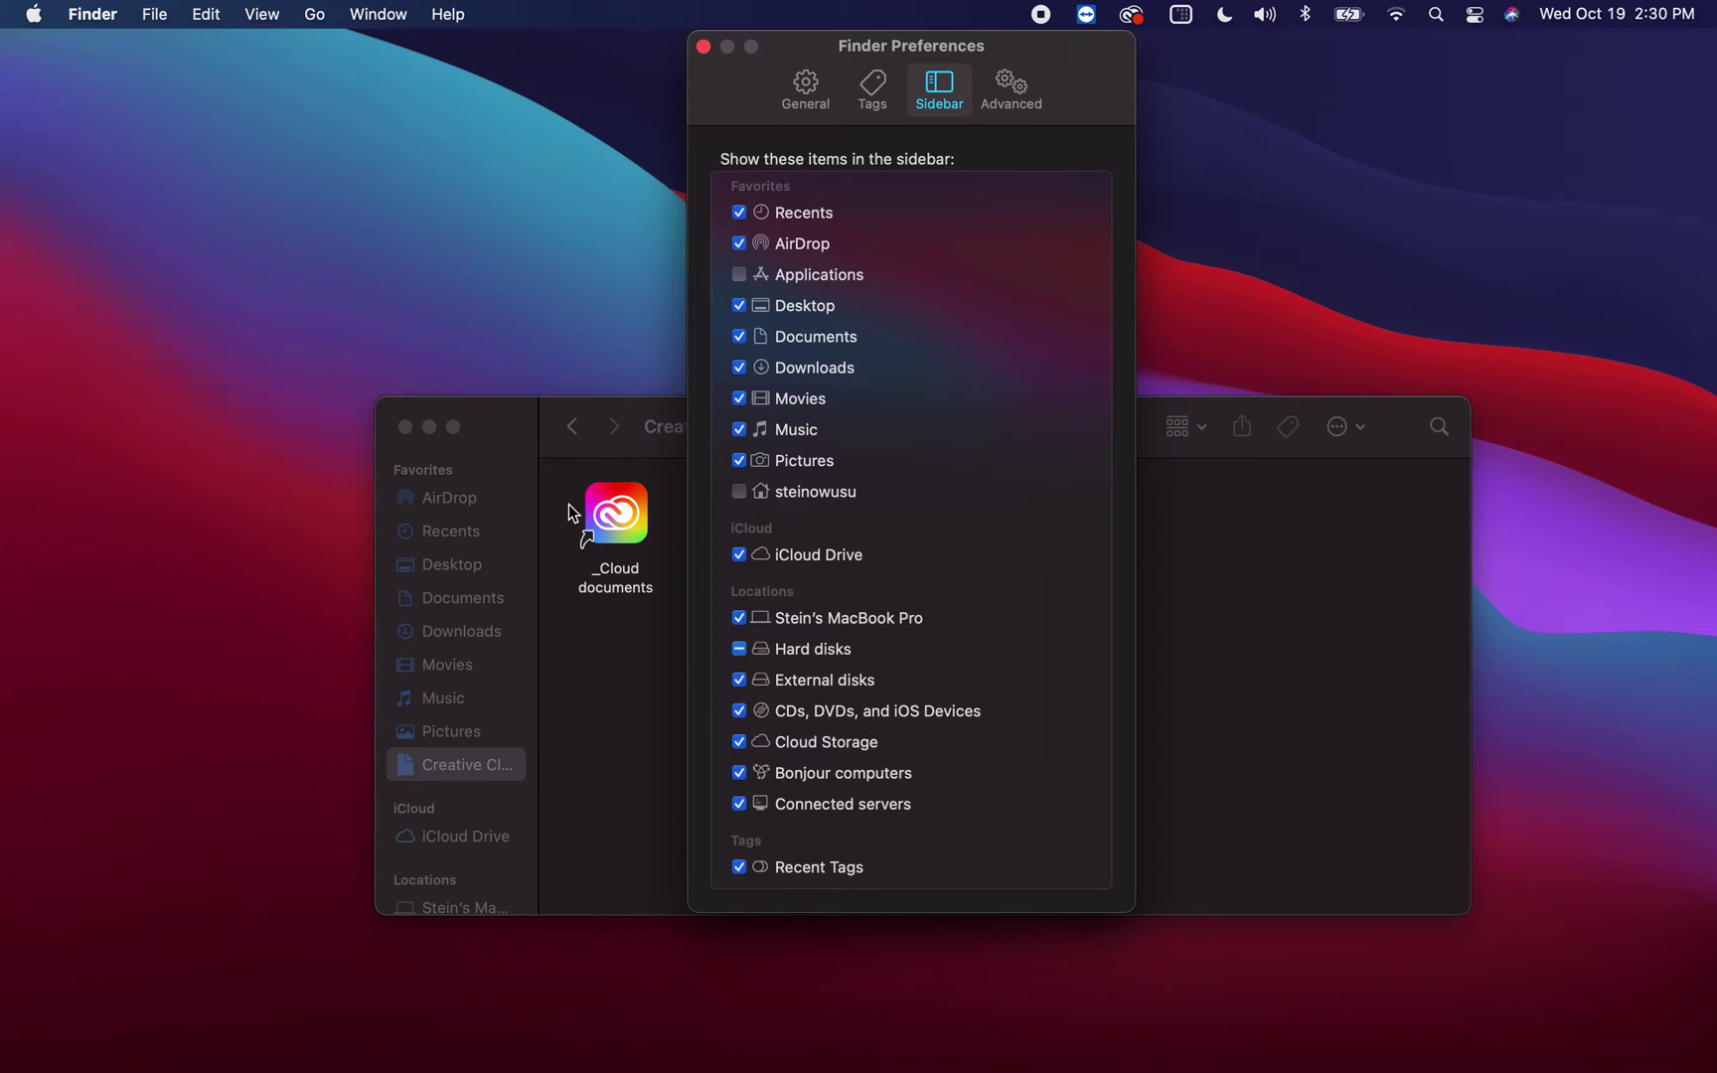
pyautogui.click(739, 273)
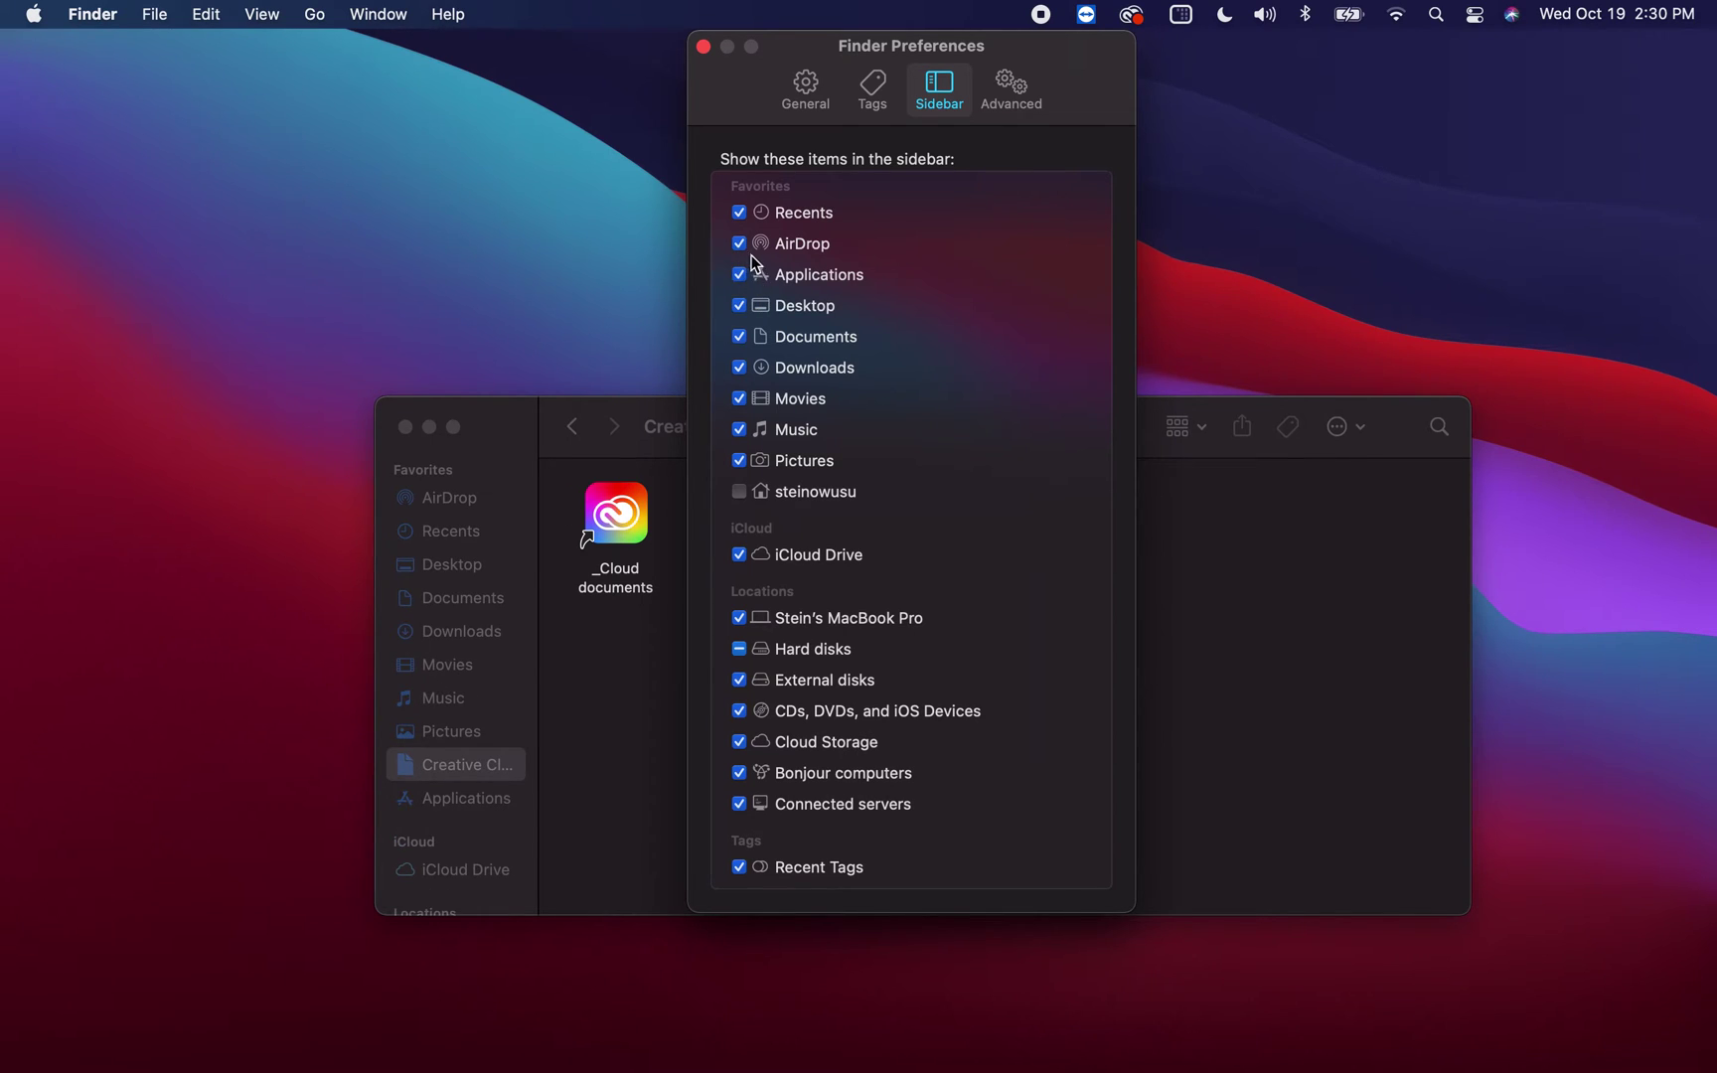
pyautogui.click(739, 244)
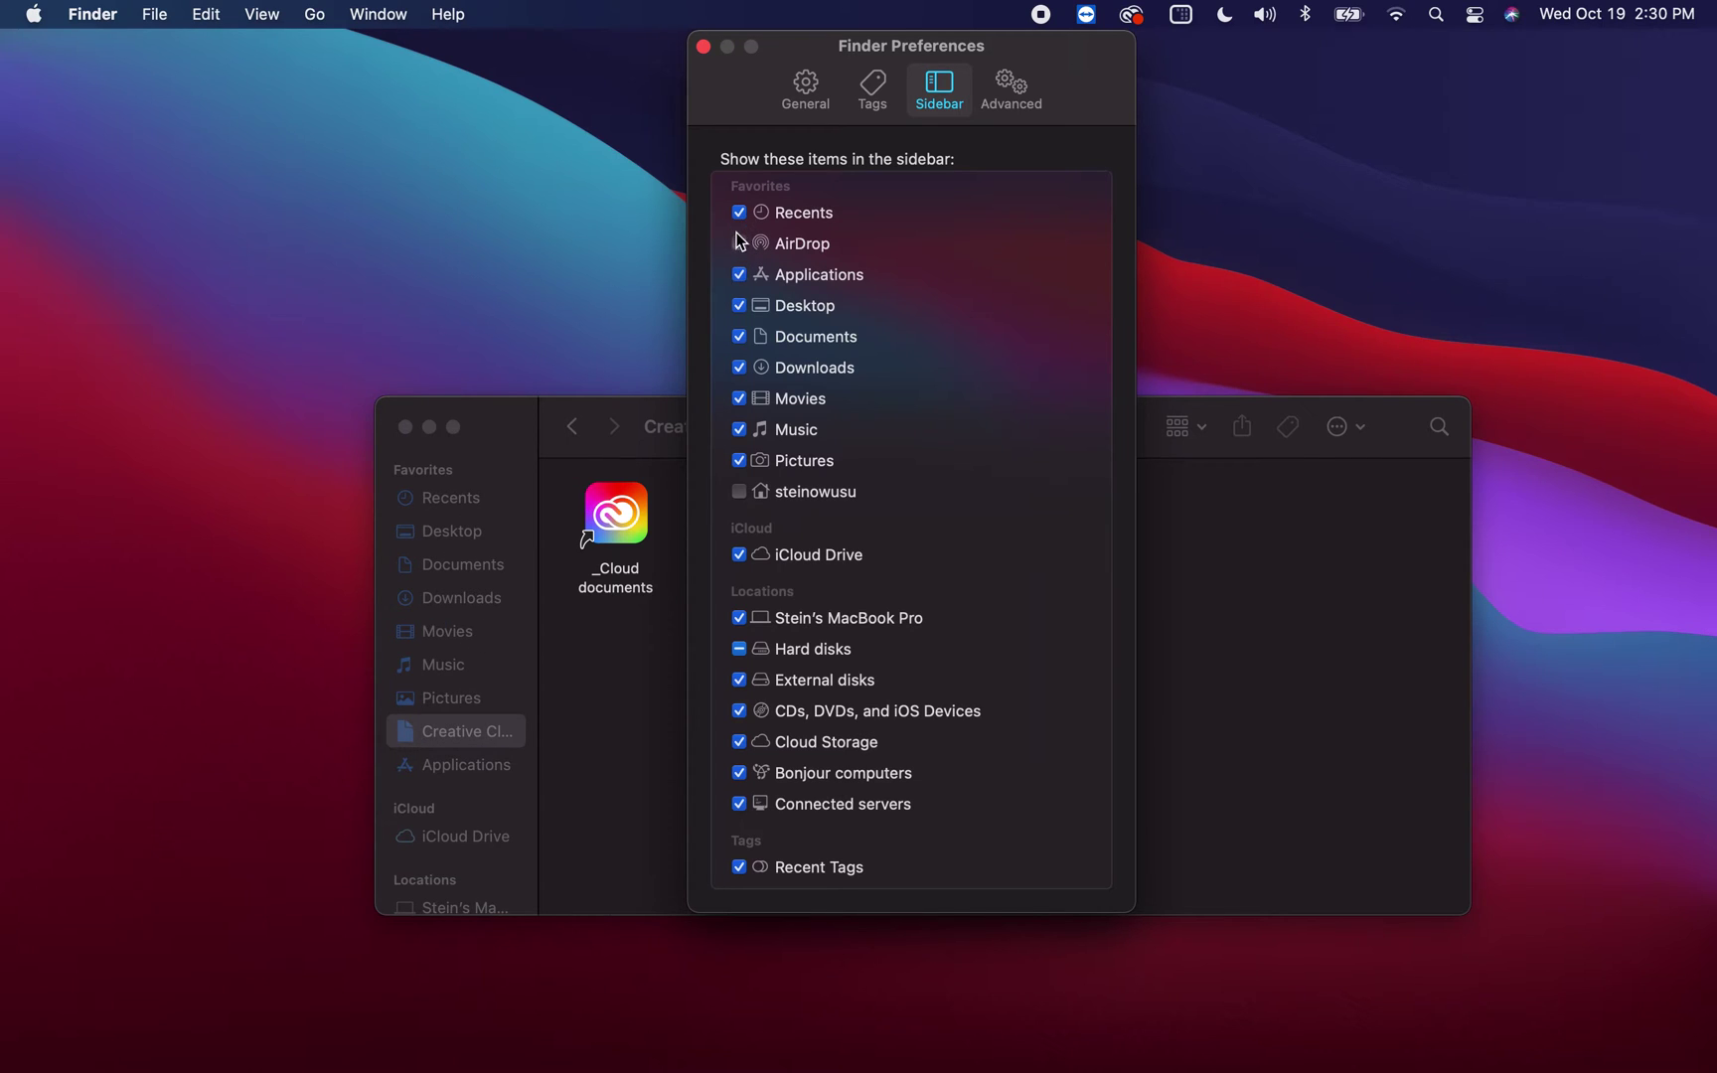
pyautogui.click(740, 243)
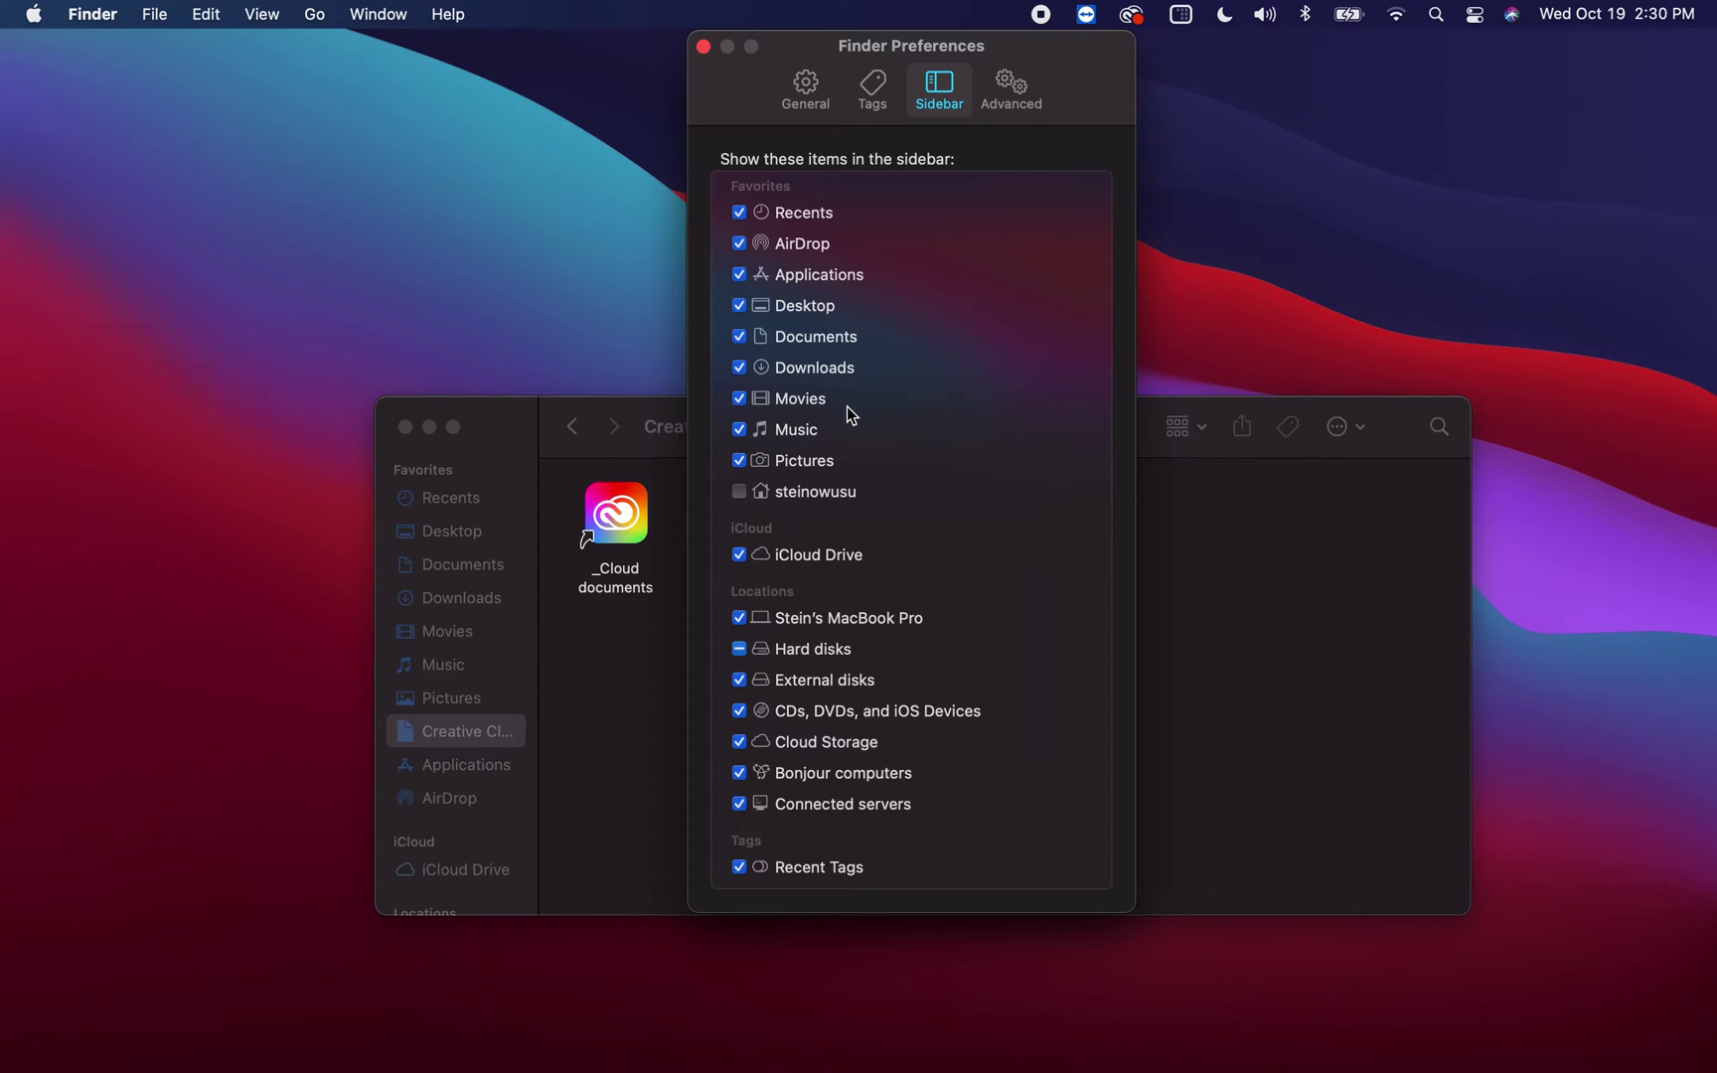
pyautogui.click(740, 463)
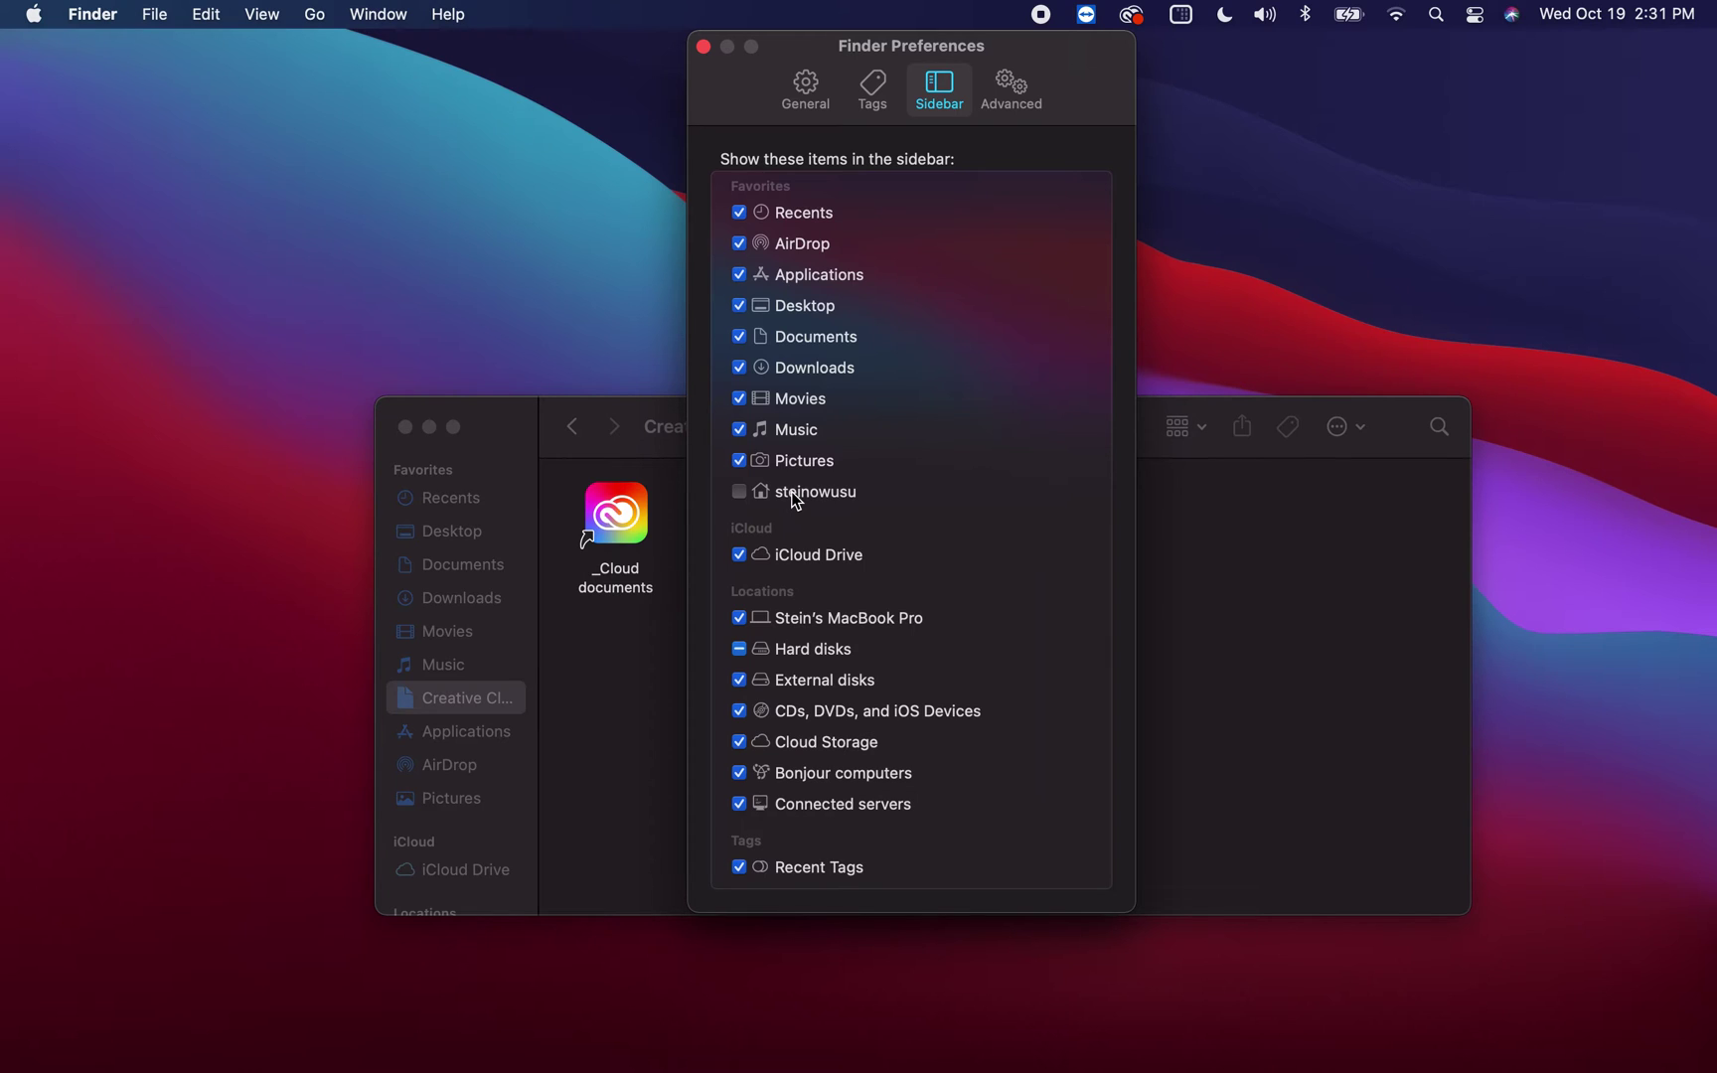
pyautogui.click(642, 653)
# - Check the home folder in Sidebar preferences and open it from the Finder sidebar
pyautogui.scroll(-1, 467, 527)
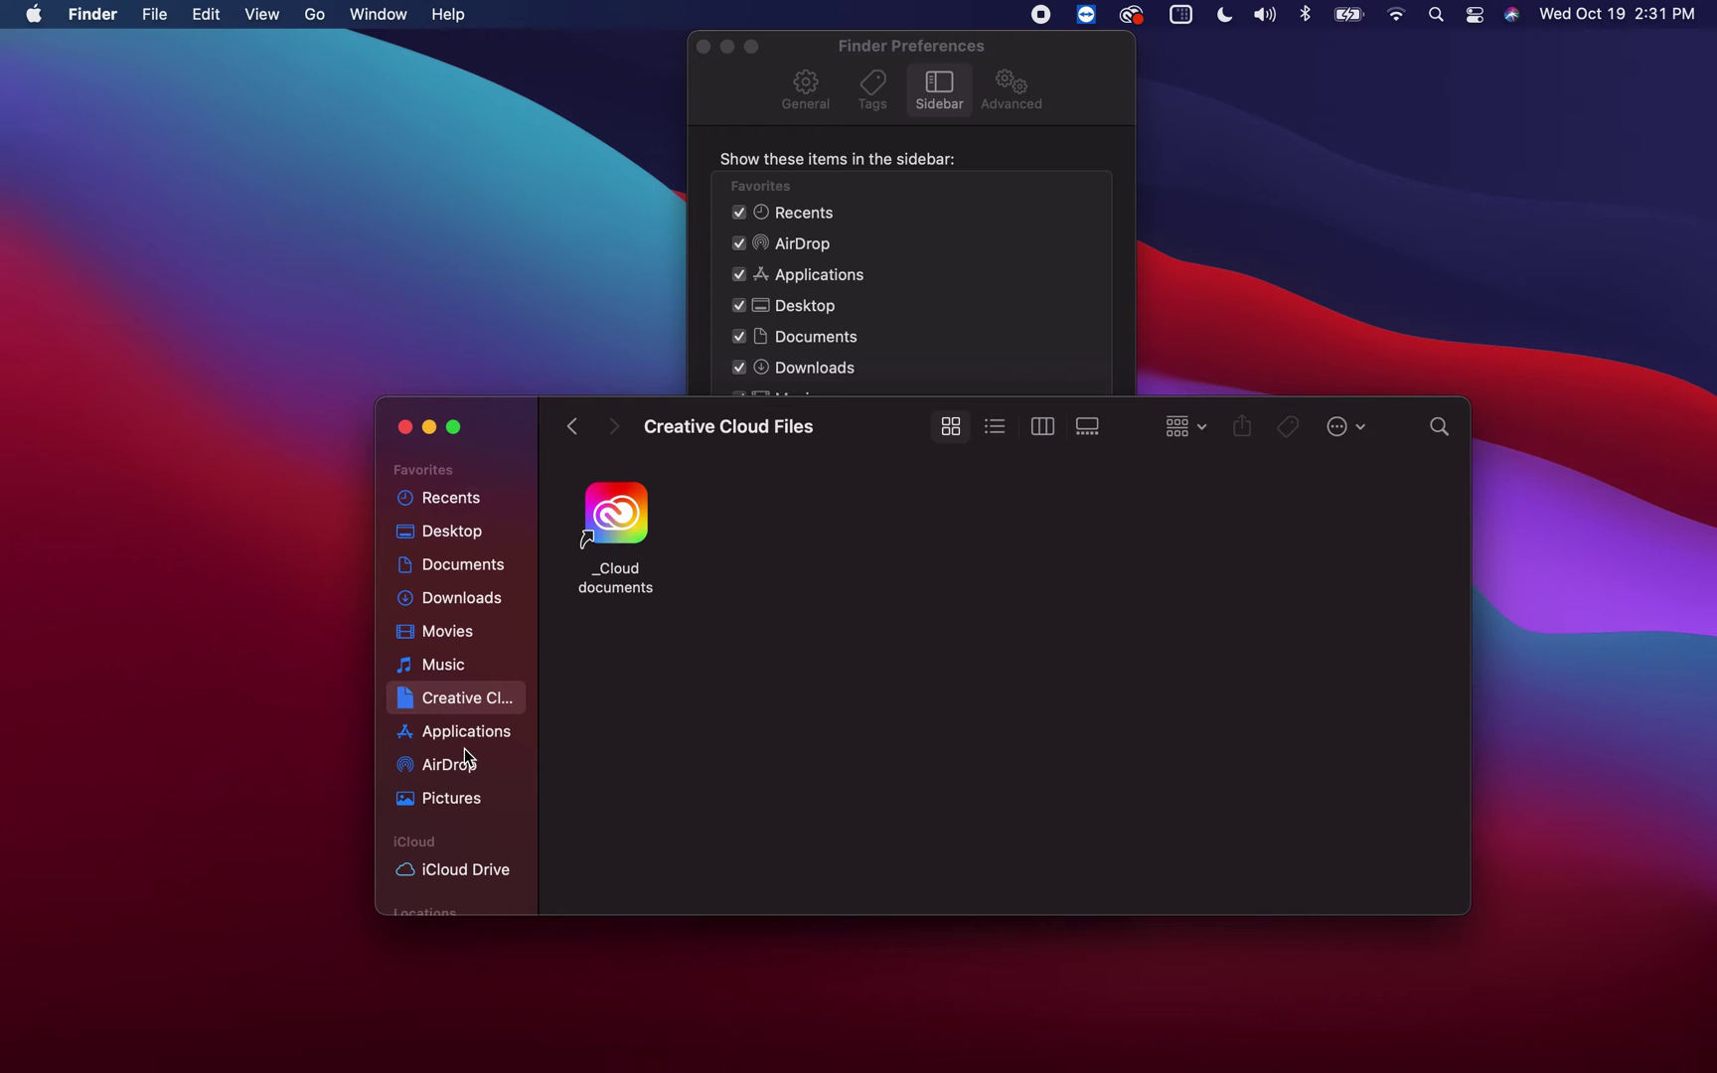
pyautogui.click(717, 104)
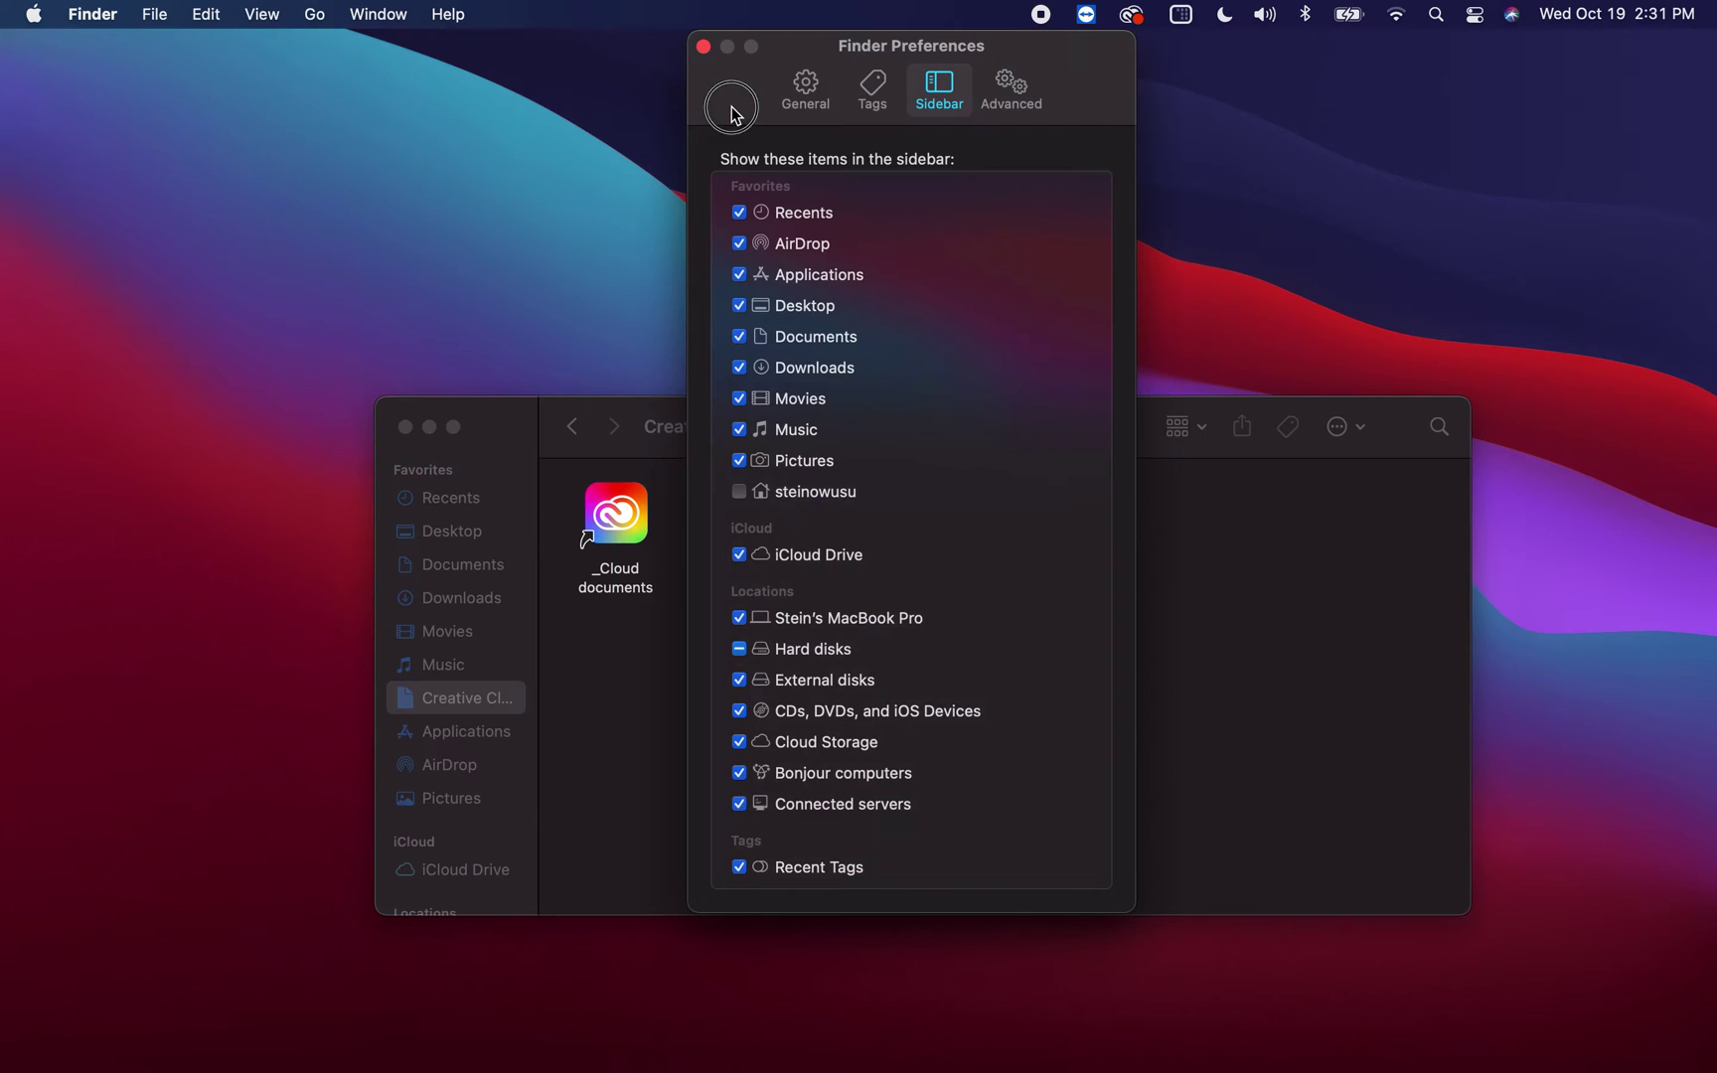
pyautogui.click(738, 491)
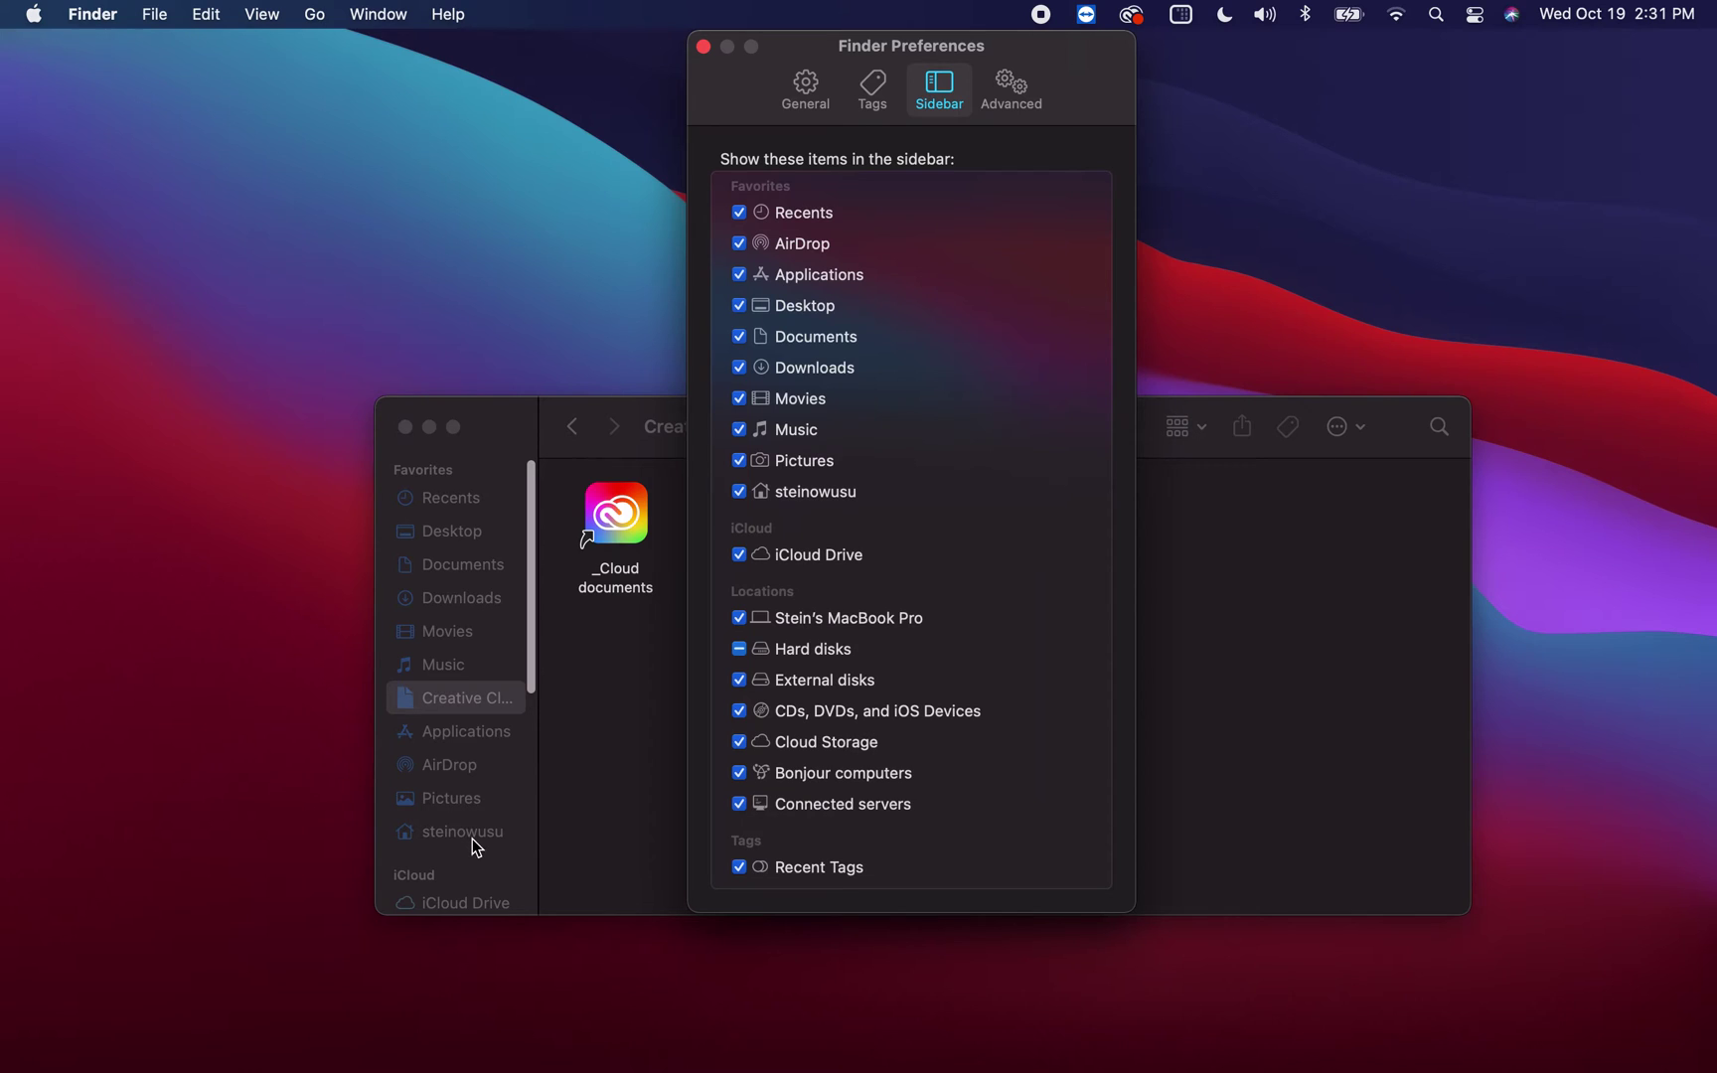
pyautogui.click(611, 785)
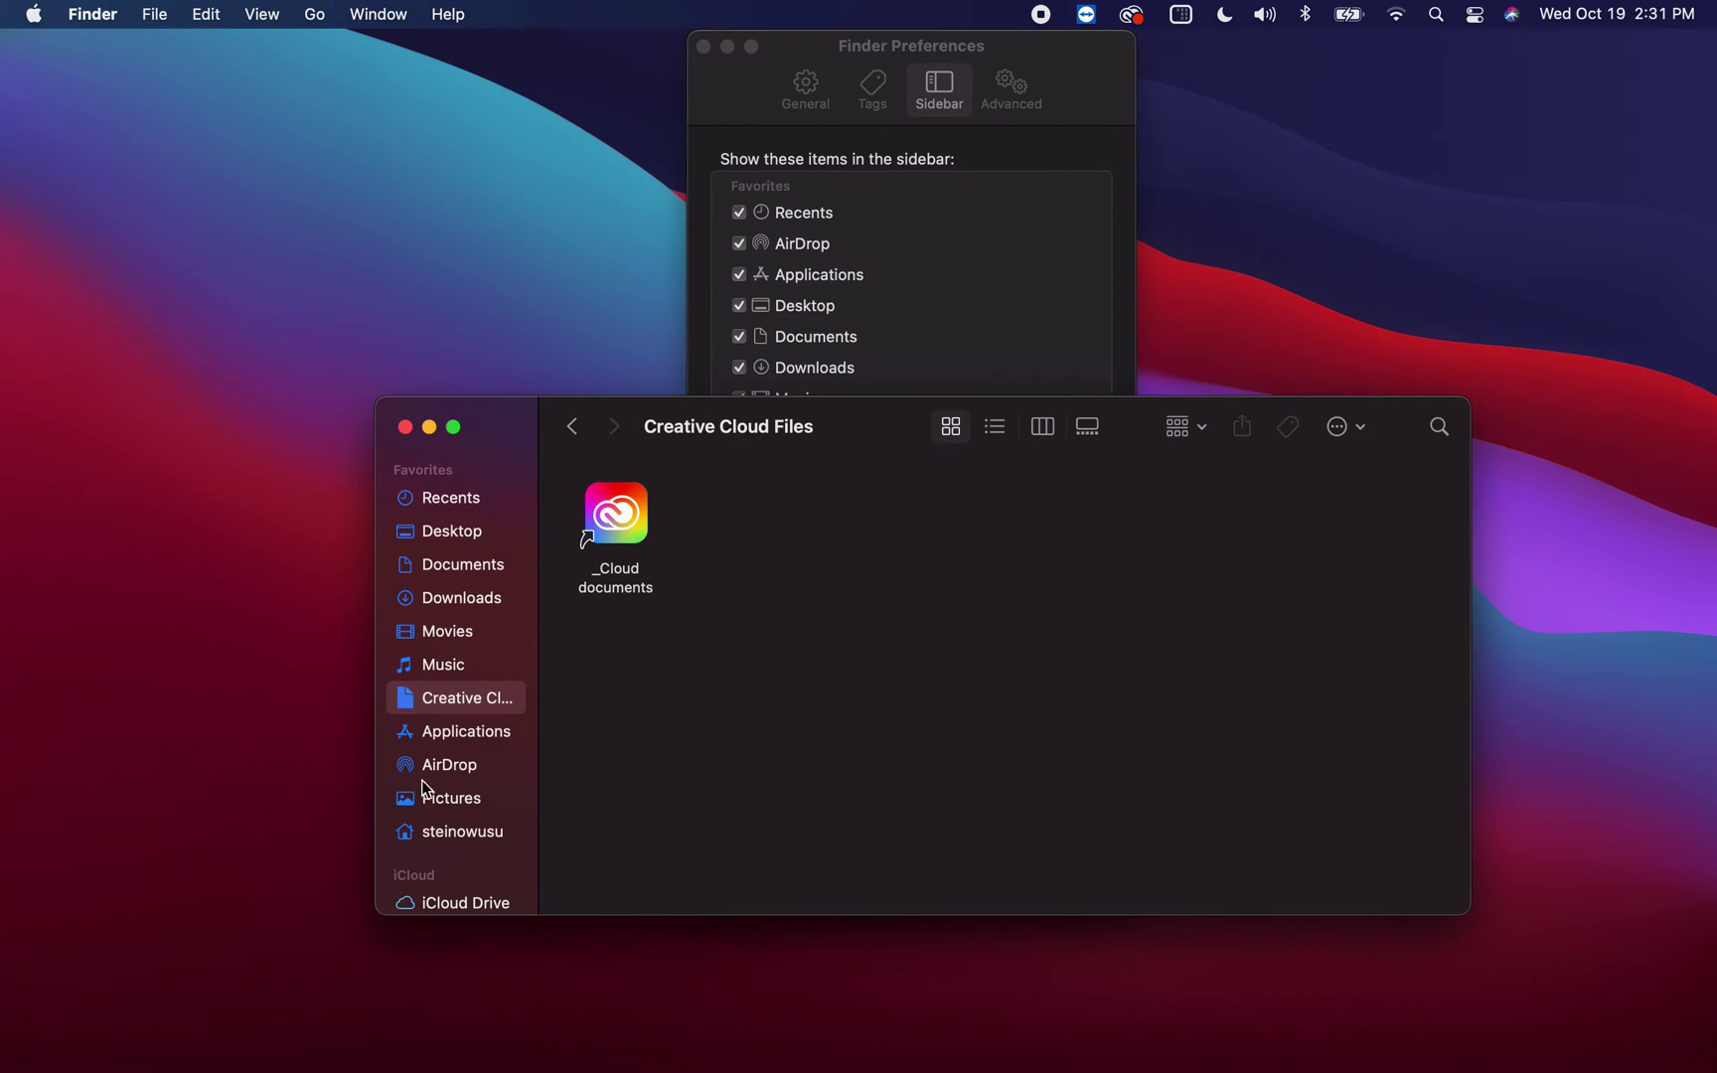
pyautogui.click(464, 835)
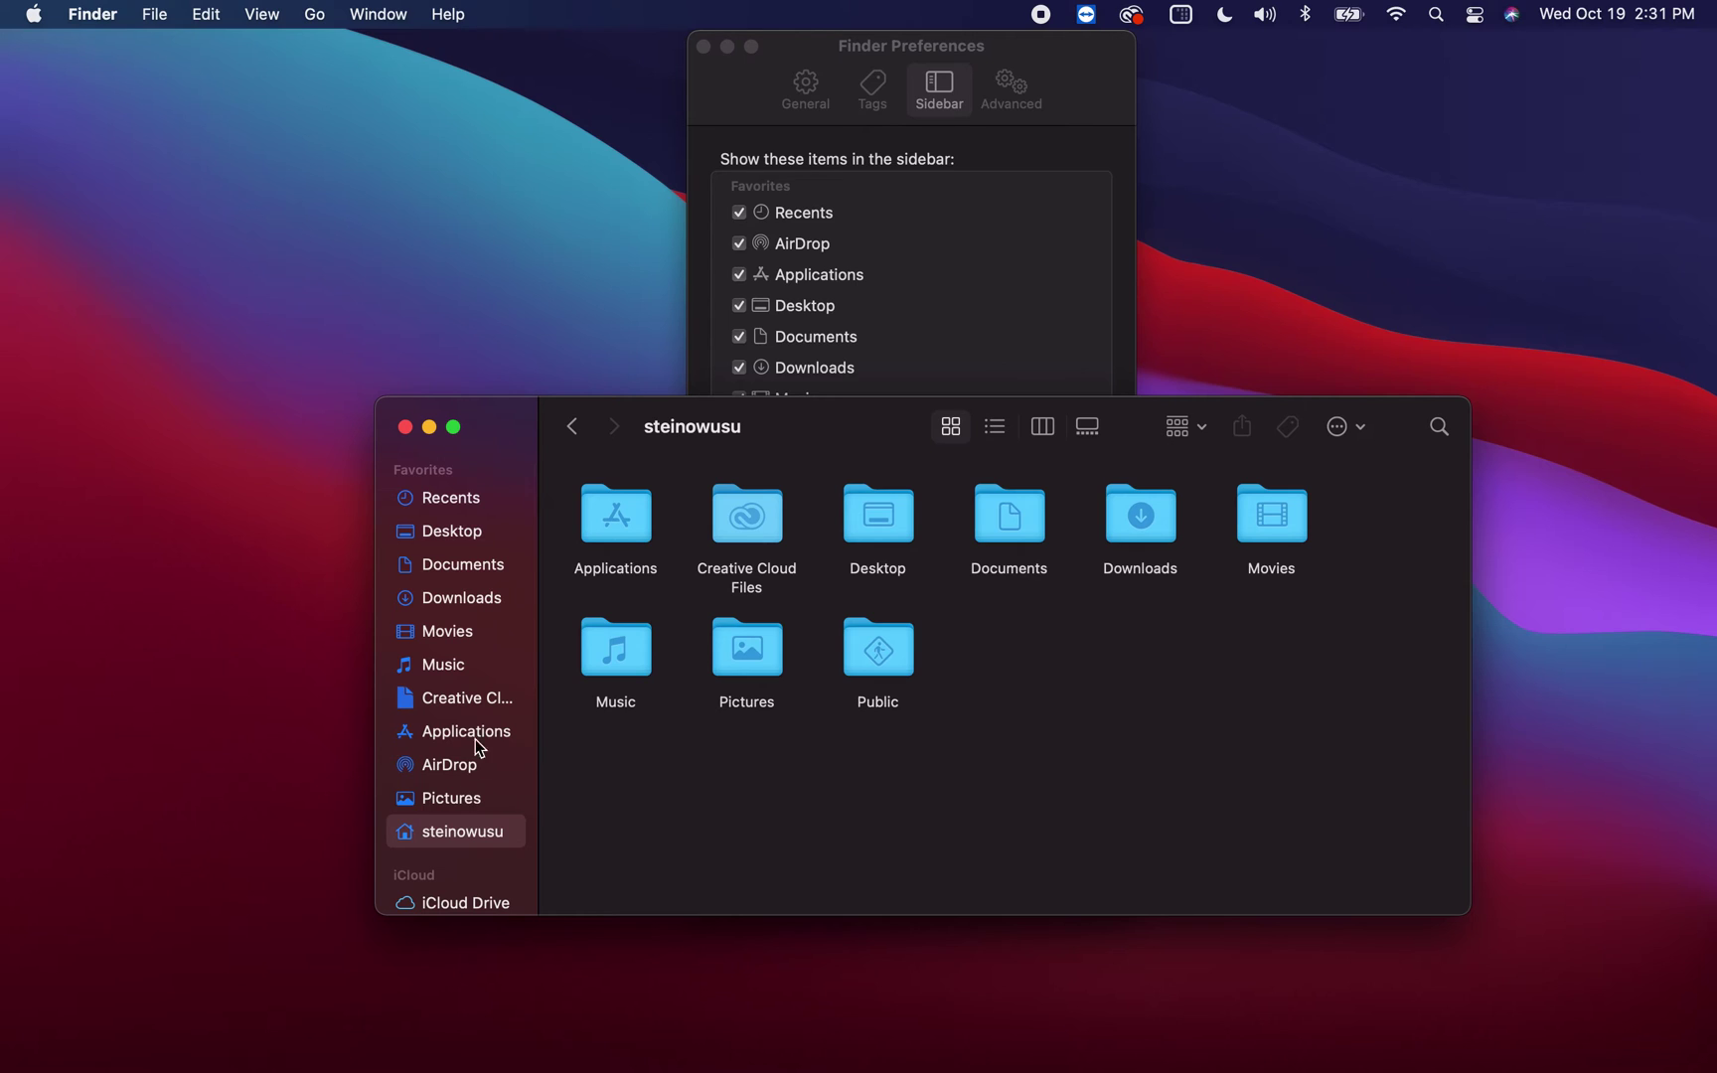
# - Uncheck Downloads, Documents, Desktop, Applications, AirDrop, Recents, Movies, Music and Pictures in Favorites
pyautogui.click(953, 310)
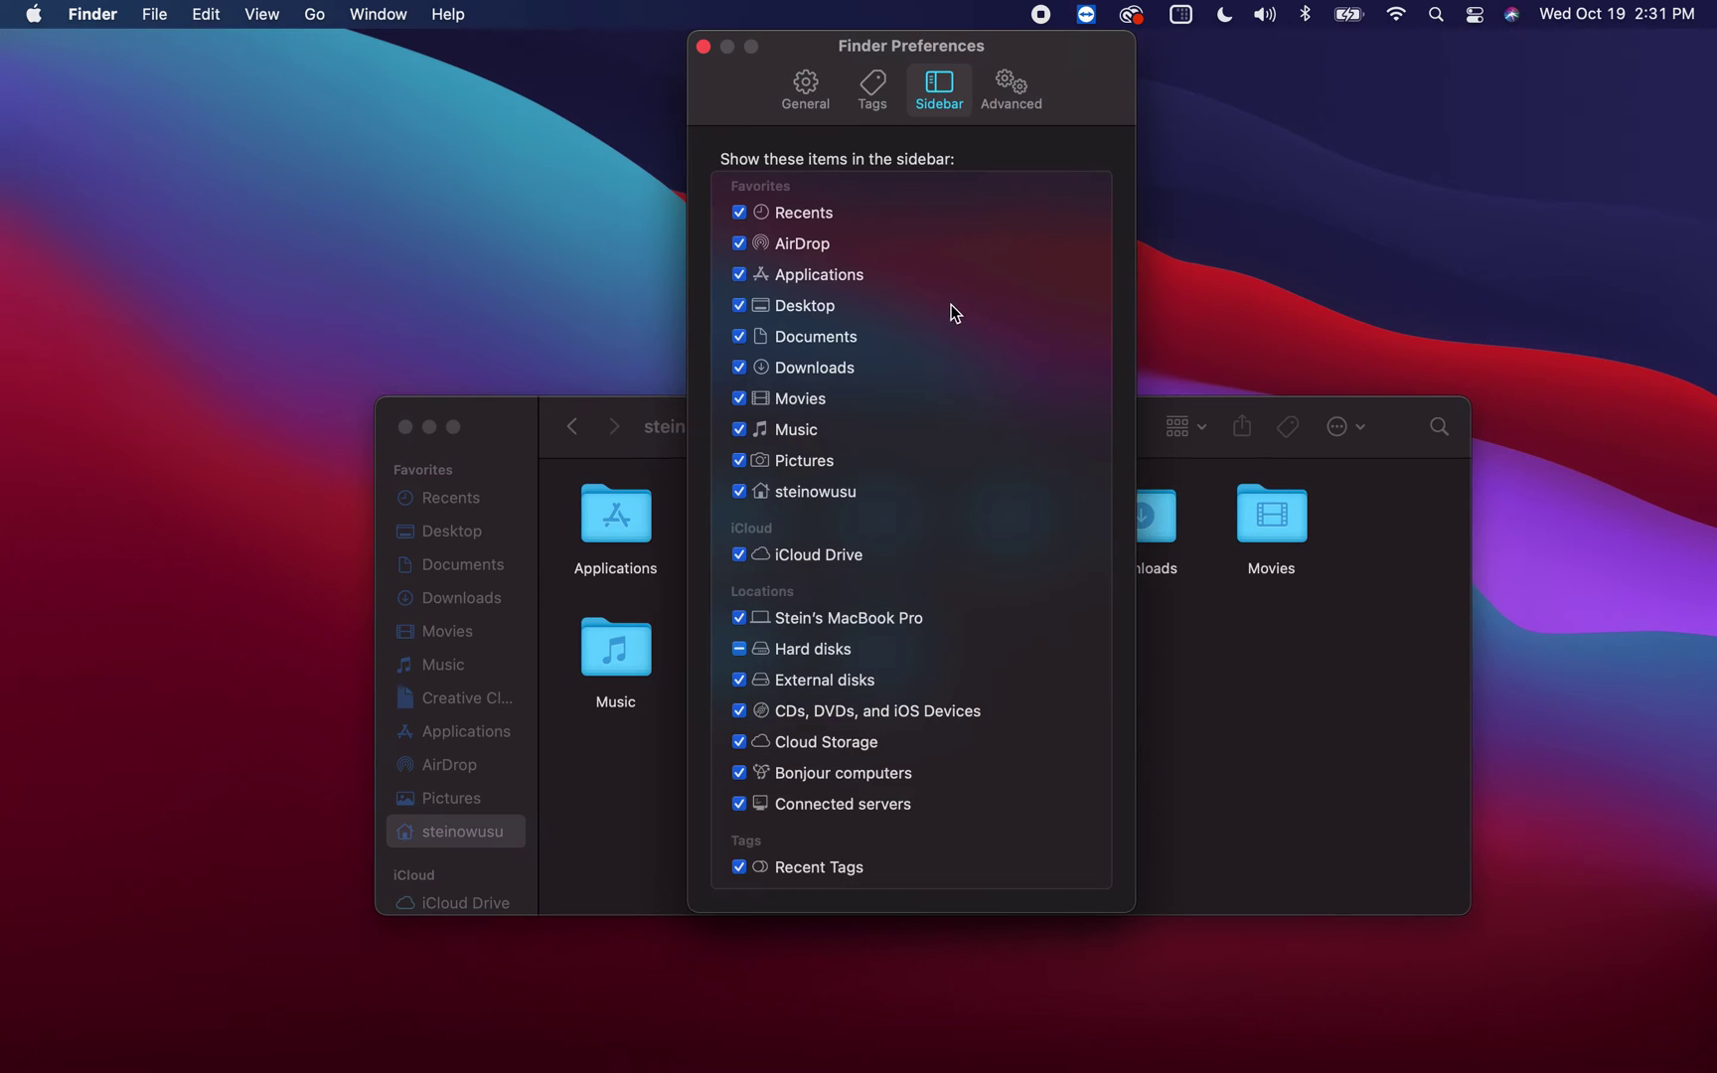
pyautogui.click(739, 367)
pyautogui.click(739, 336)
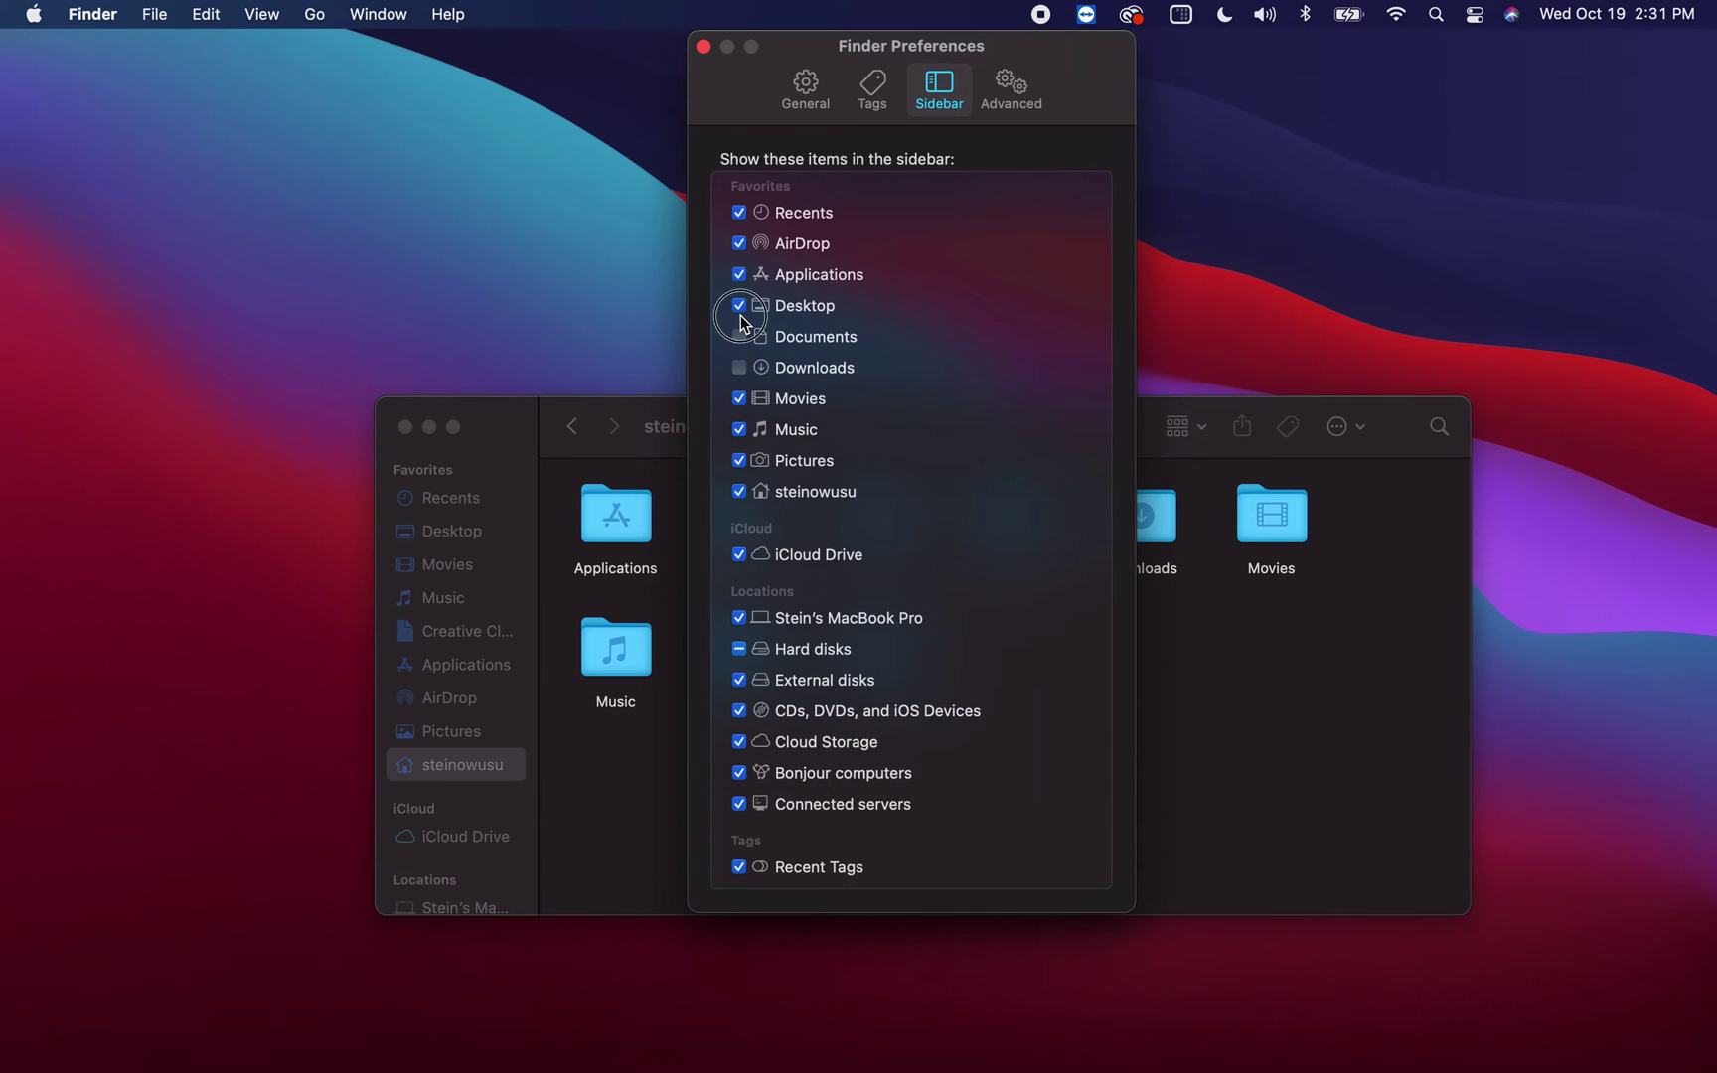
pyautogui.click(739, 305)
pyautogui.click(739, 275)
pyautogui.click(738, 244)
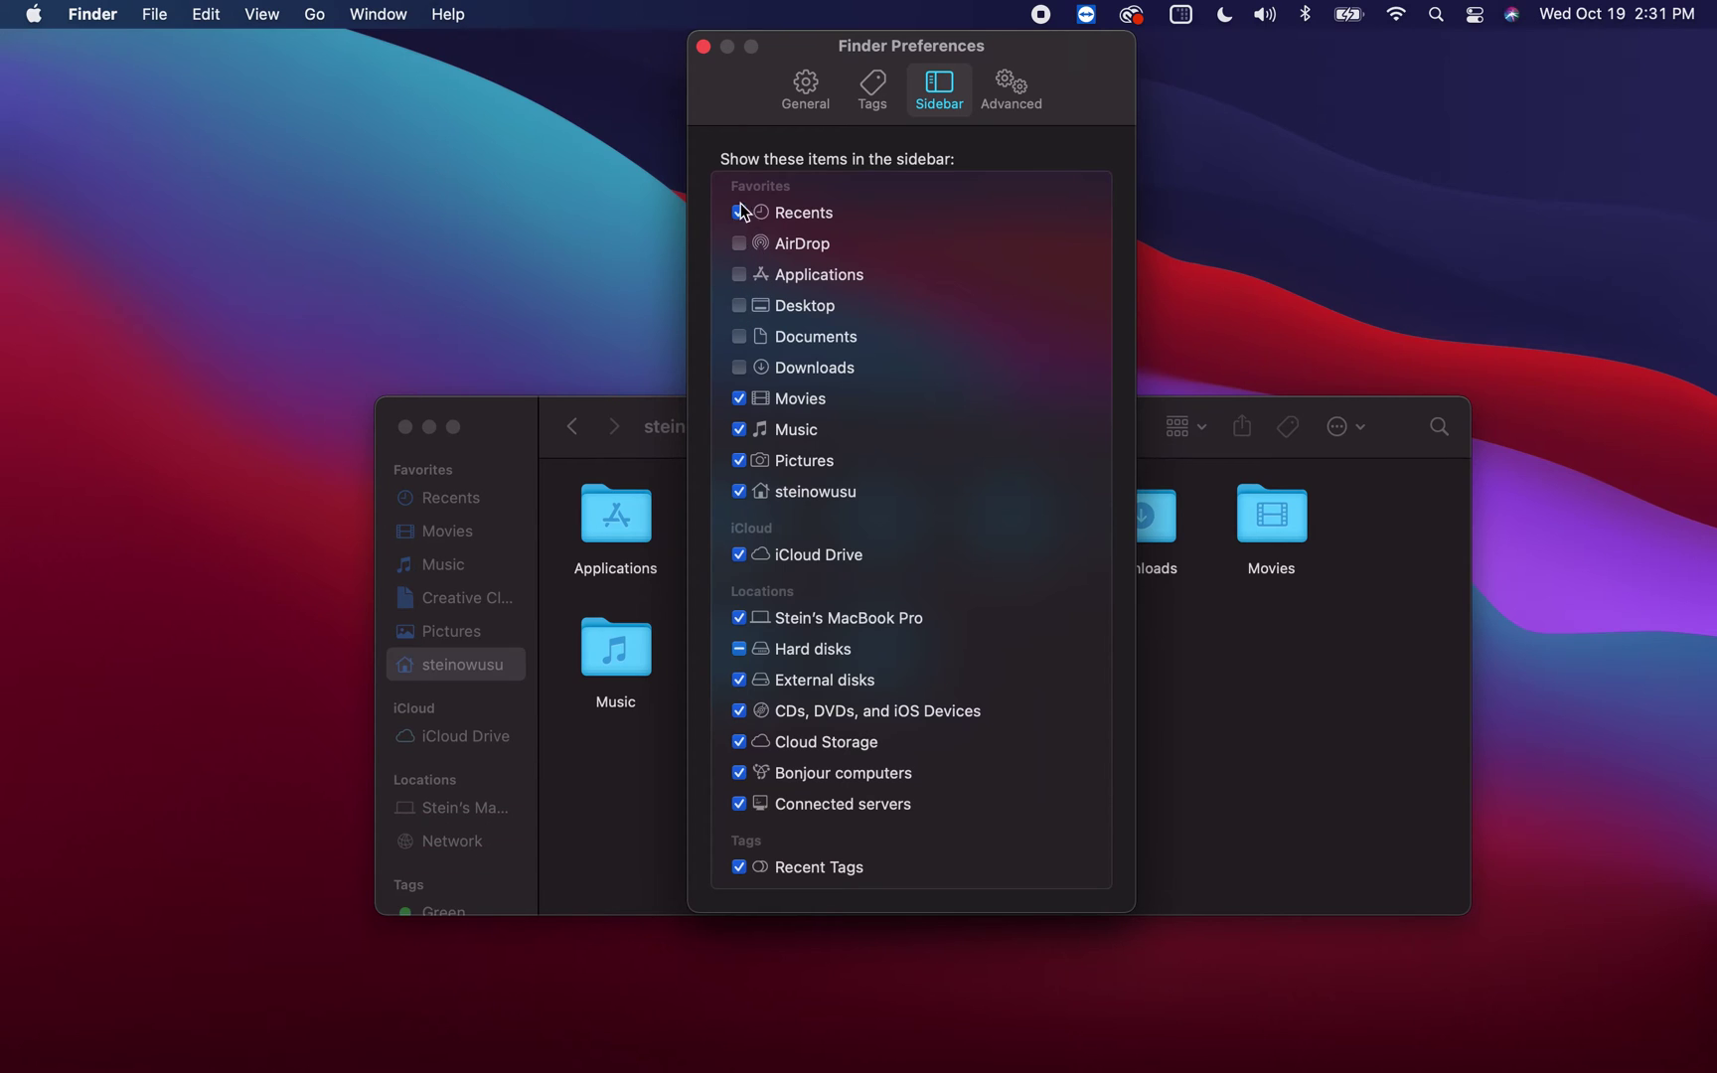
pyautogui.click(740, 210)
pyautogui.click(739, 398)
pyautogui.click(738, 429)
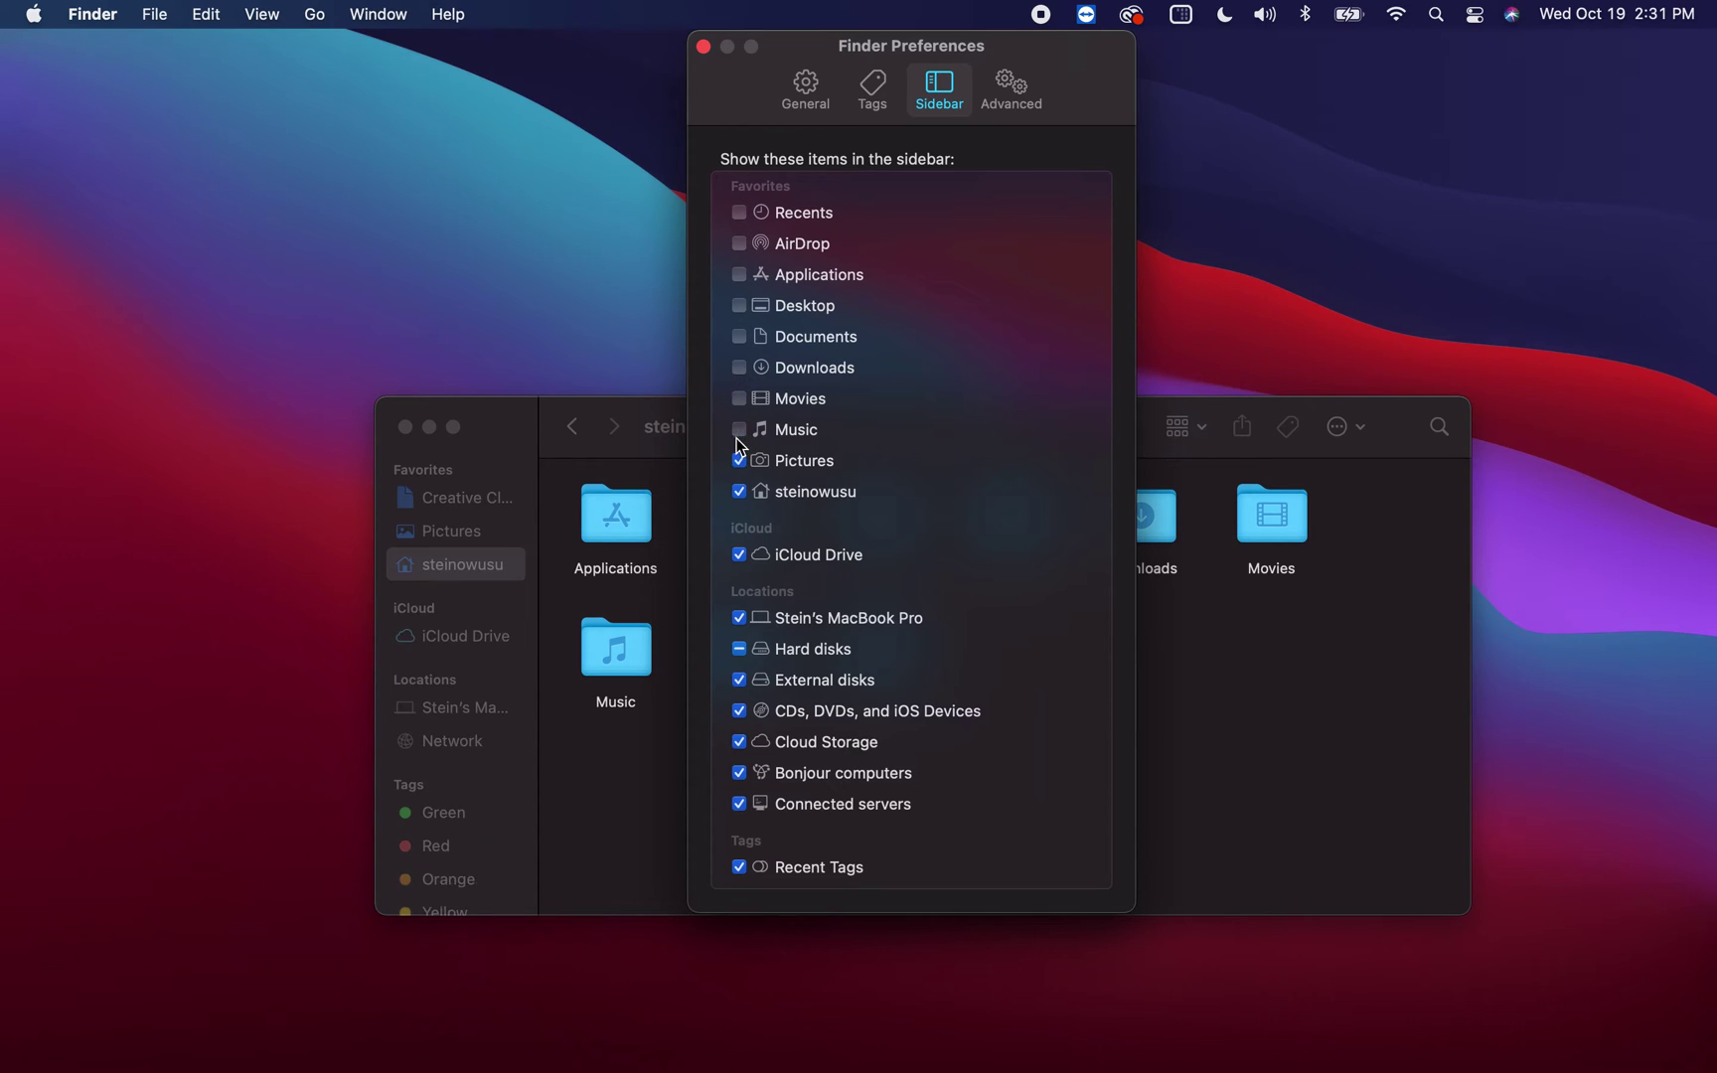
pyautogui.click(738, 460)
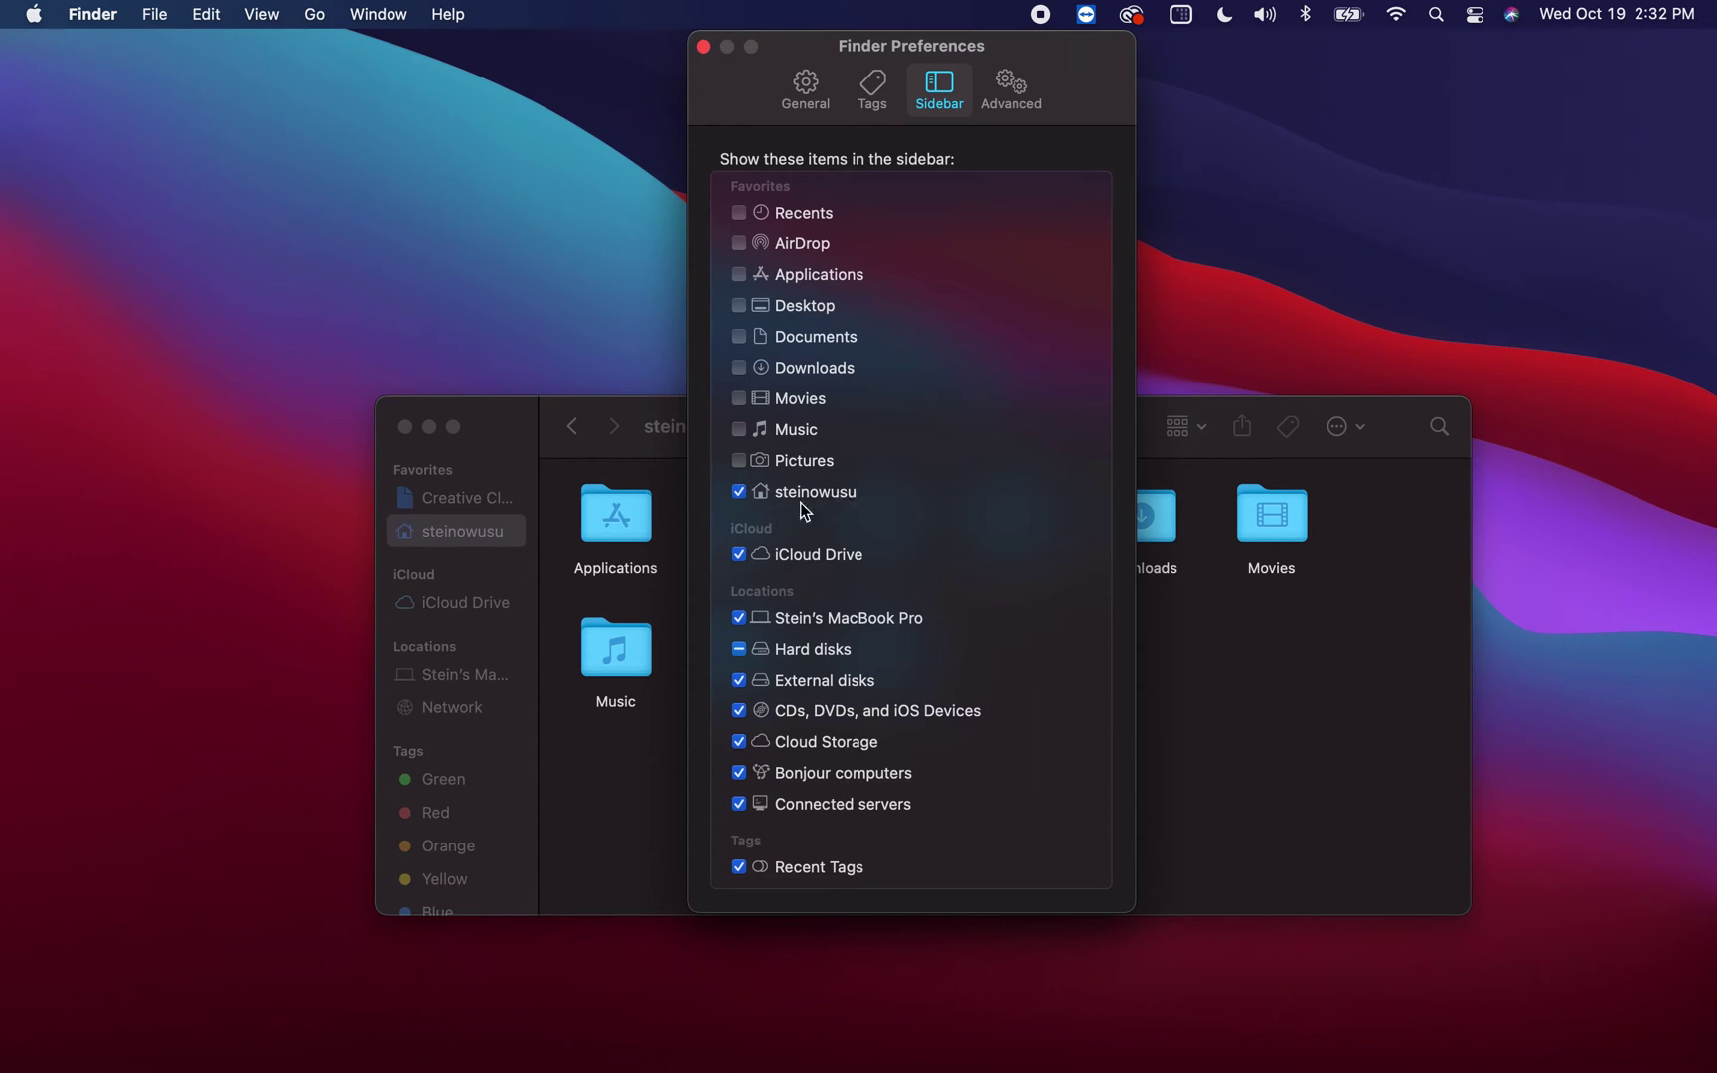
# - After checking the Finder sidebar, uncheck the home folder in Favorites too
pyautogui.click(571, 642)
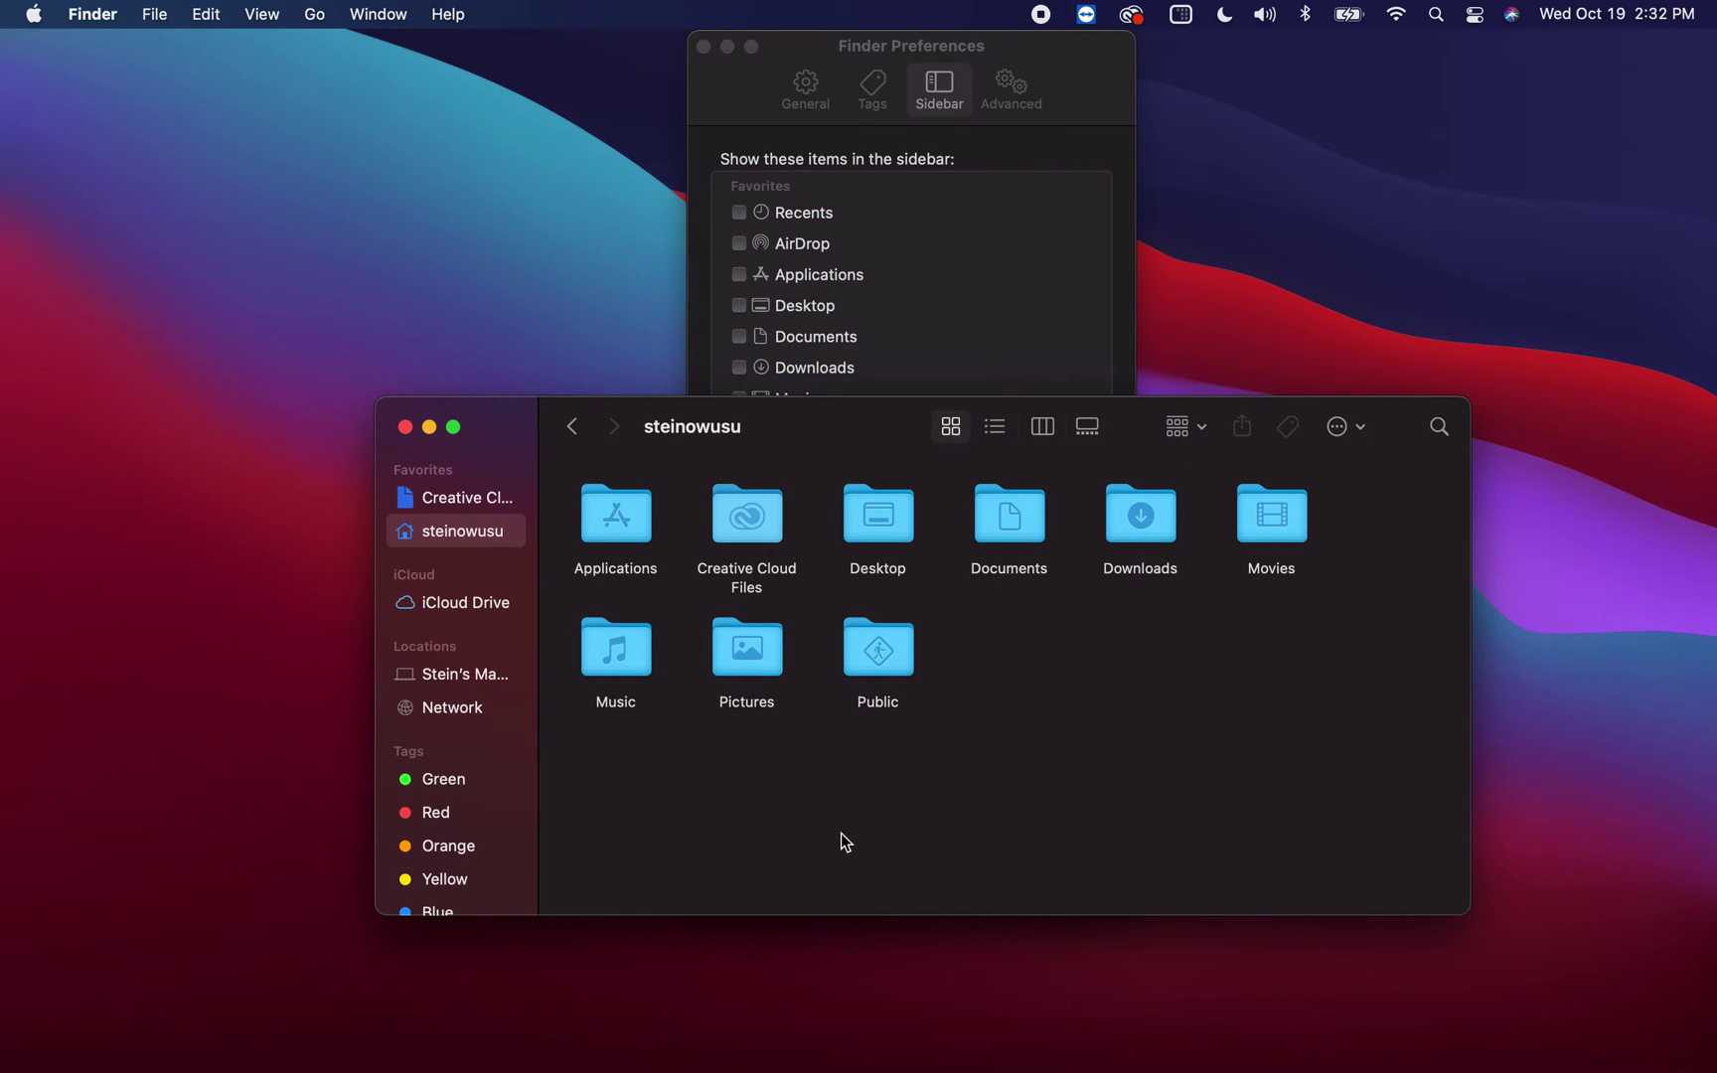
pyautogui.click(459, 503)
pyautogui.click(462, 530)
pyautogui.click(1025, 284)
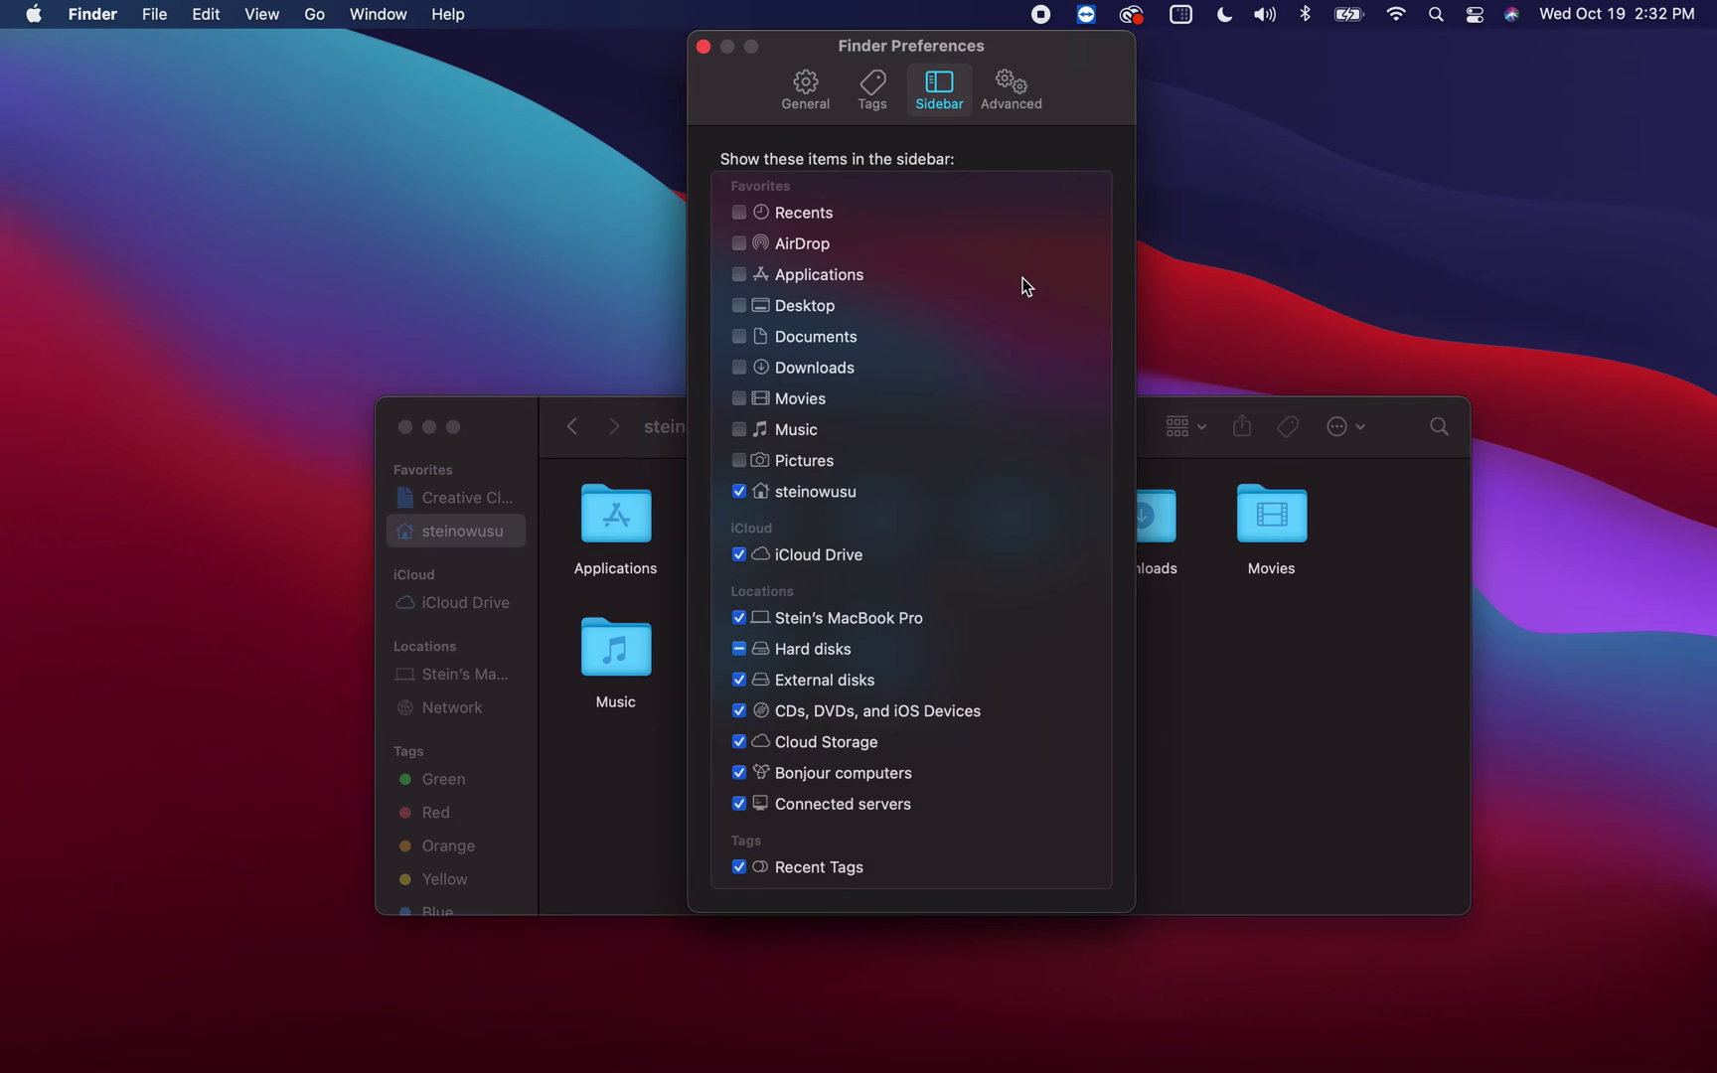
pyautogui.click(739, 491)
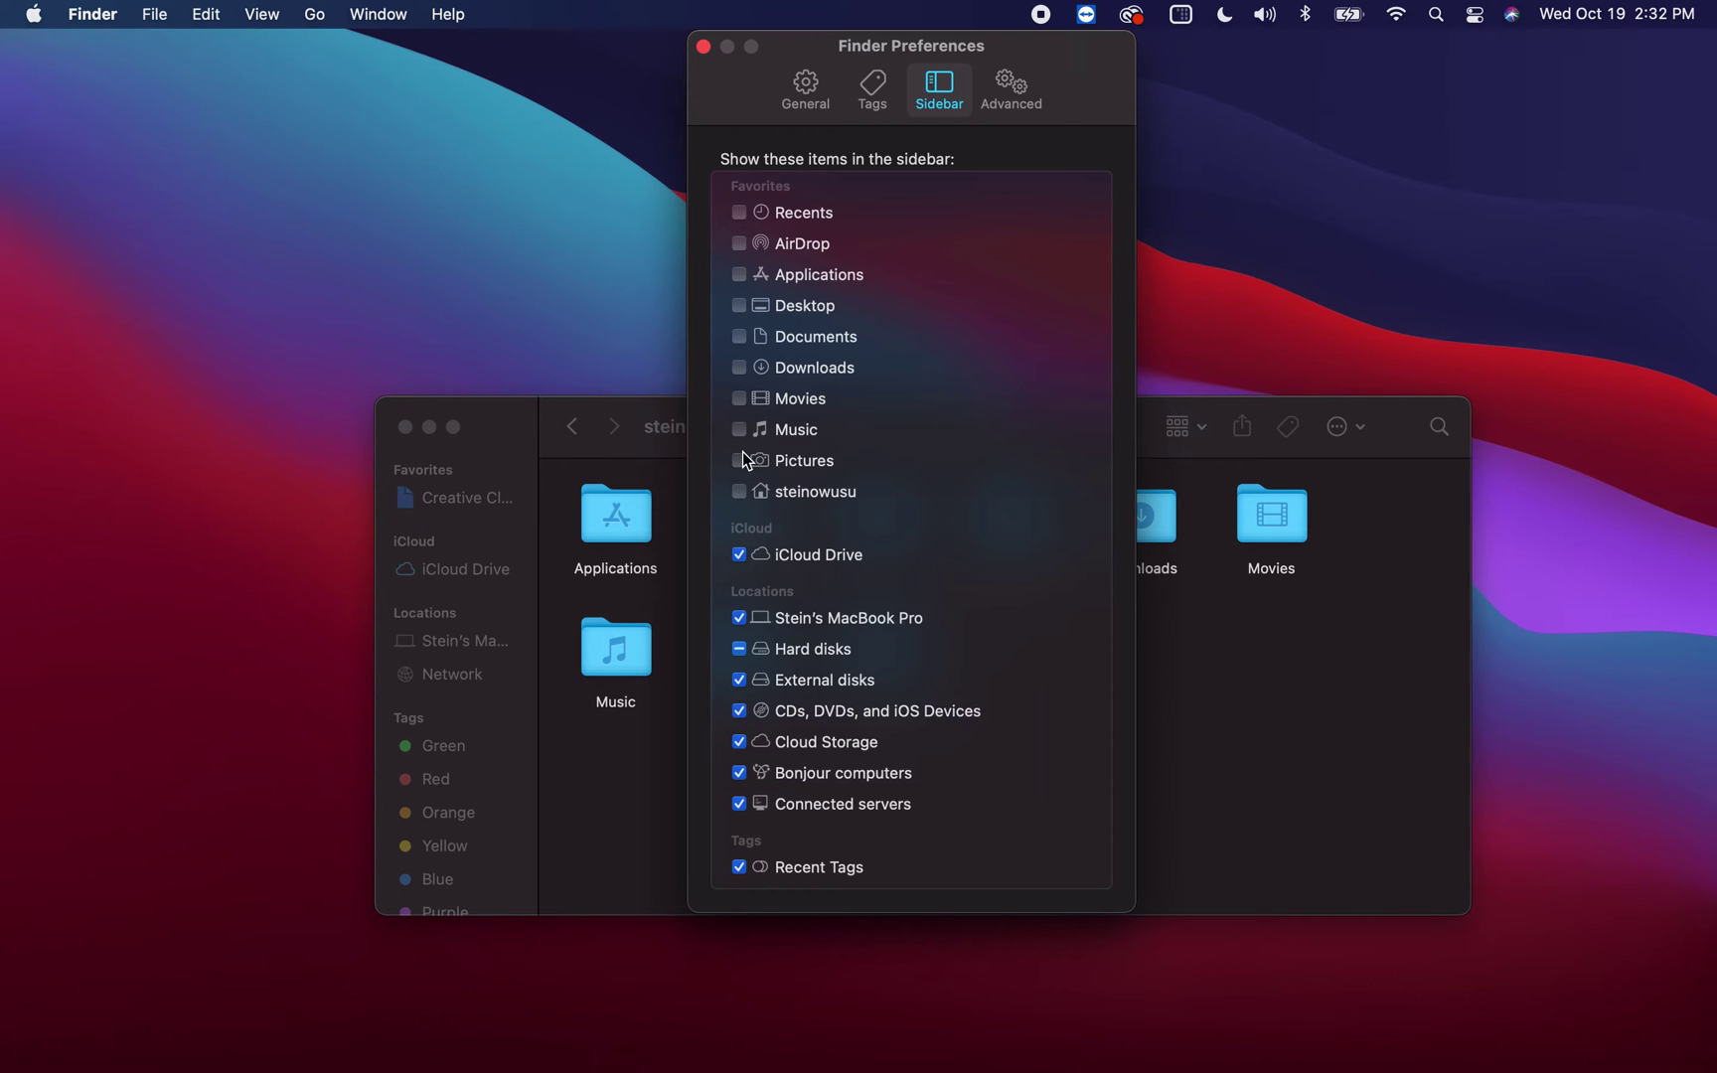
# - Recheck Pictures, Music, Movies, Downloads, Desktop, Applications, AirDrop and Recents in Favorites
pyautogui.click(741, 461)
pyautogui.click(740, 429)
pyautogui.click(740, 398)
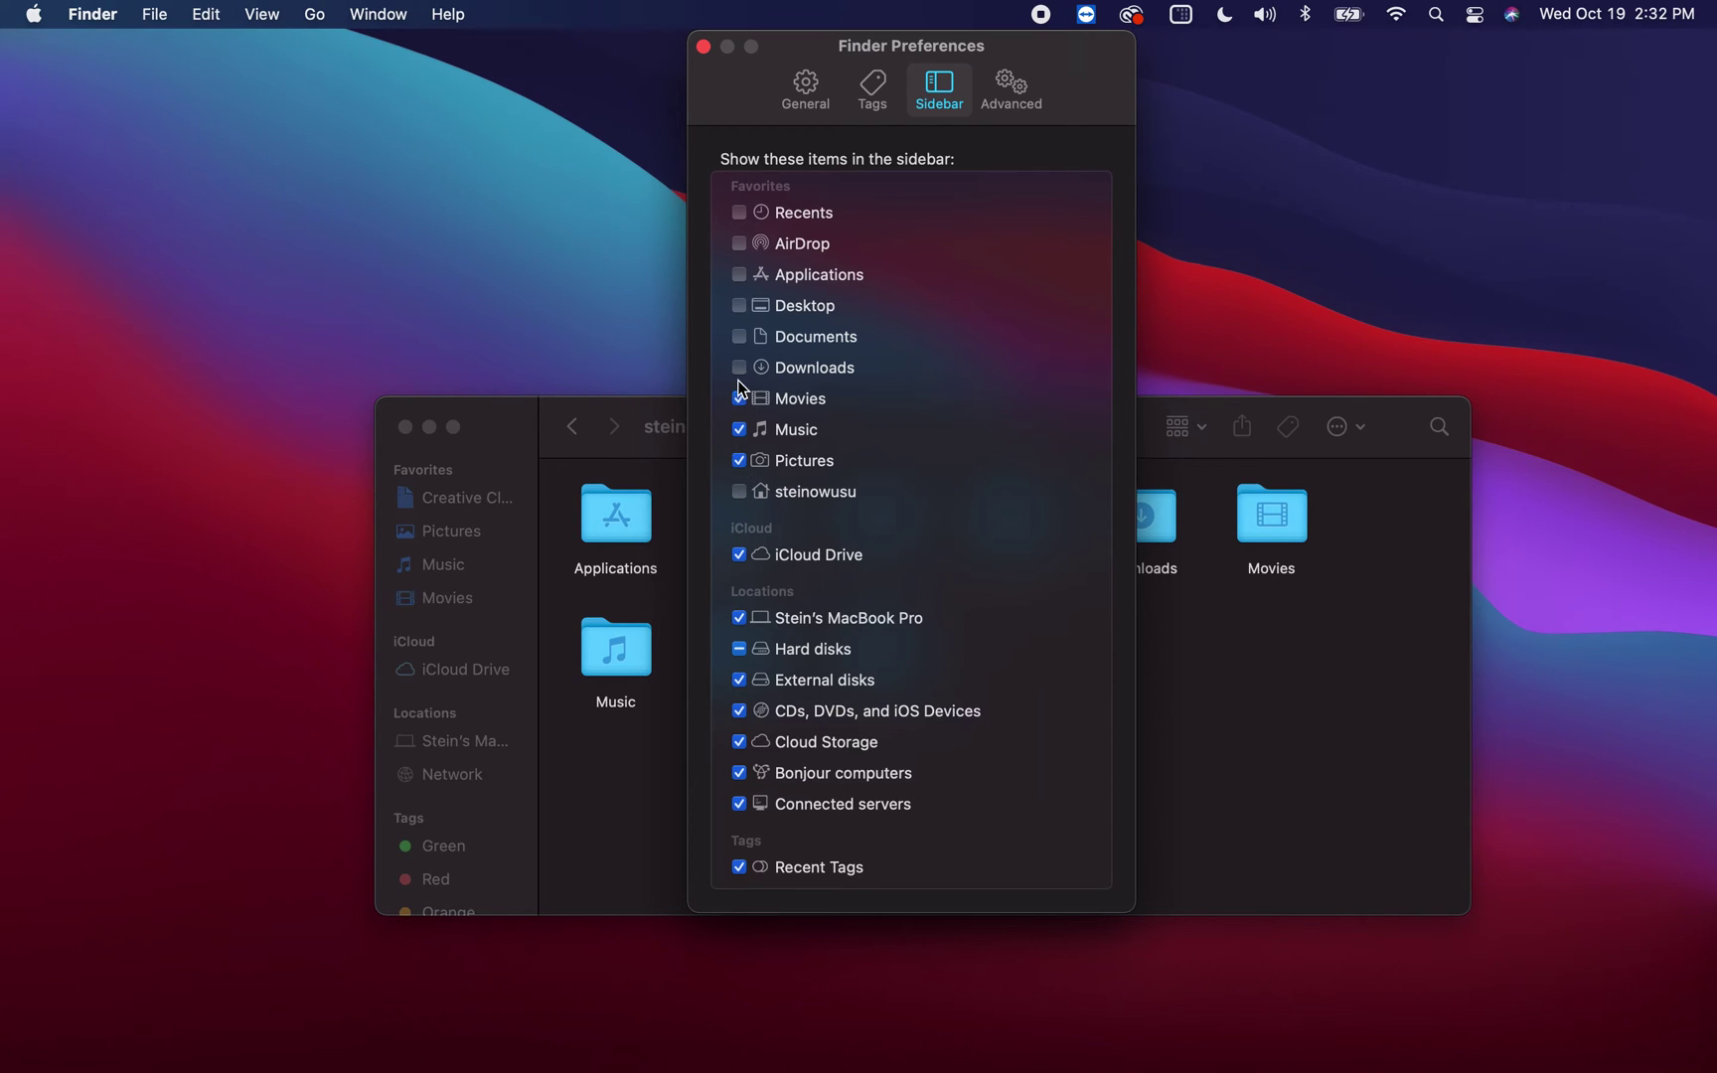
pyautogui.click(740, 368)
pyautogui.click(739, 305)
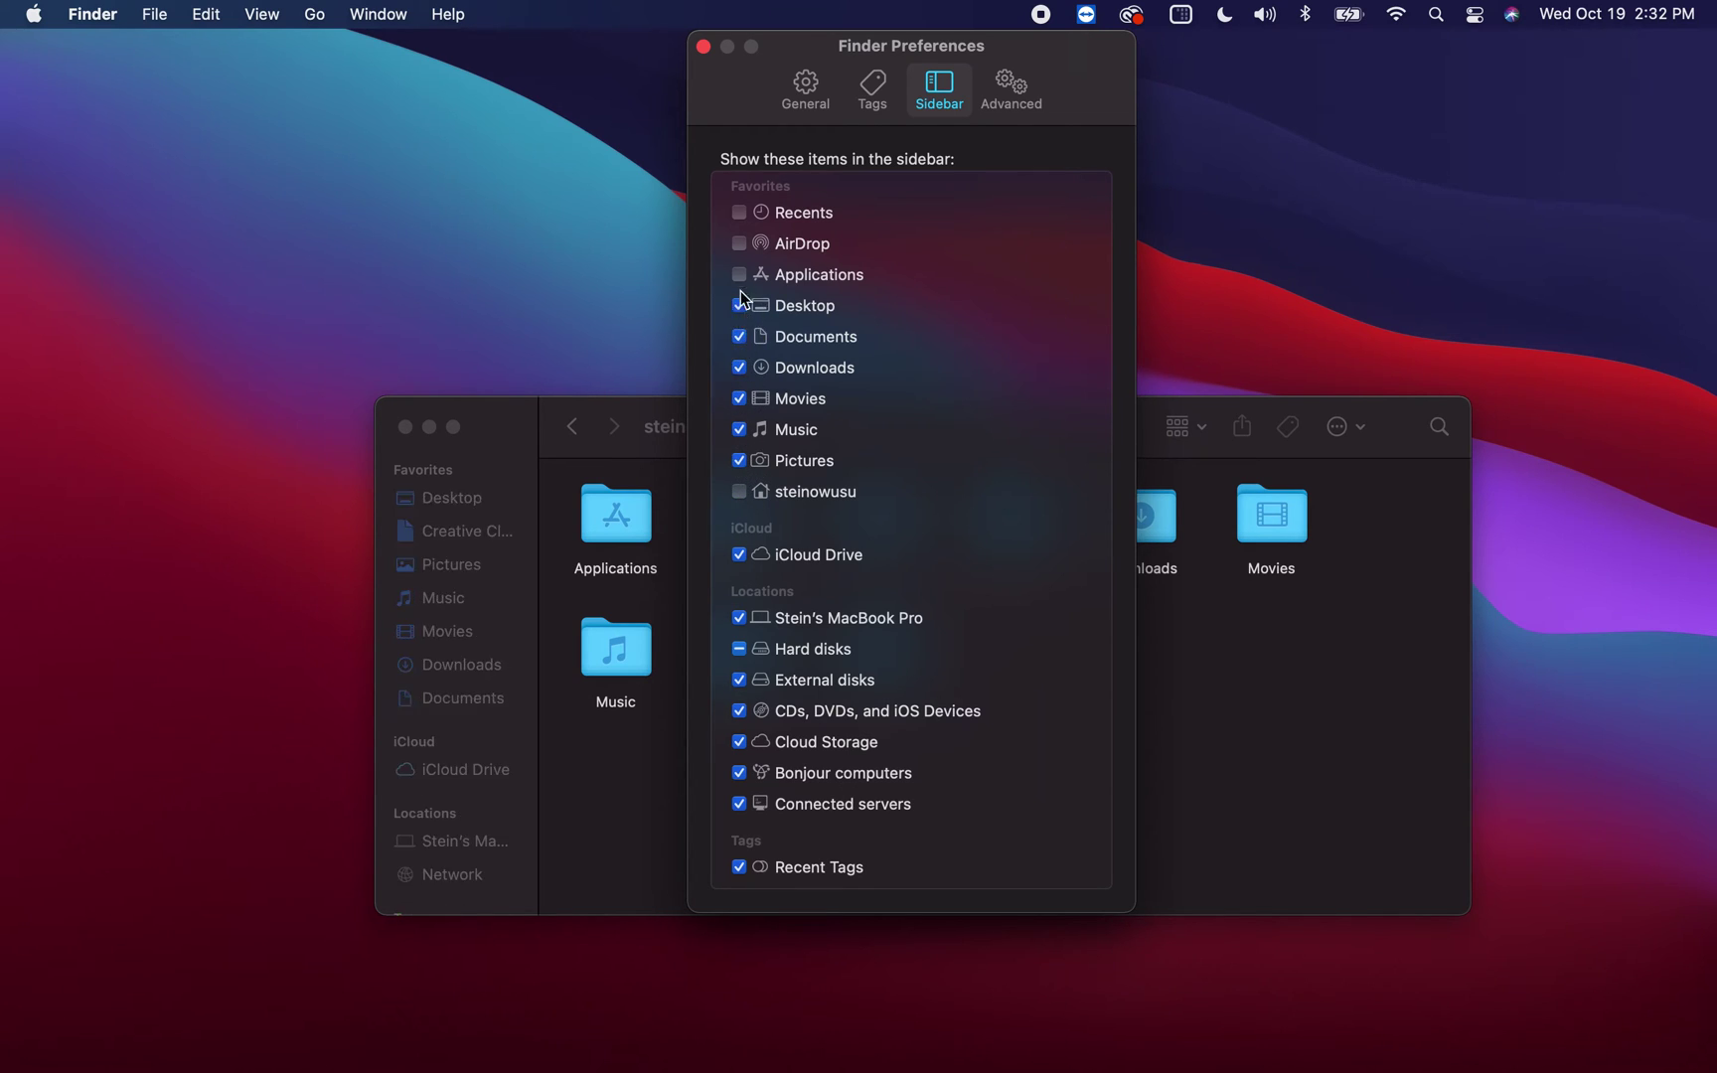
pyautogui.click(739, 274)
pyautogui.click(739, 244)
pyautogui.click(739, 212)
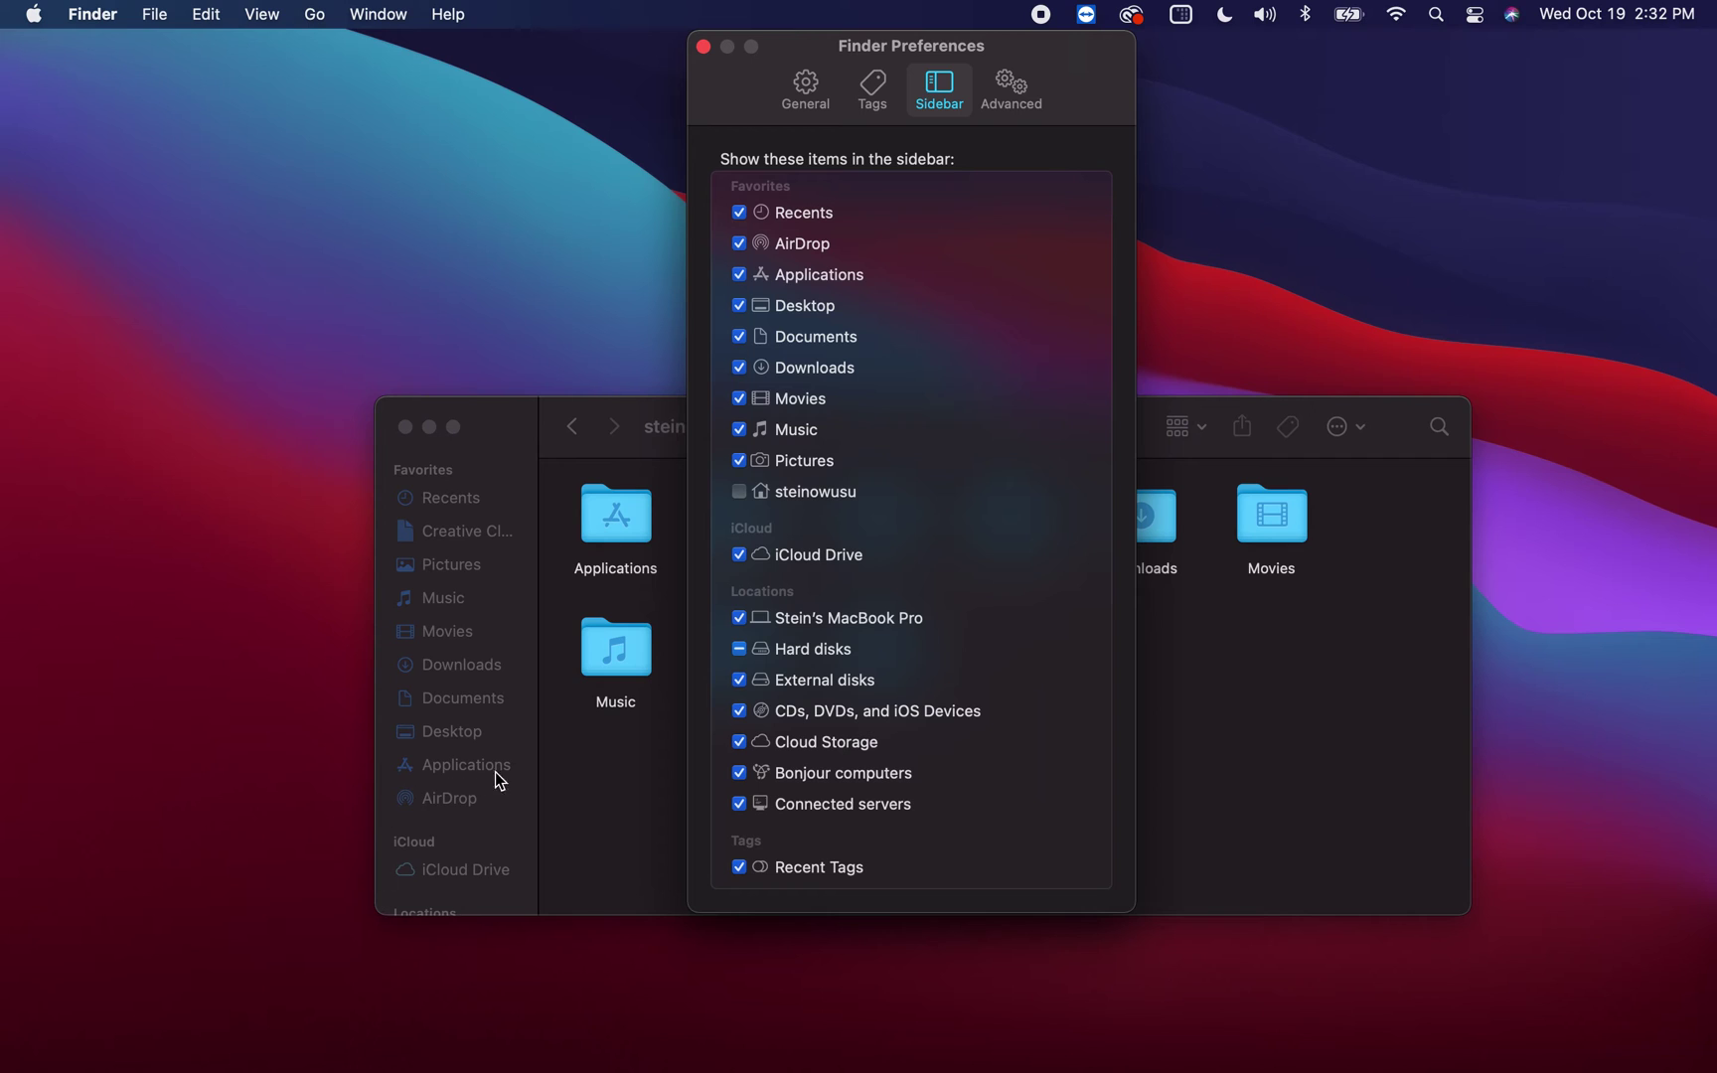
# - Uncheck the Mac computer under Locations and close Finder Preferences
pyautogui.scroll(-5, 517, 794)
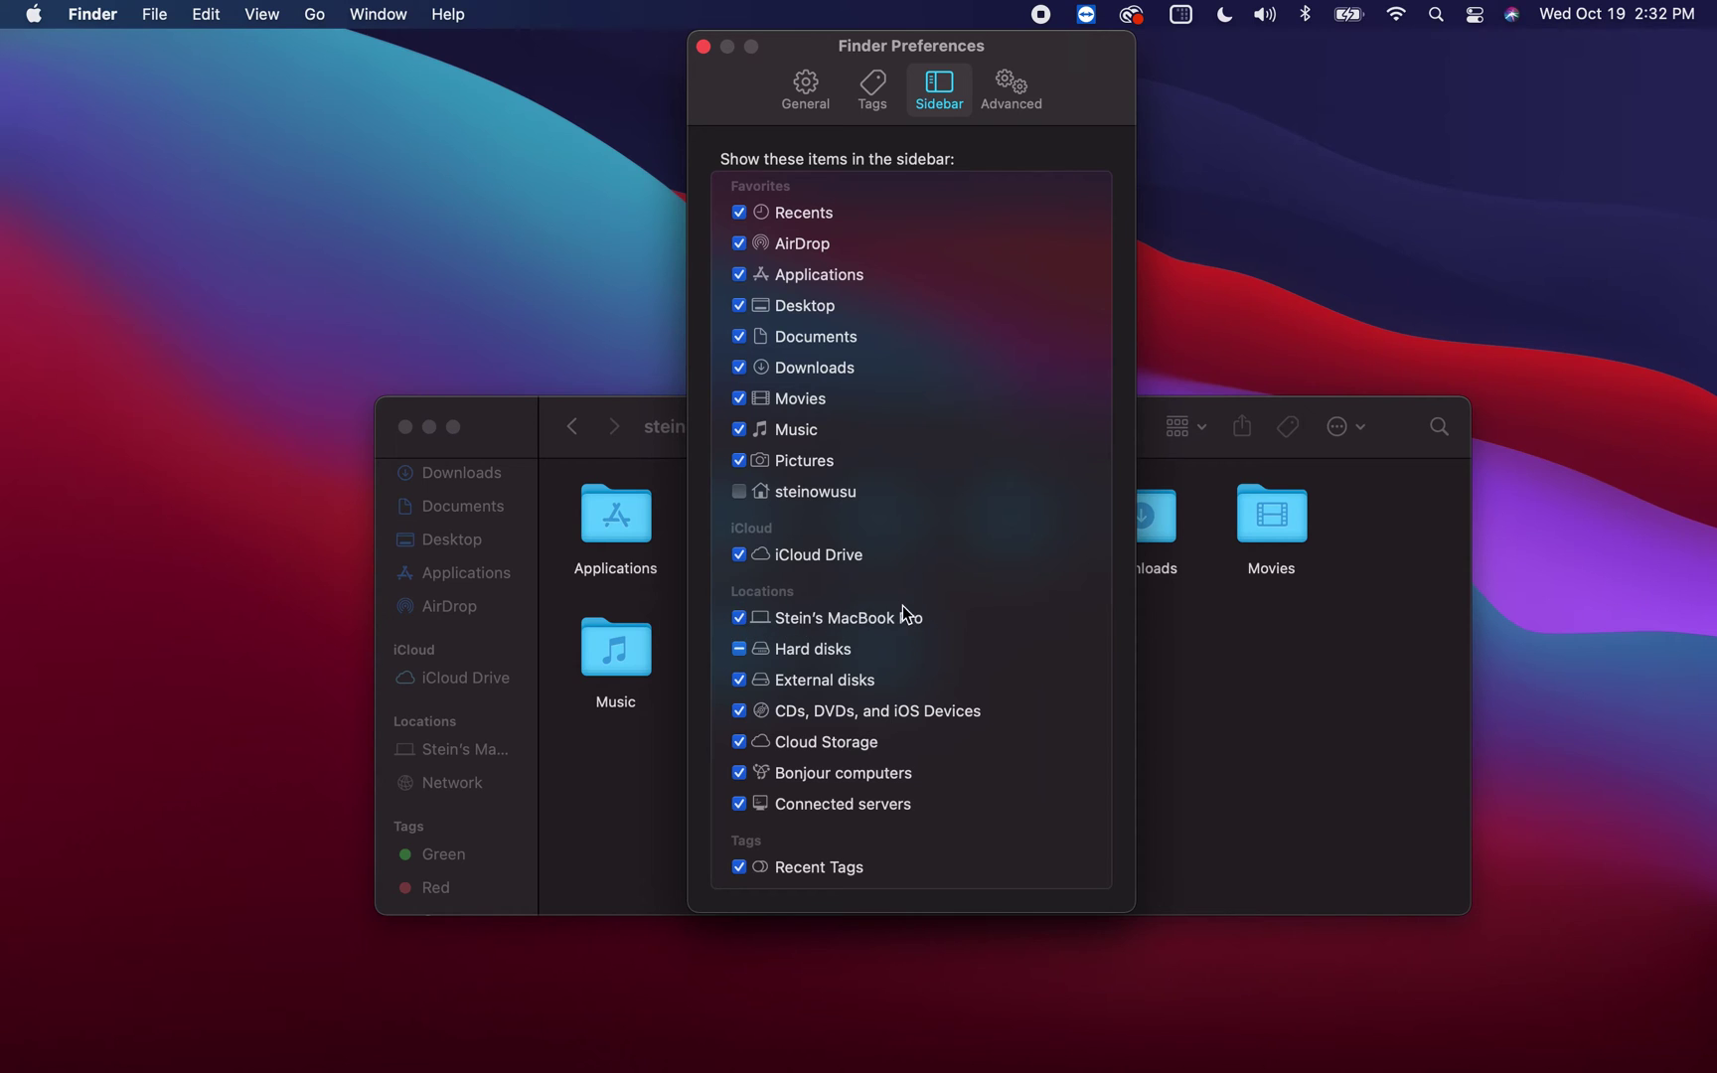
pyautogui.click(740, 618)
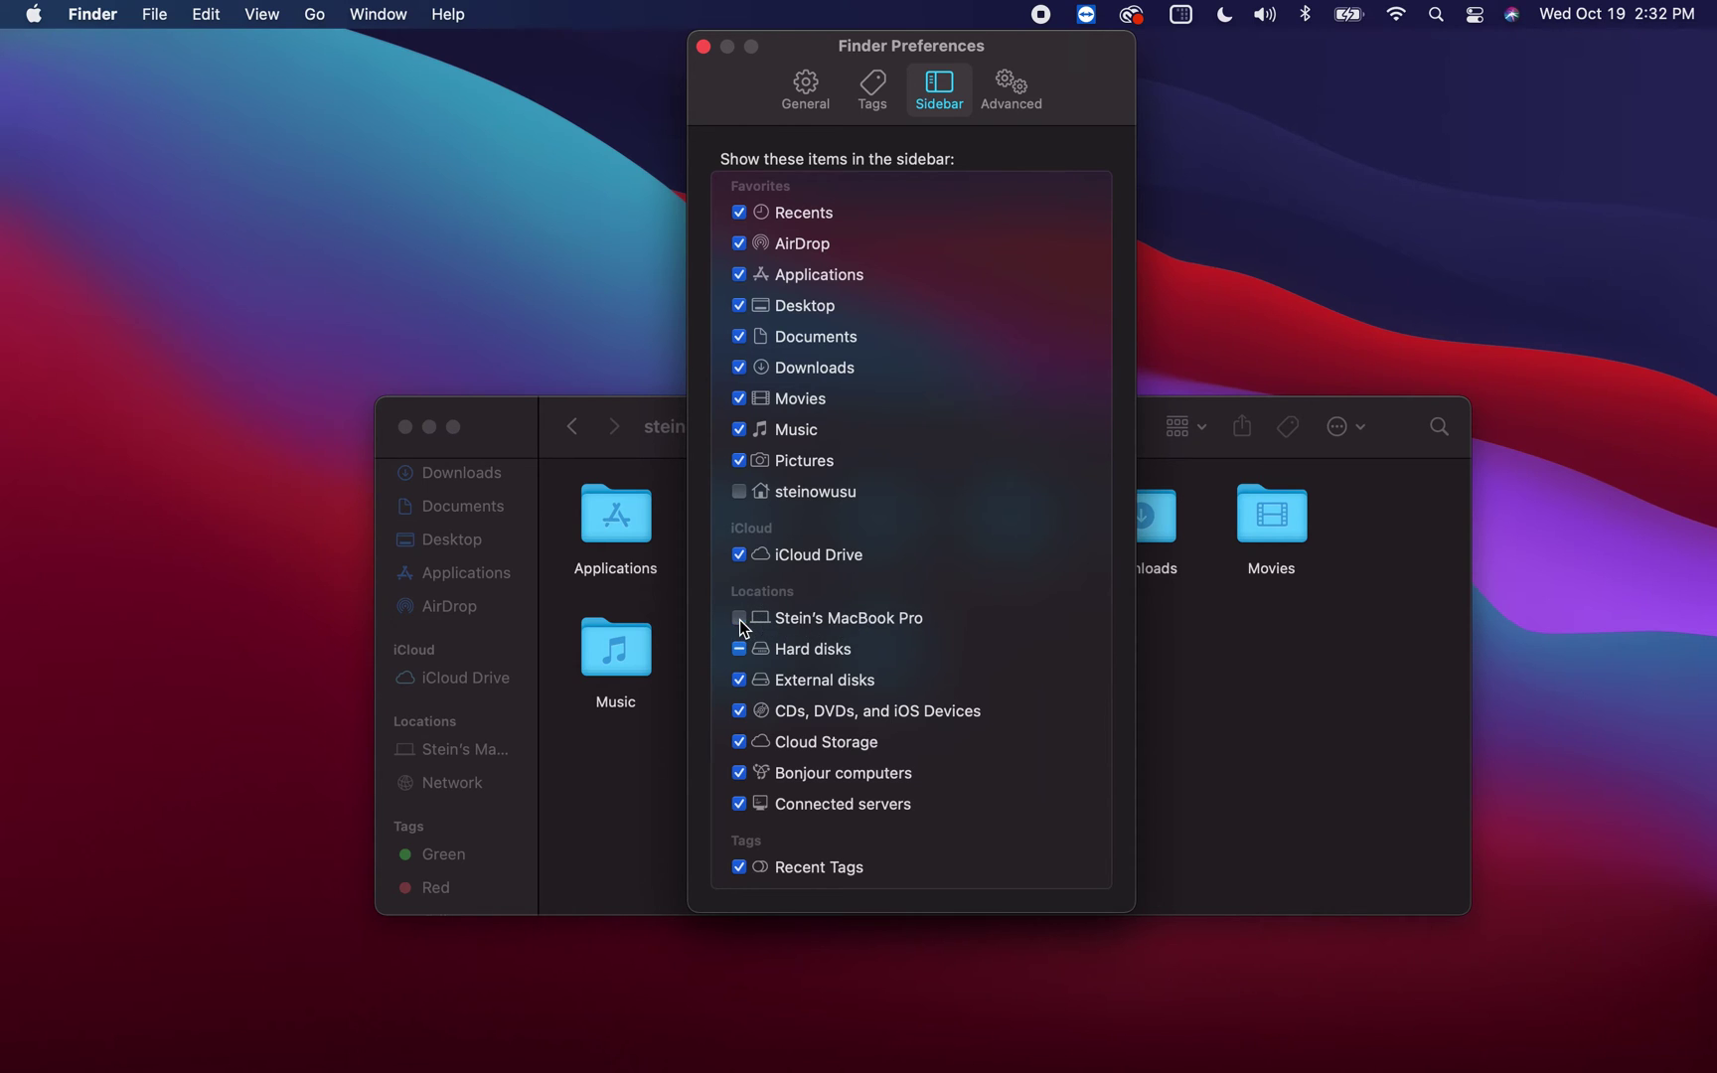
pyautogui.click(704, 46)
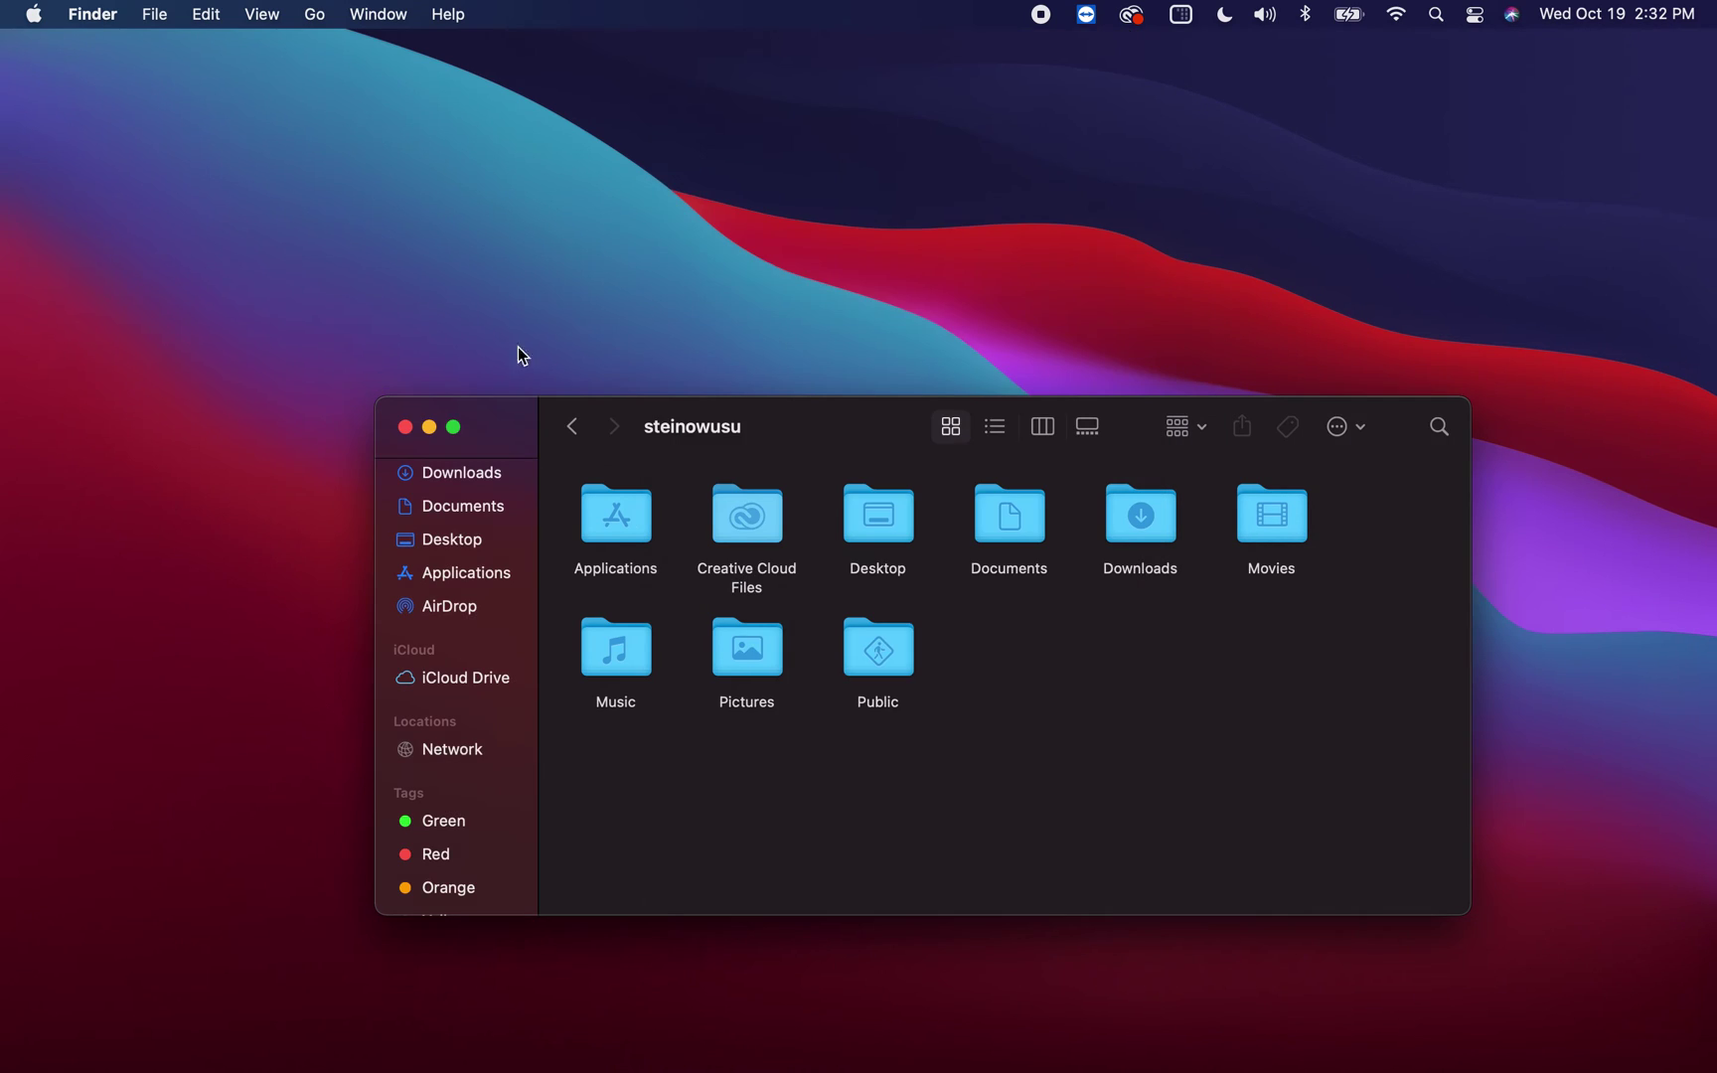
# - Close the Finder window and open a fresh one from the Dock showing AirDrop
pyautogui.click(404, 427)
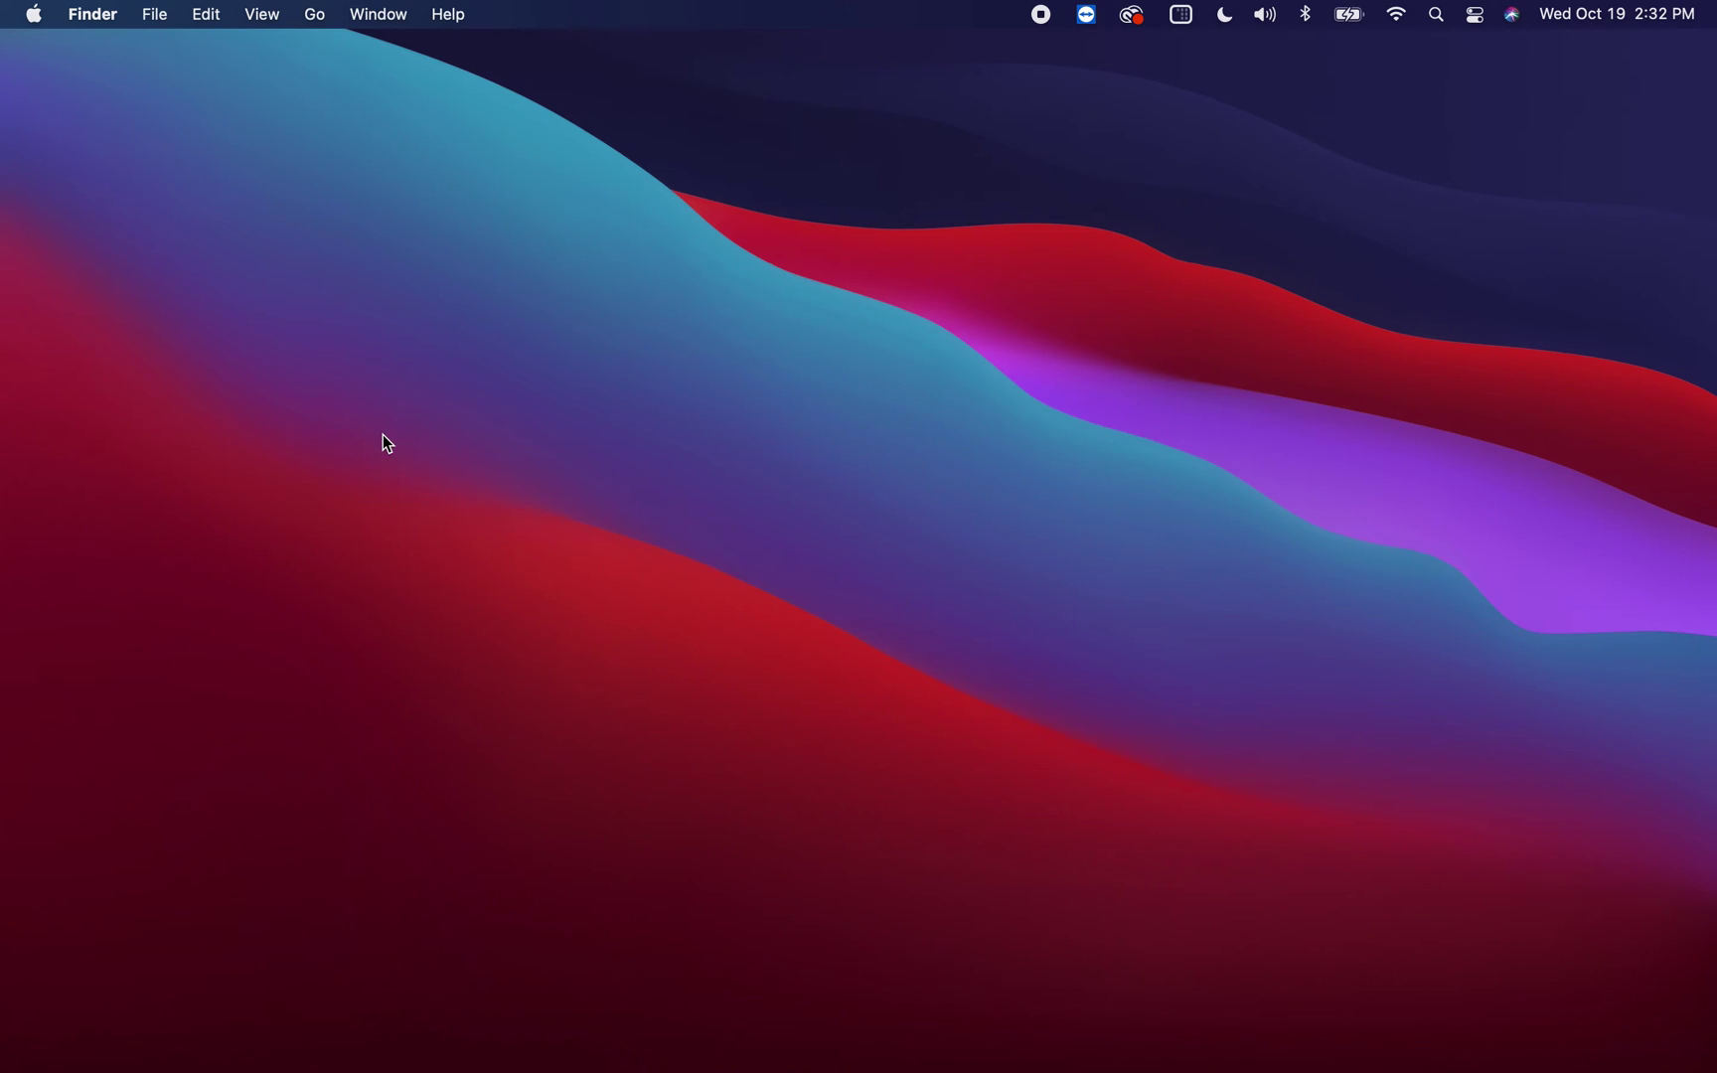
pyautogui.moveTo(87, 1059)
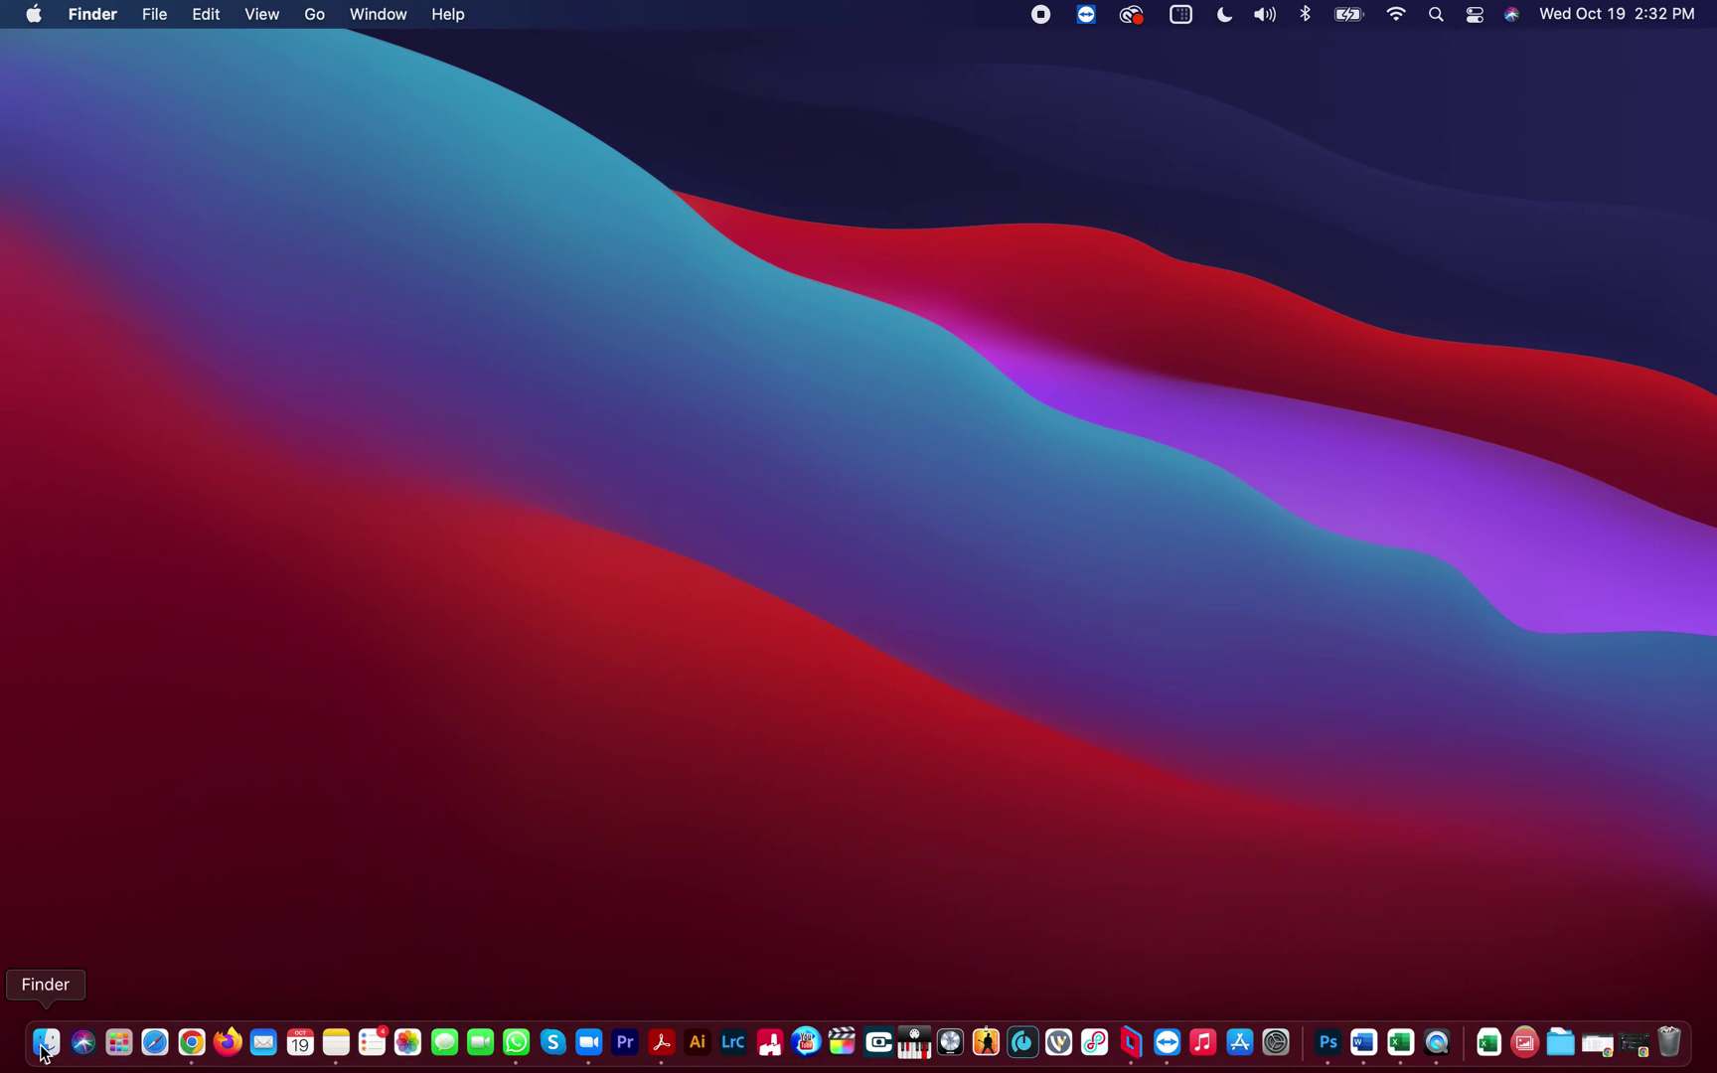
pyautogui.click(44, 1043)
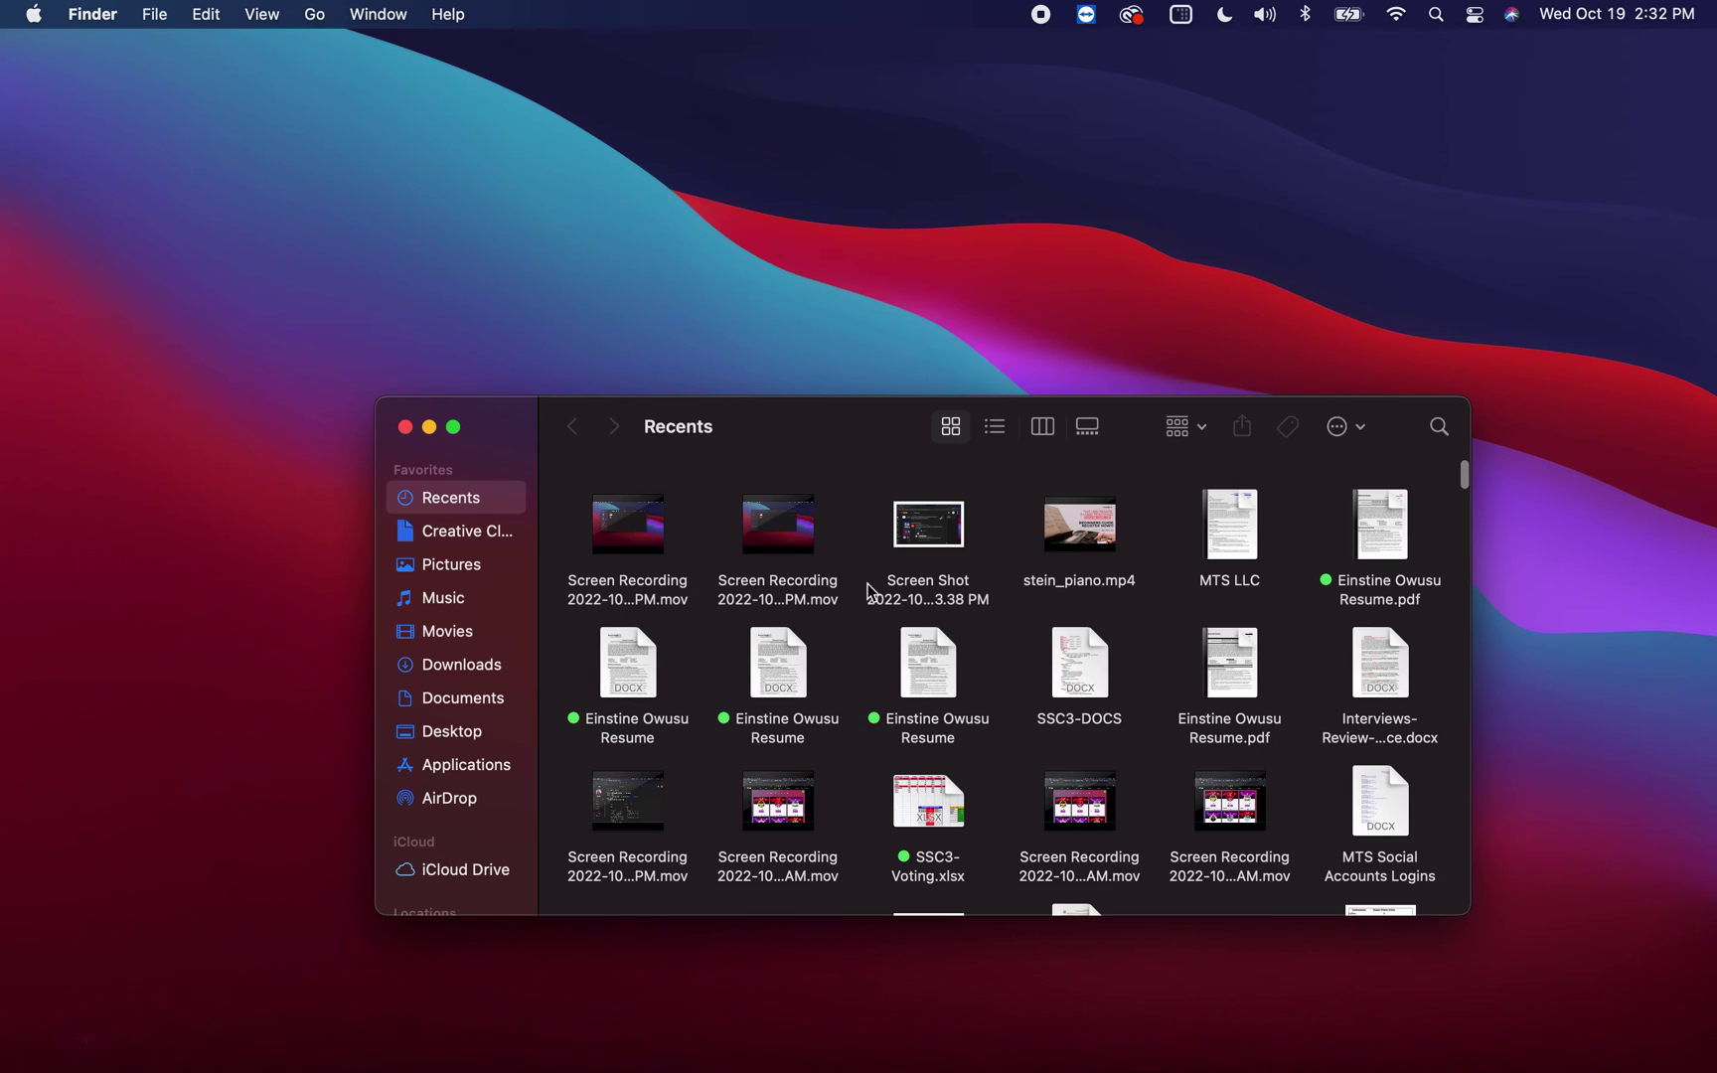
pyautogui.click(455, 801)
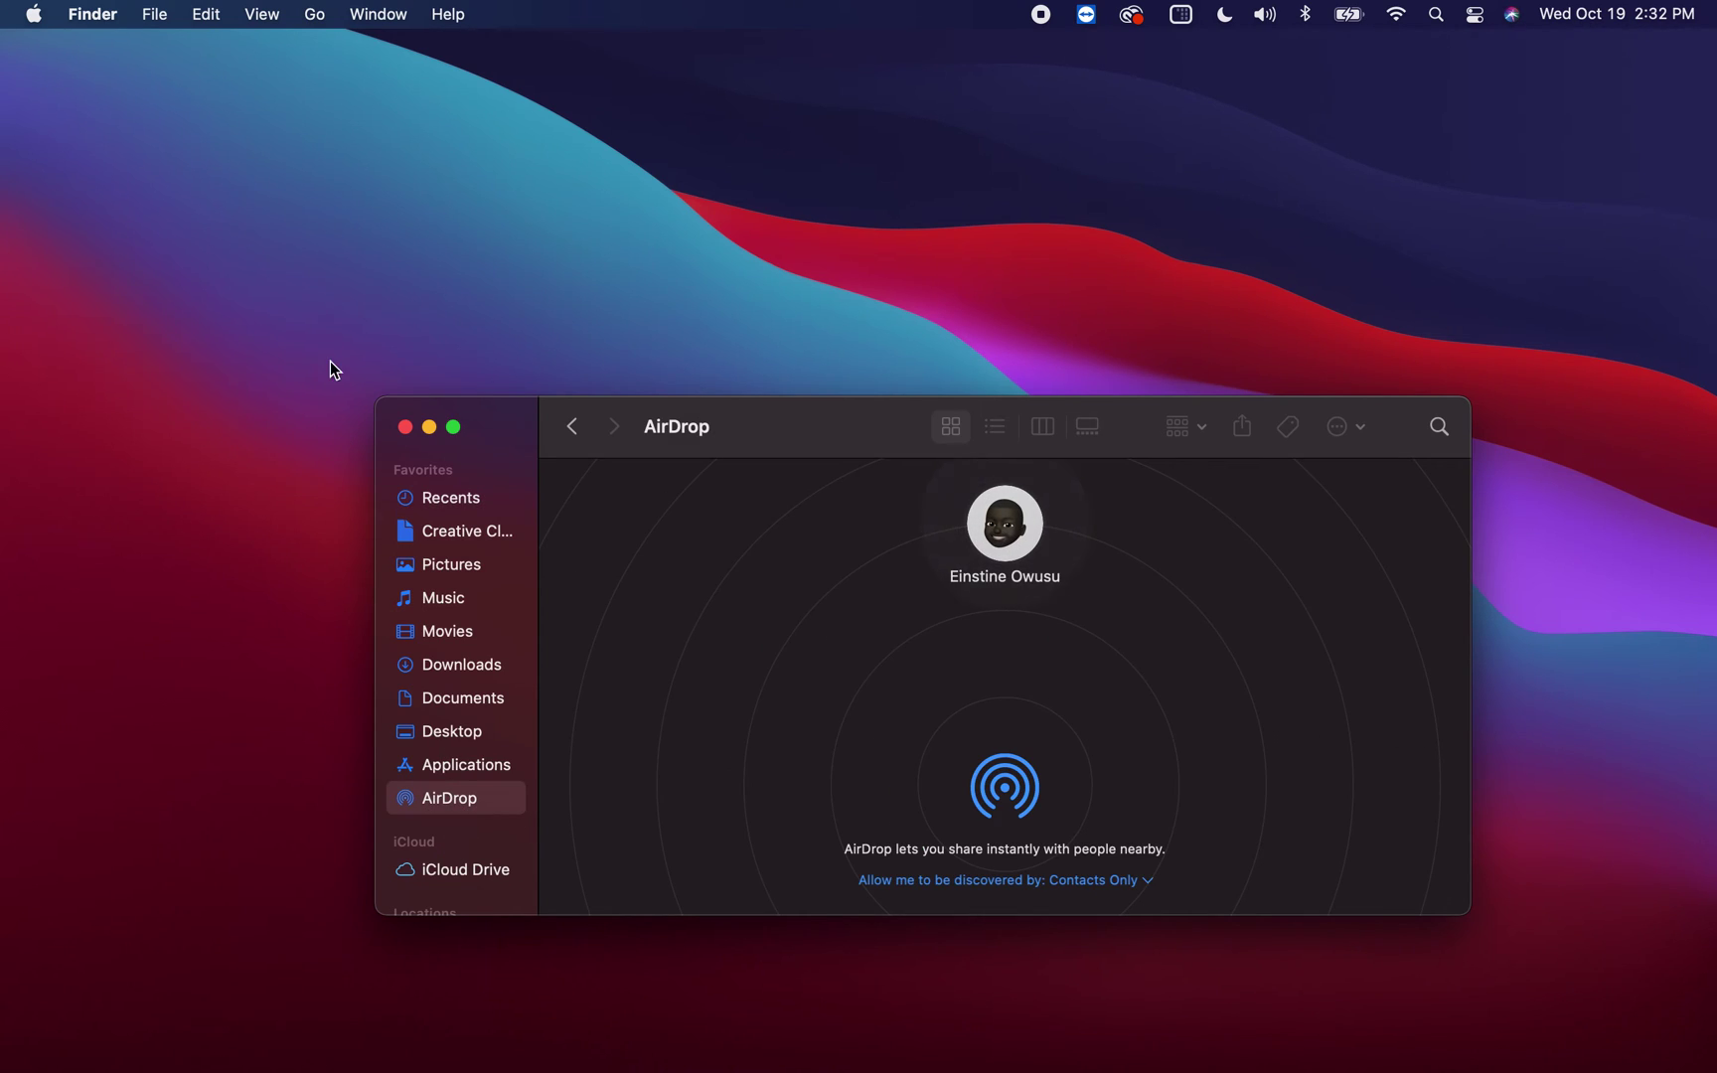
pyautogui.click(99, 16)
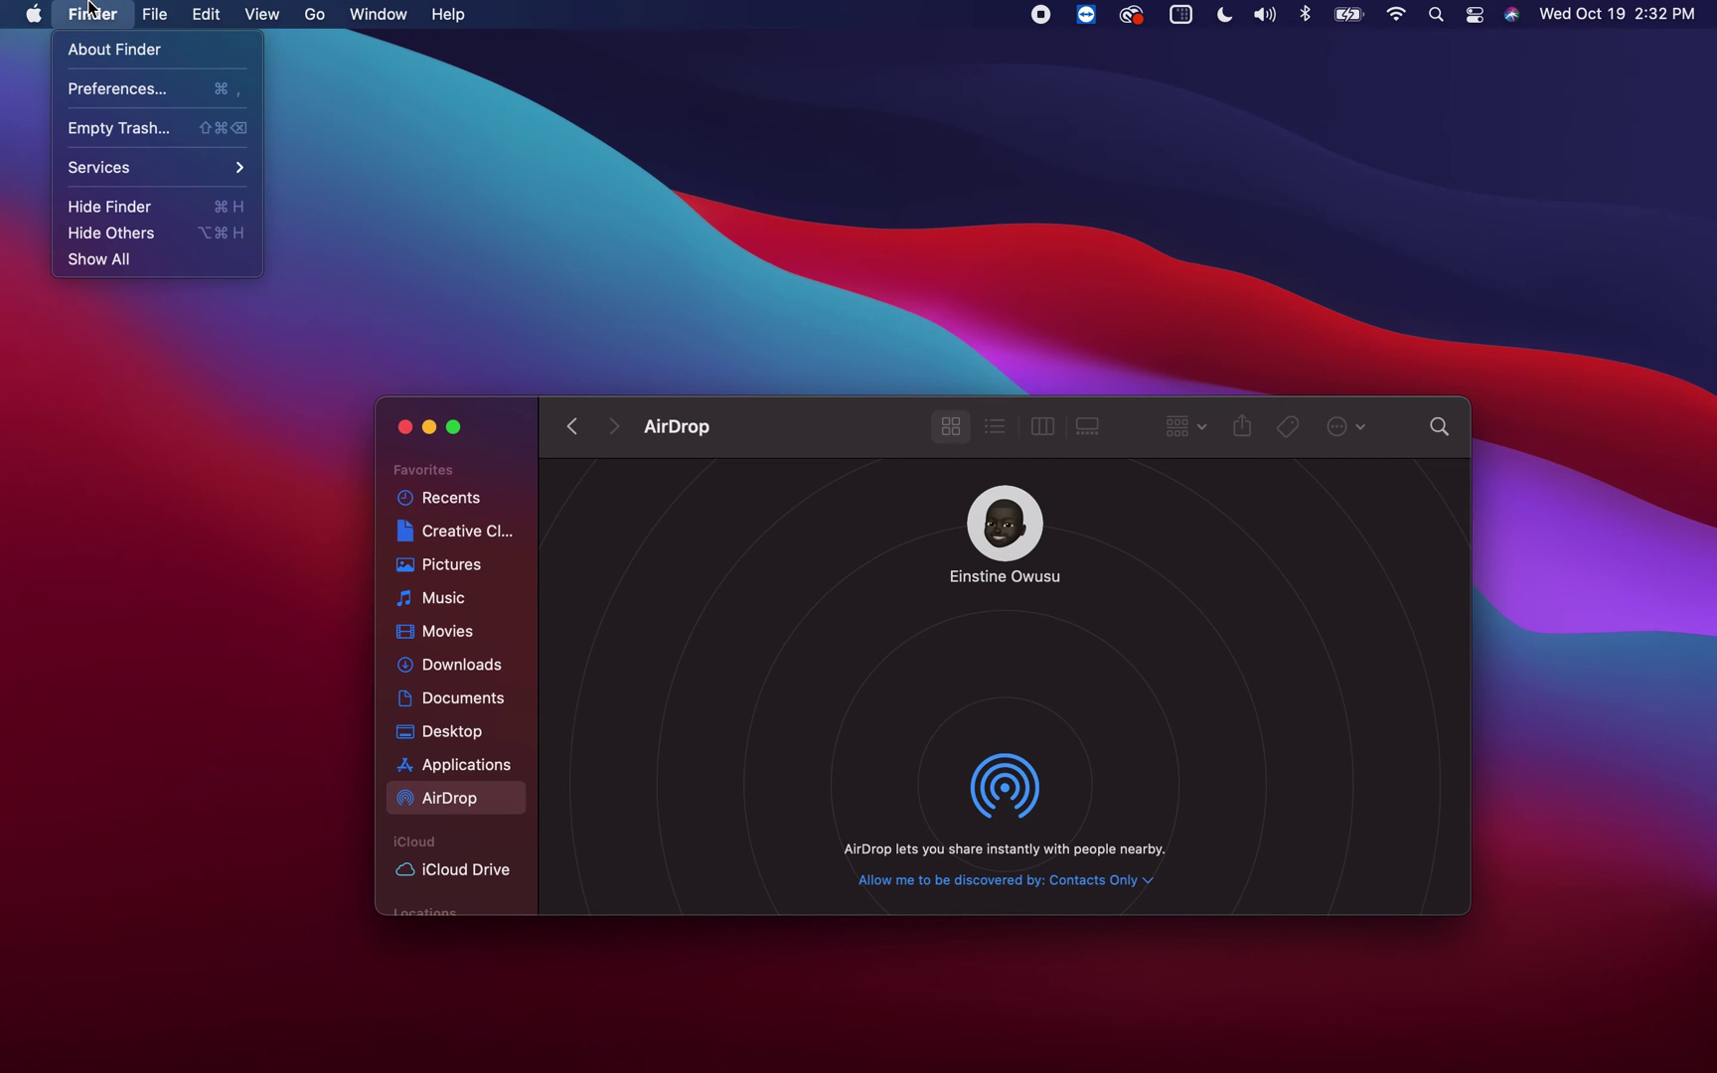
# - Open Finder Preferences, view General, then return to the Sidebar tab
pyautogui.click(108, 91)
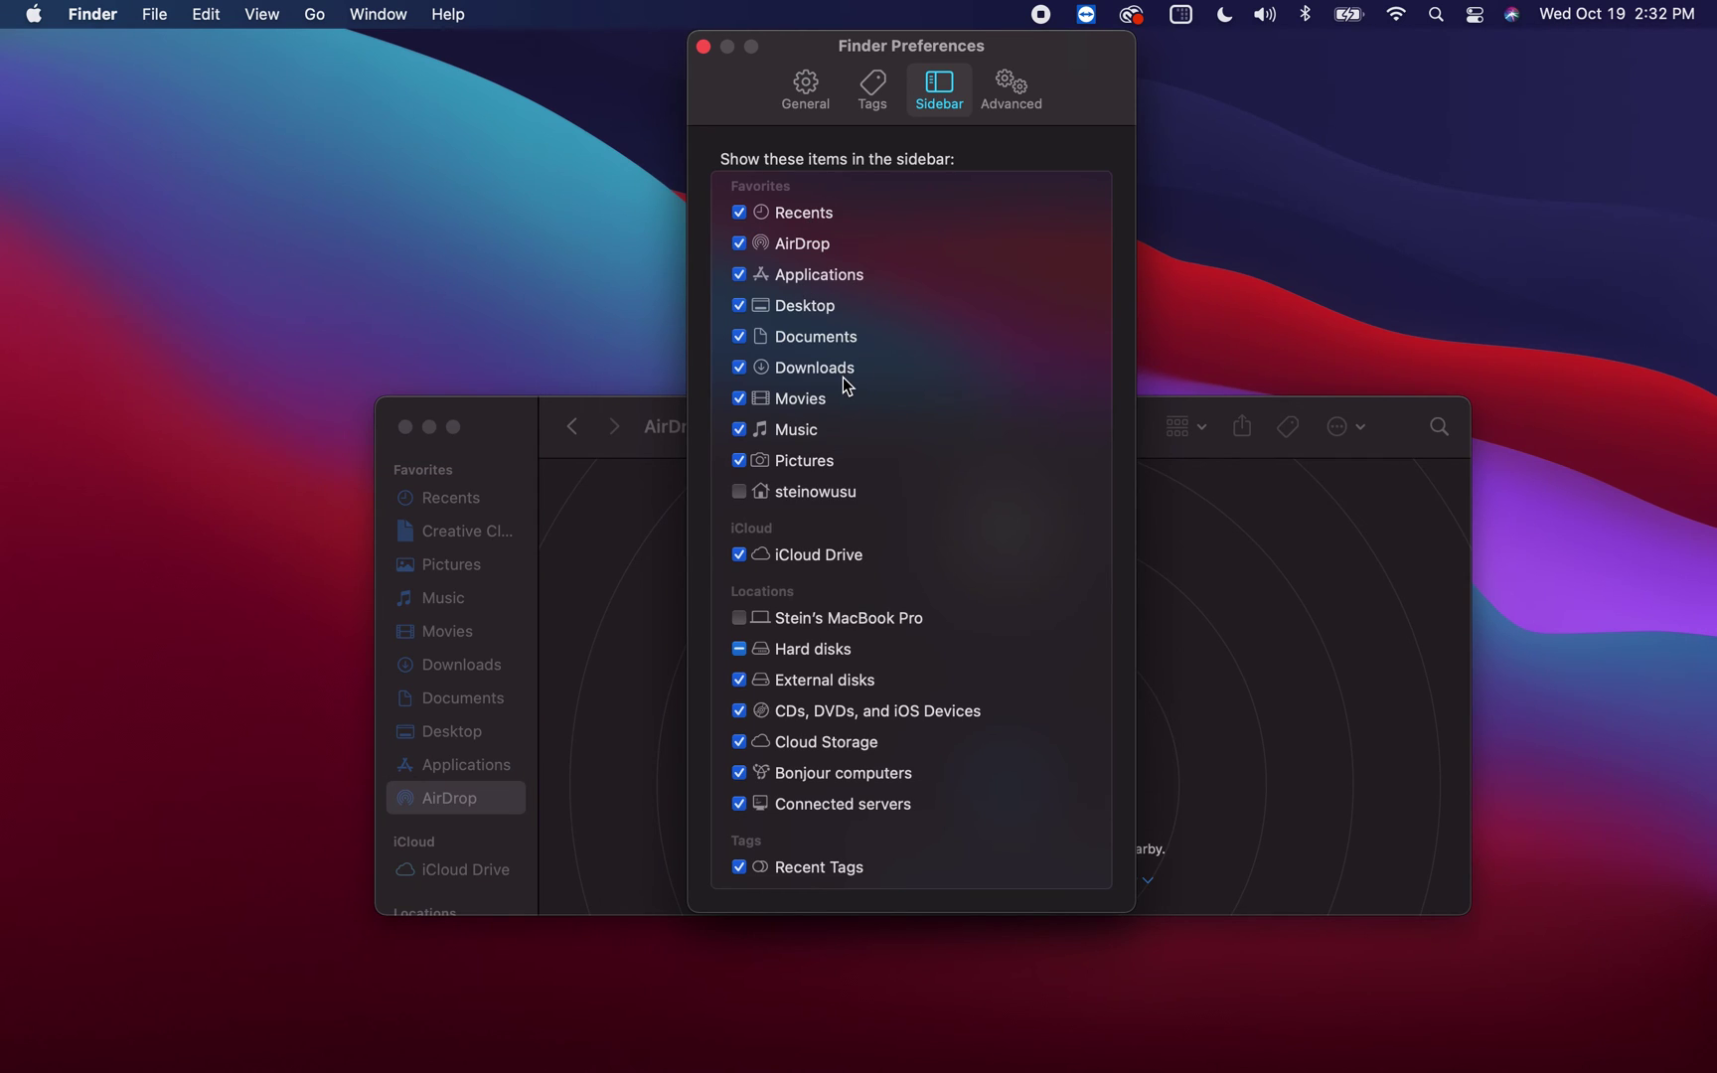
pyautogui.click(805, 88)
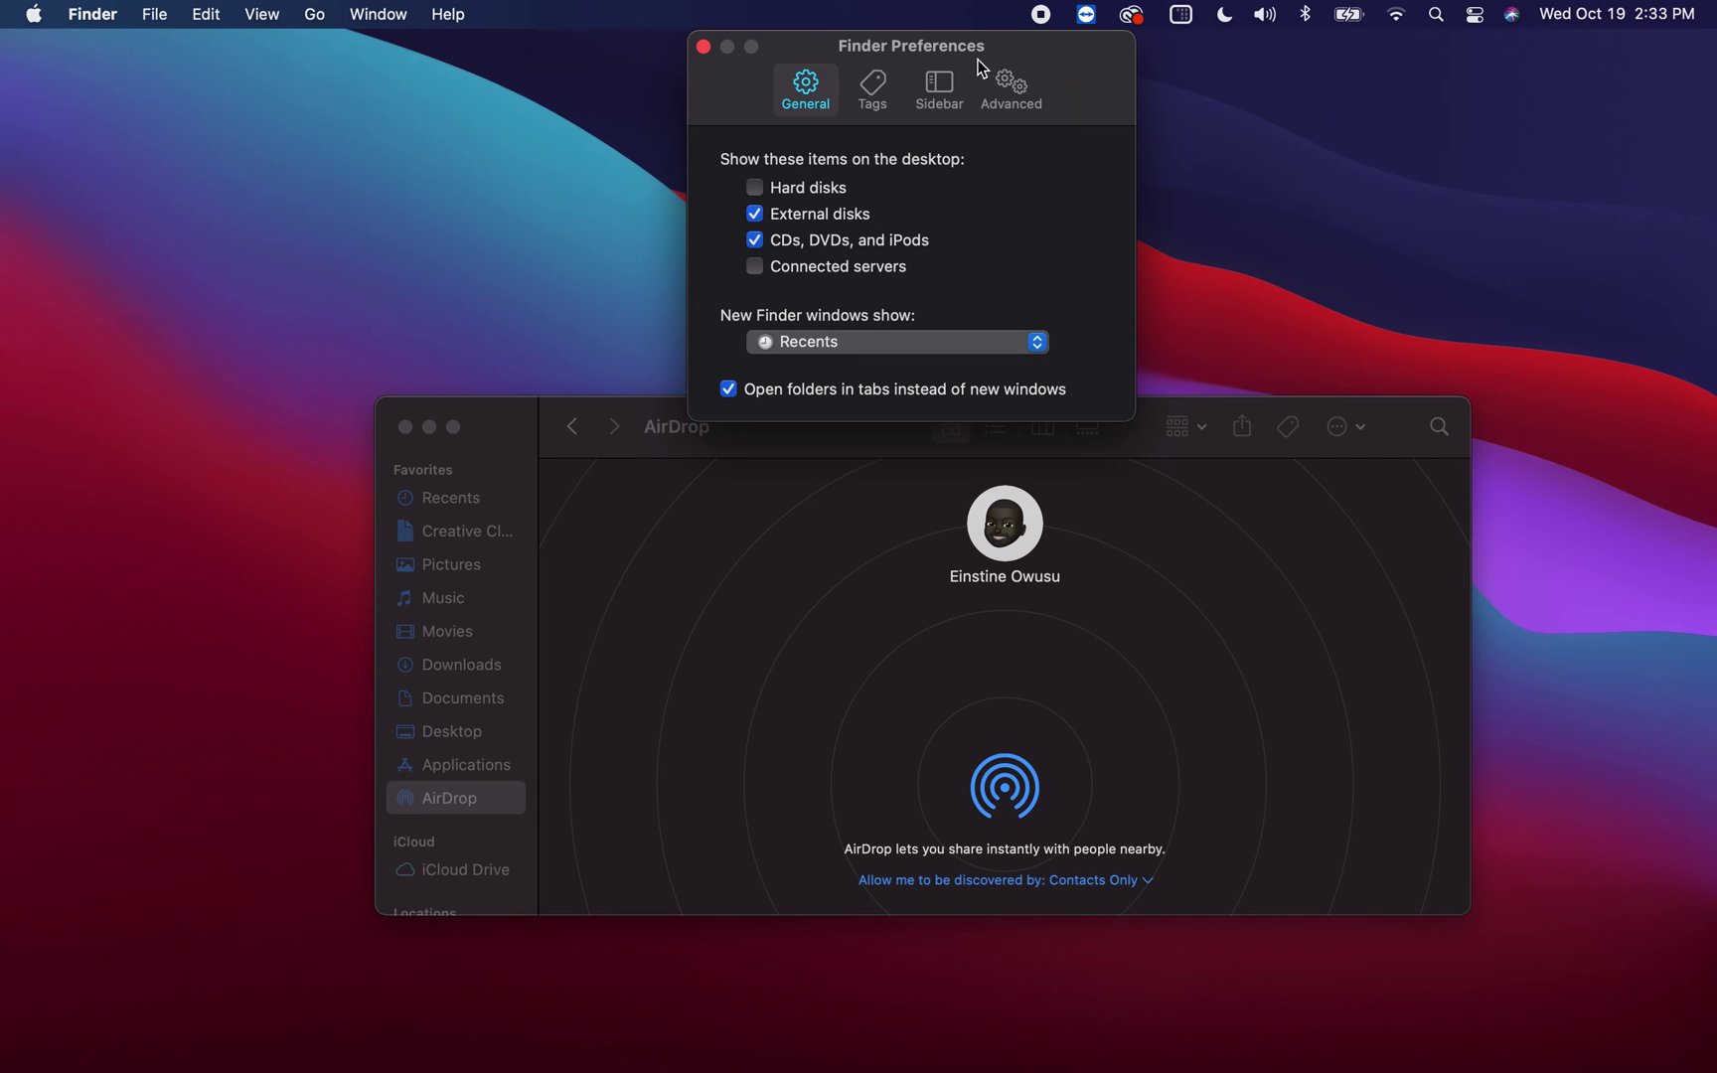
pyautogui.click(950, 83)
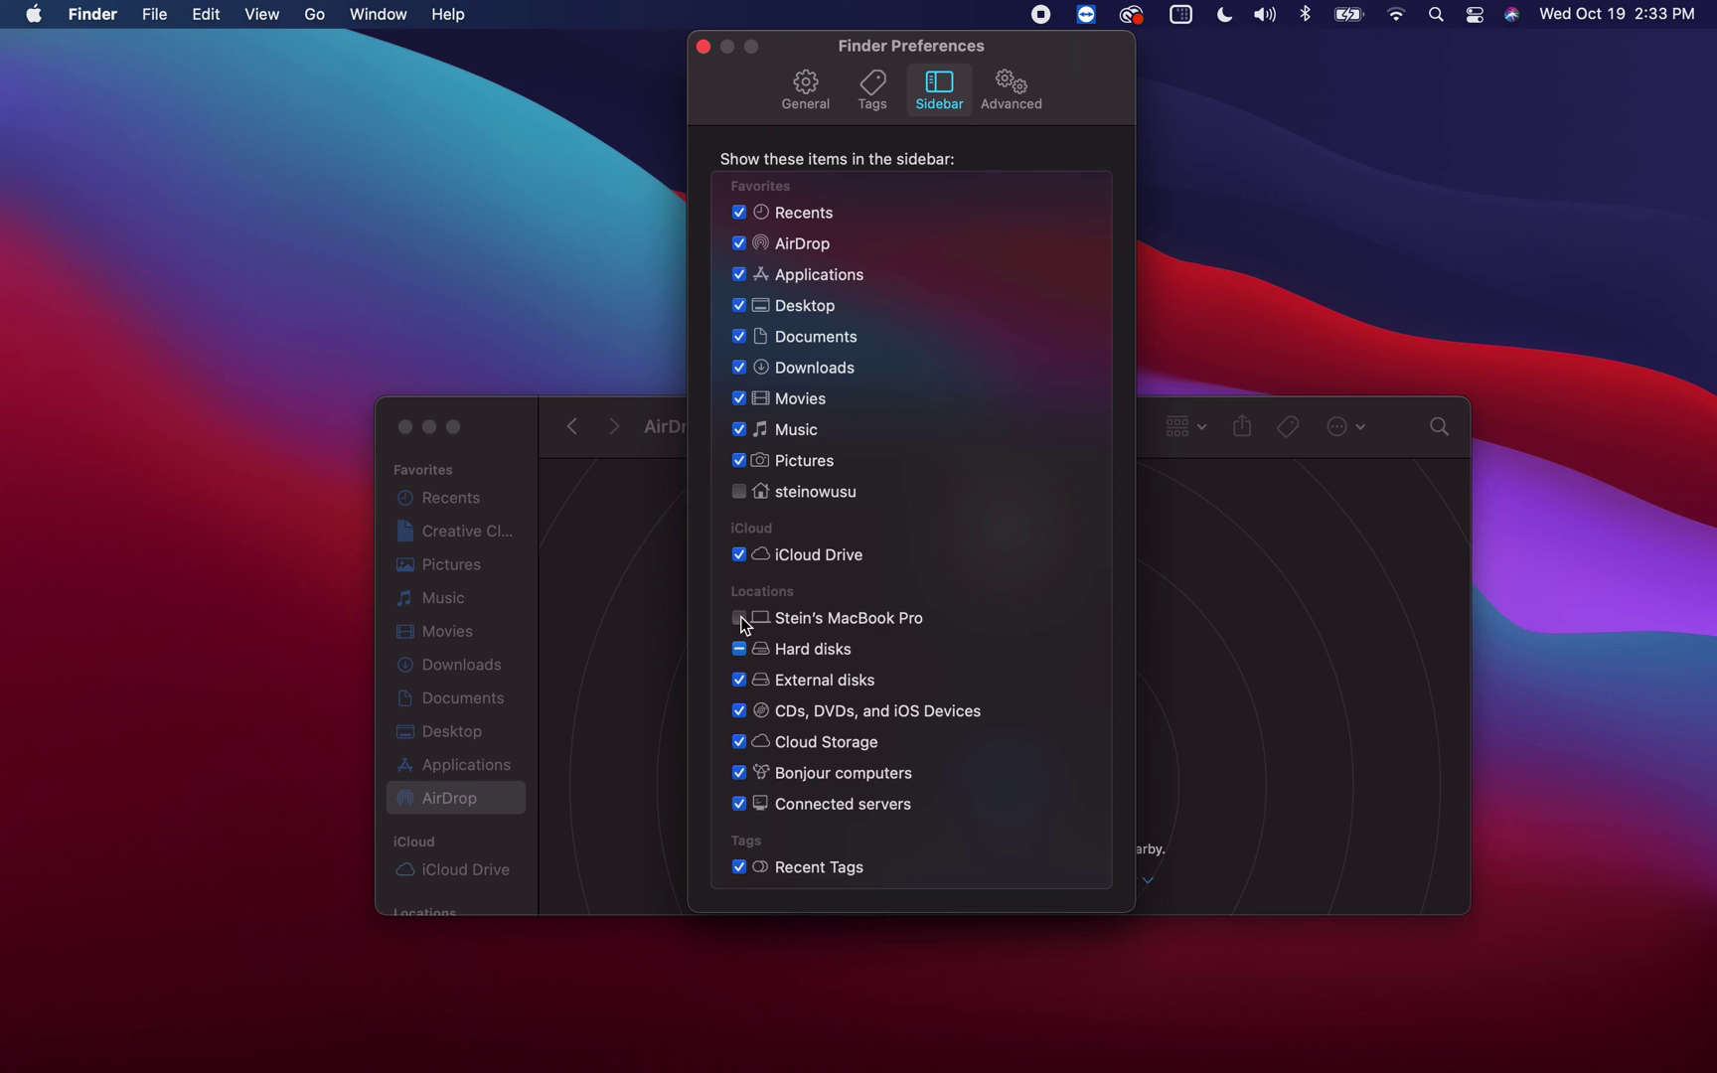
# - Check the Mac computer under Locations in the Sidebar preferences
pyautogui.scroll(-5, 468, 703)
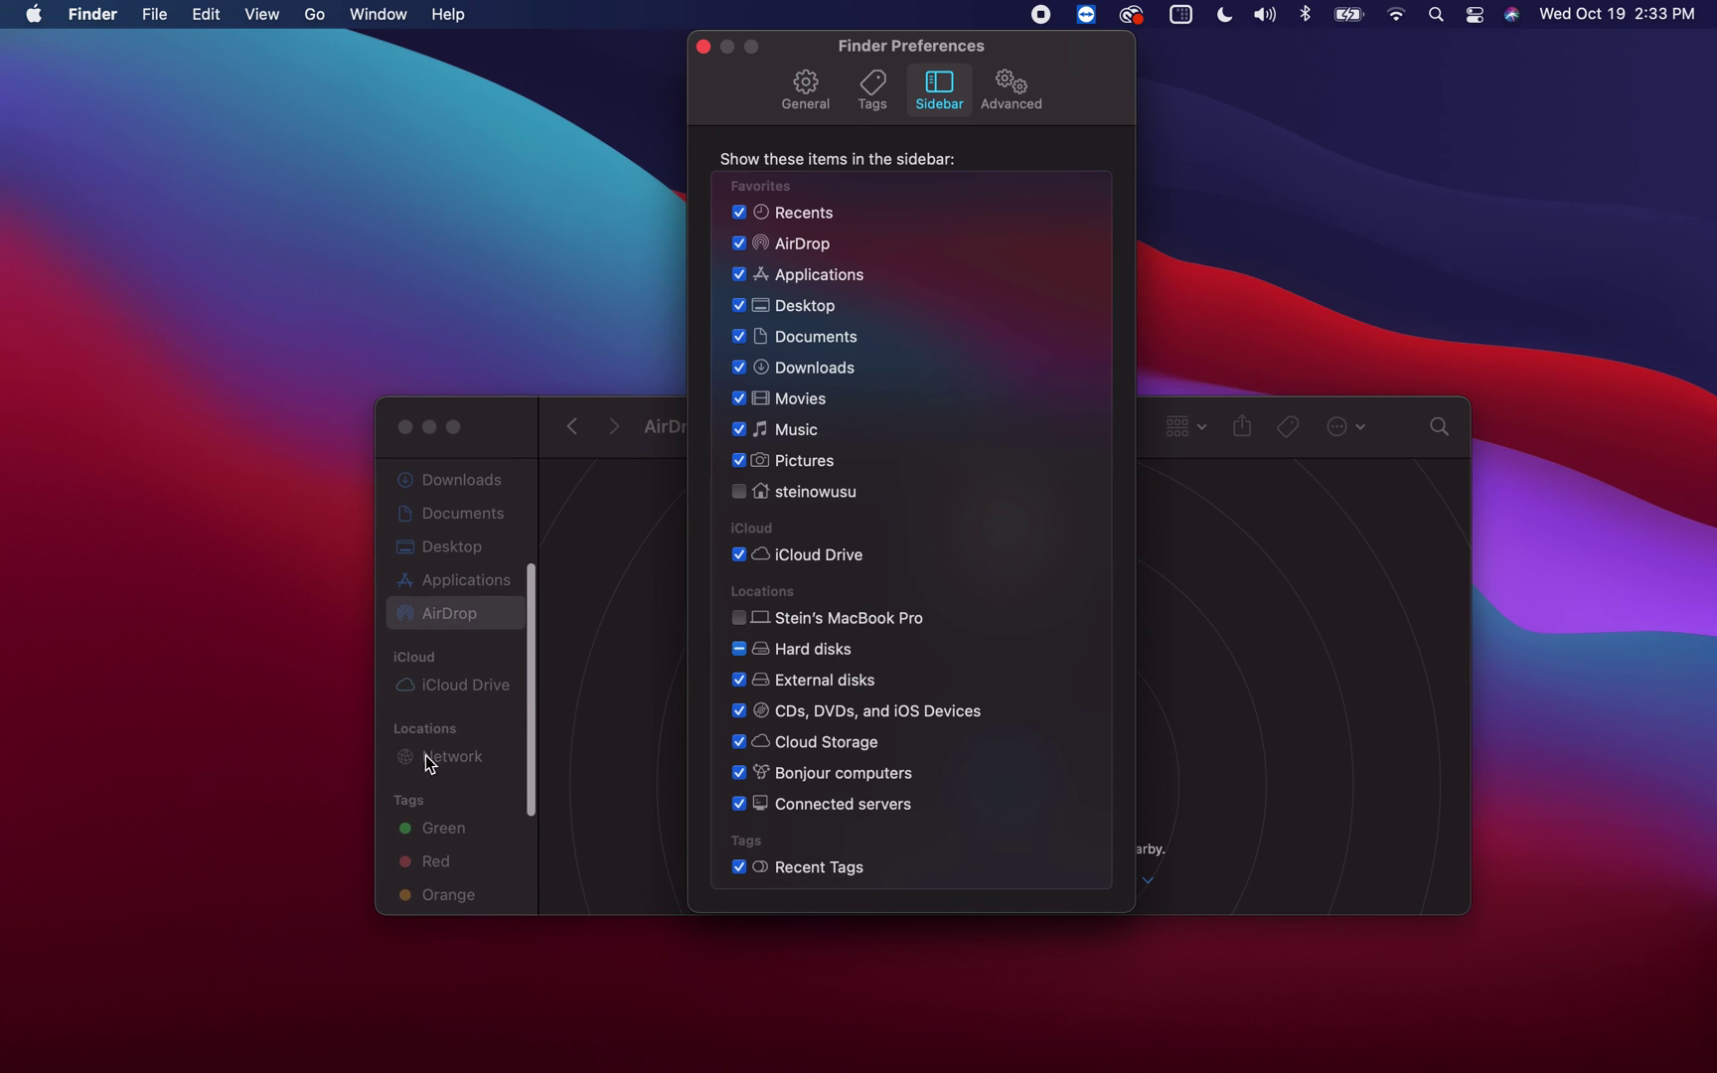
pyautogui.click(739, 618)
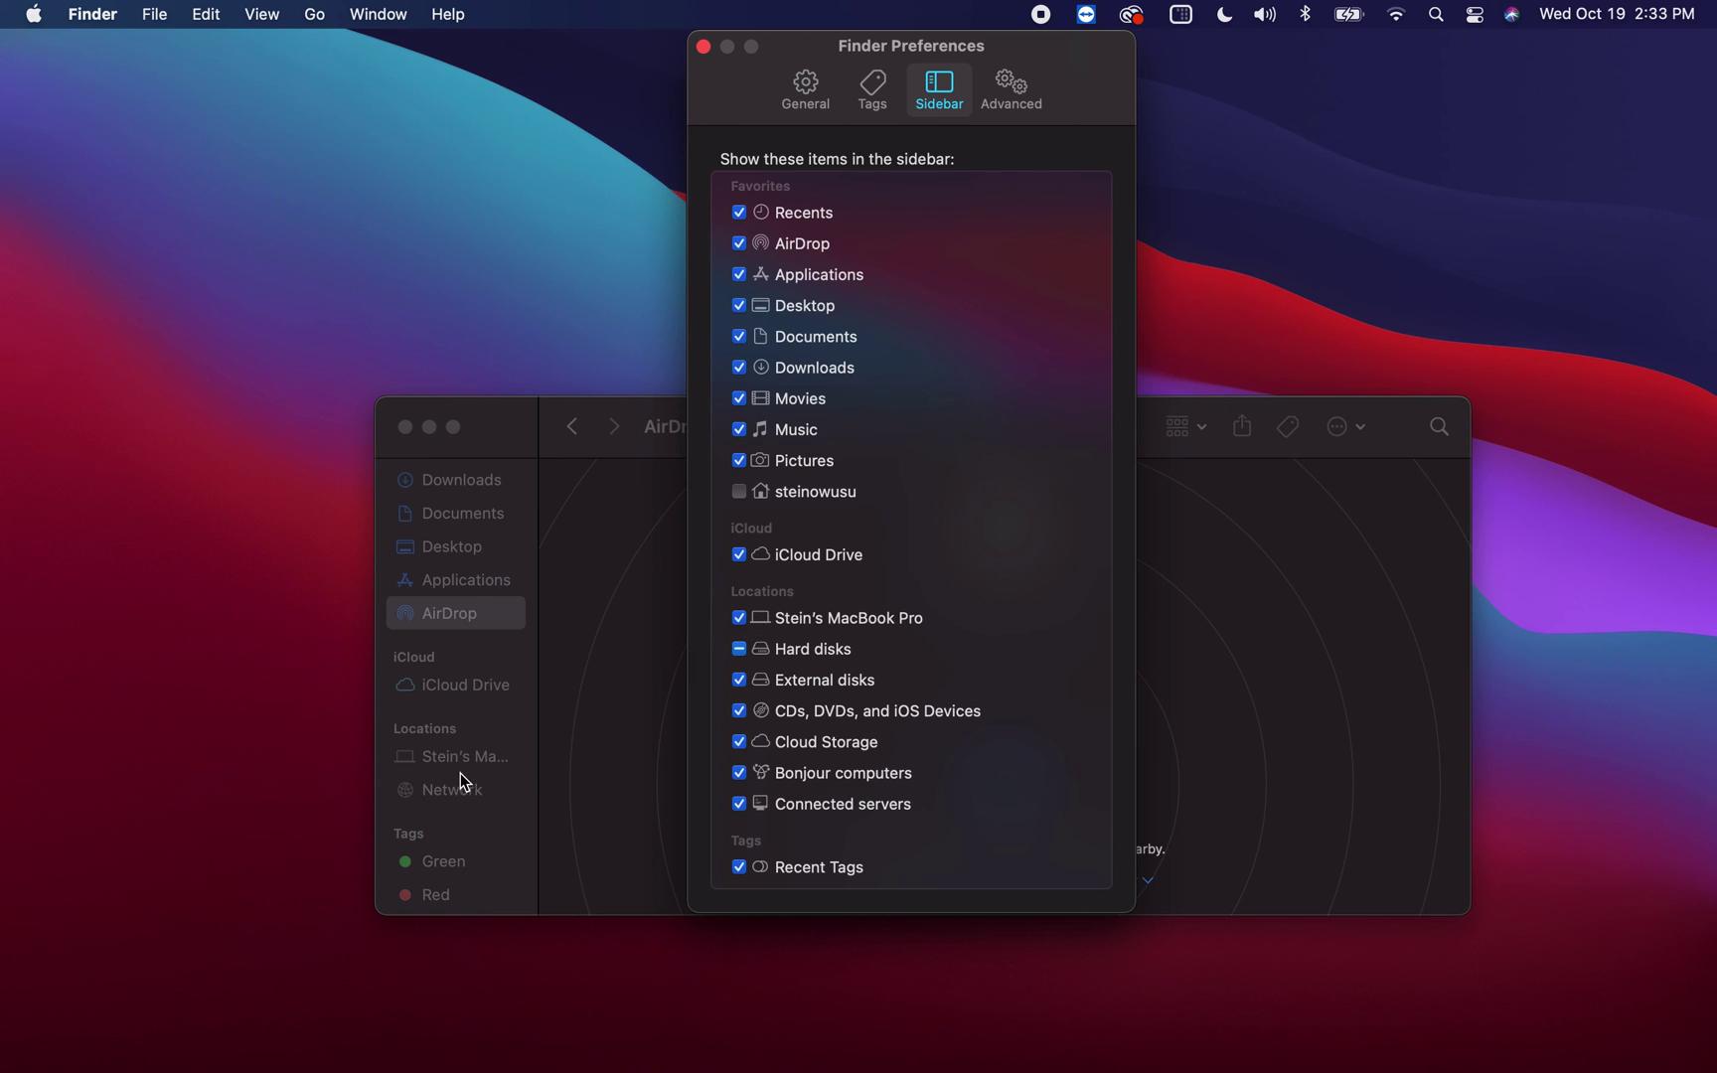
pyautogui.click(740, 618)
pyautogui.click(737, 618)
# - Open the computer from the Finder sidebar, open MACINTOSH HD, then go back
pyautogui.click(613, 736)
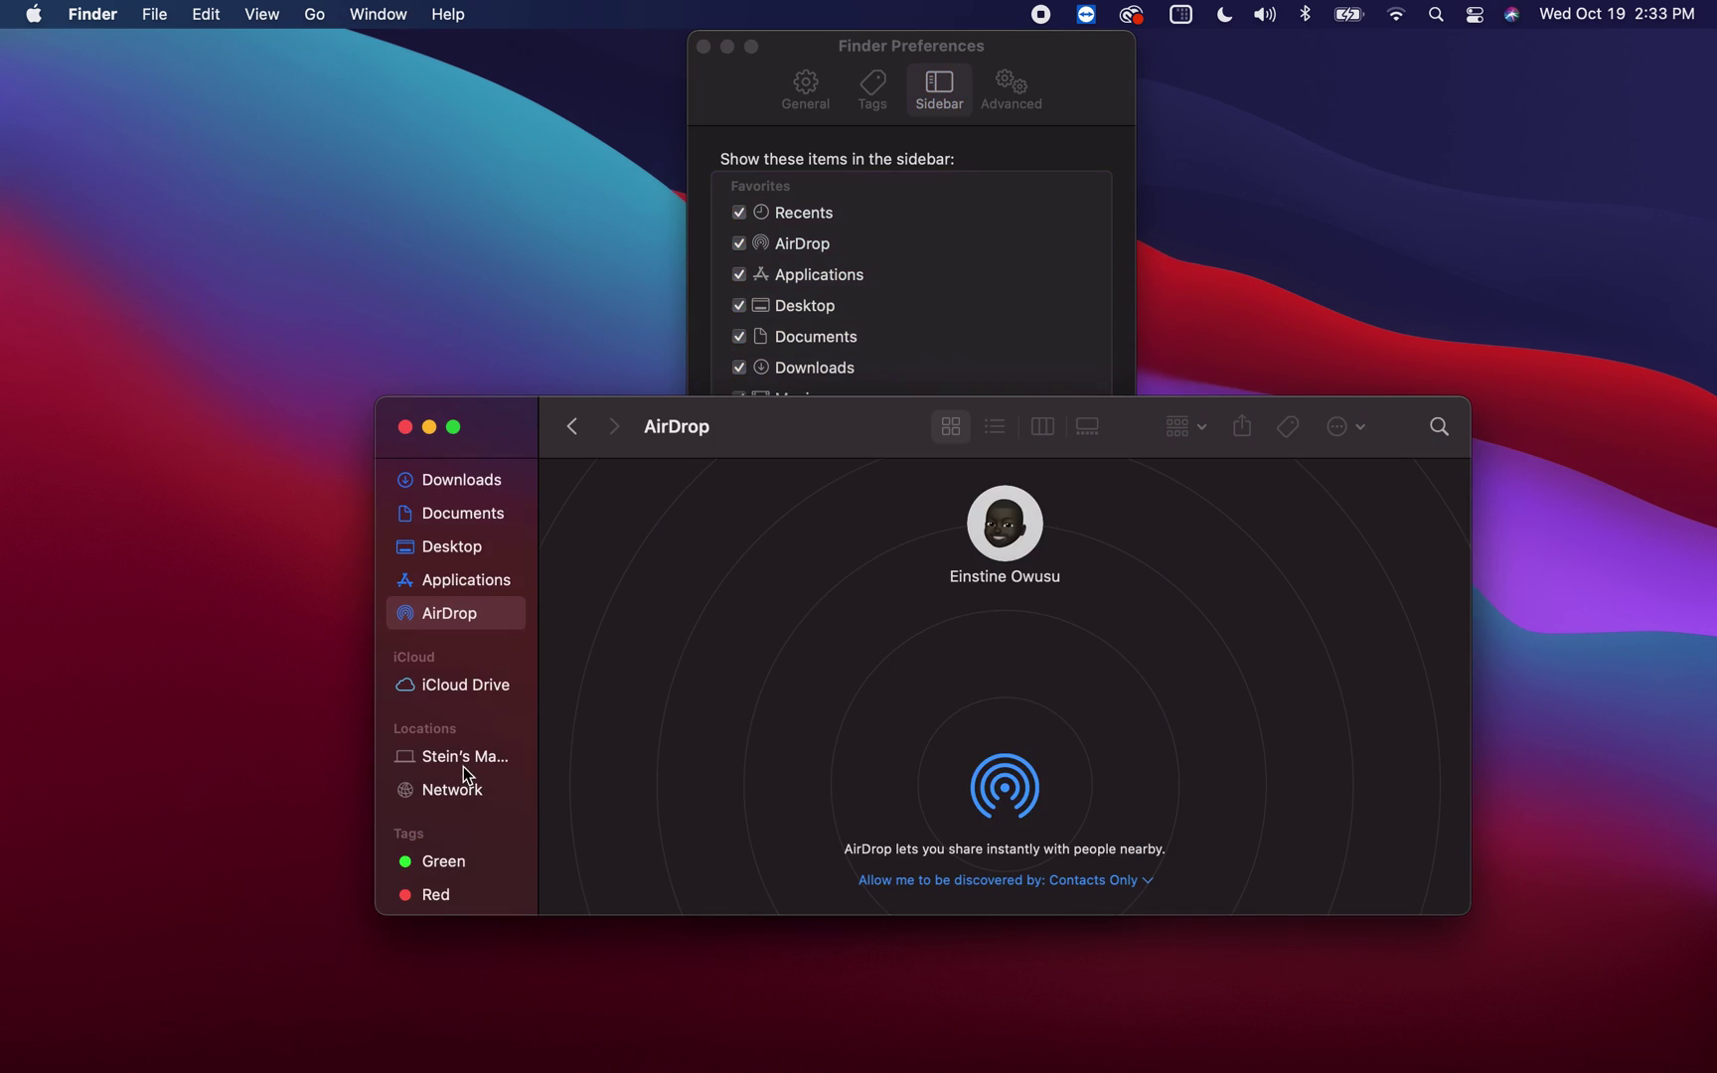
pyautogui.click(464, 759)
pyautogui.click(616, 542)
pyautogui.doubleClick(616, 541)
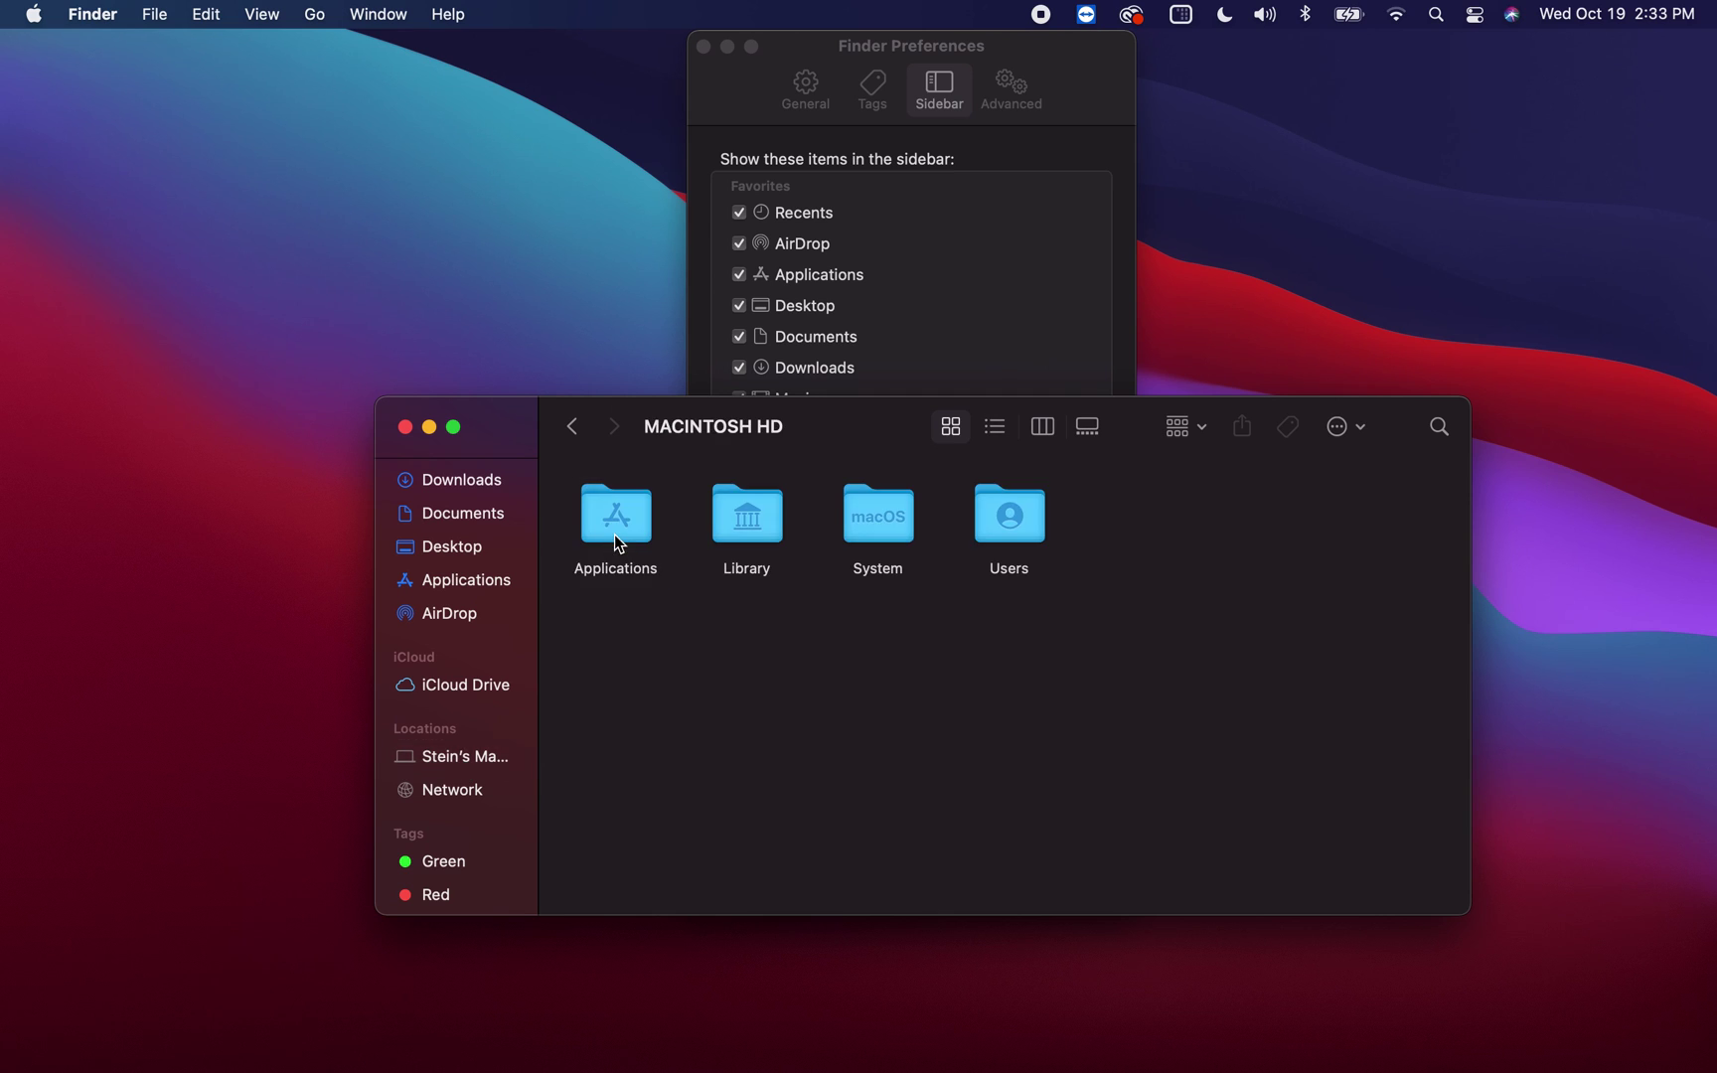
pyautogui.click(578, 437)
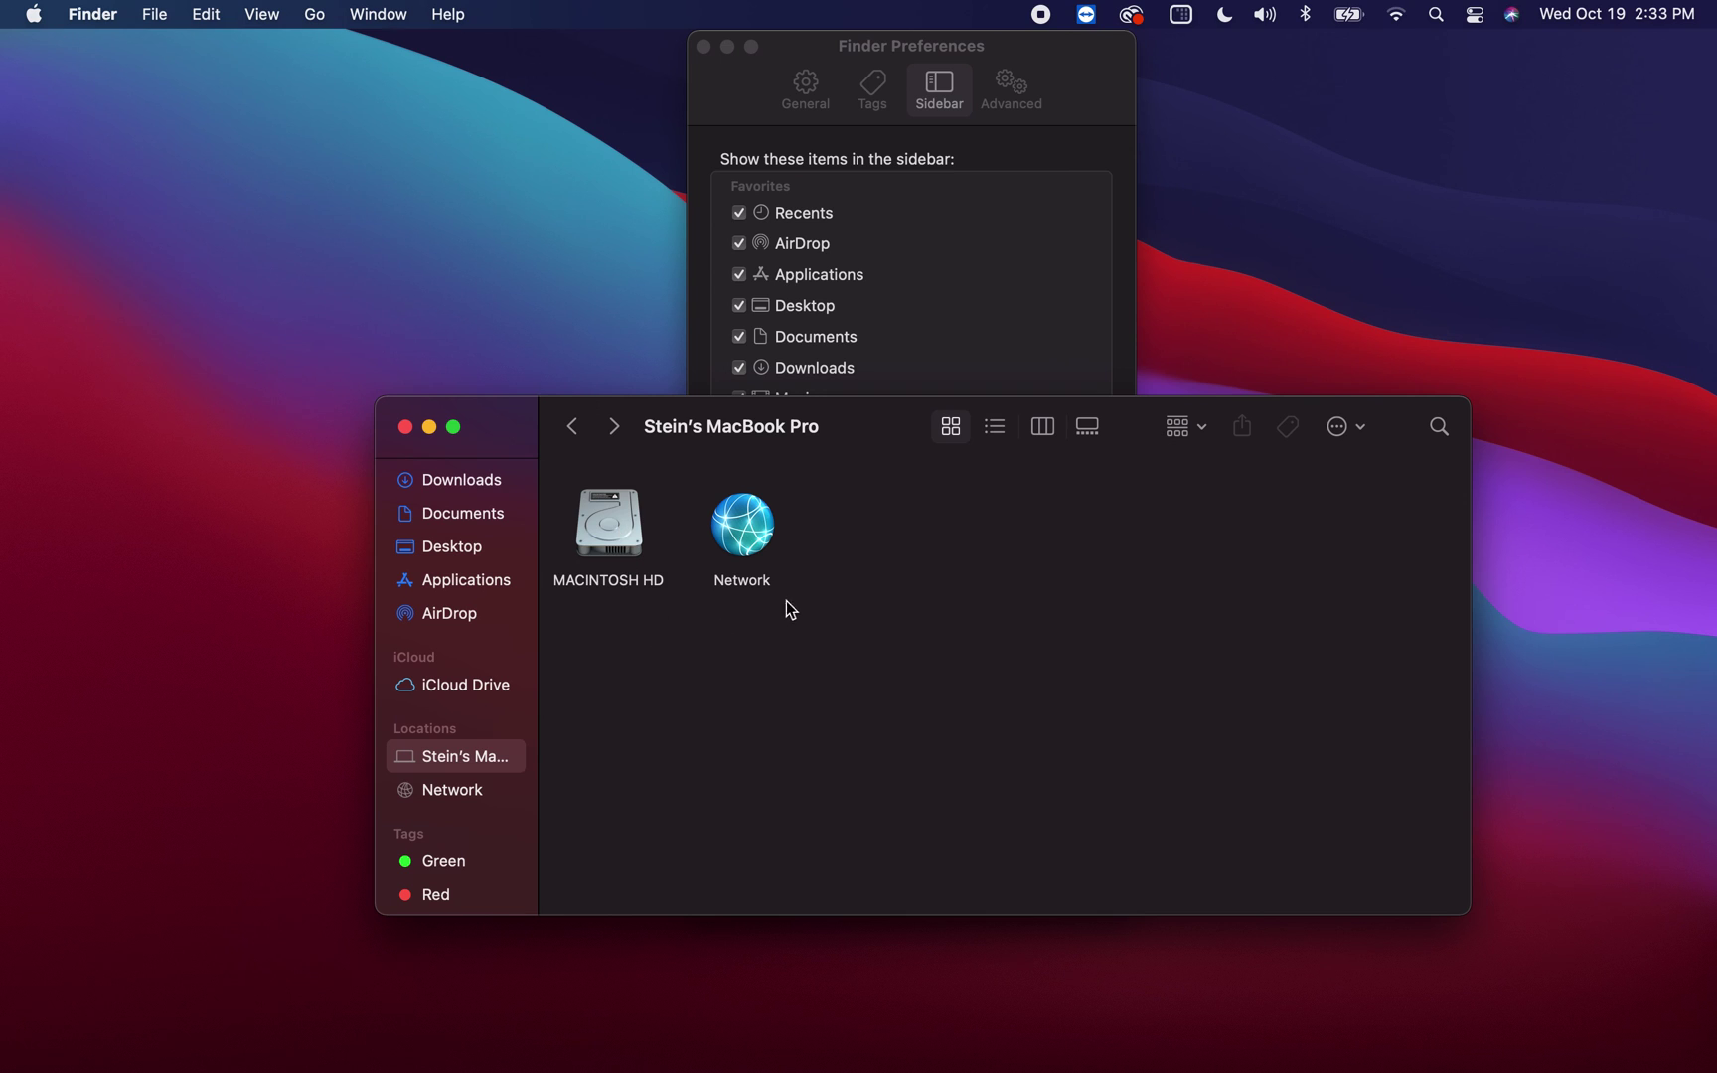
pyautogui.click(898, 532)
pyautogui.click(1095, 81)
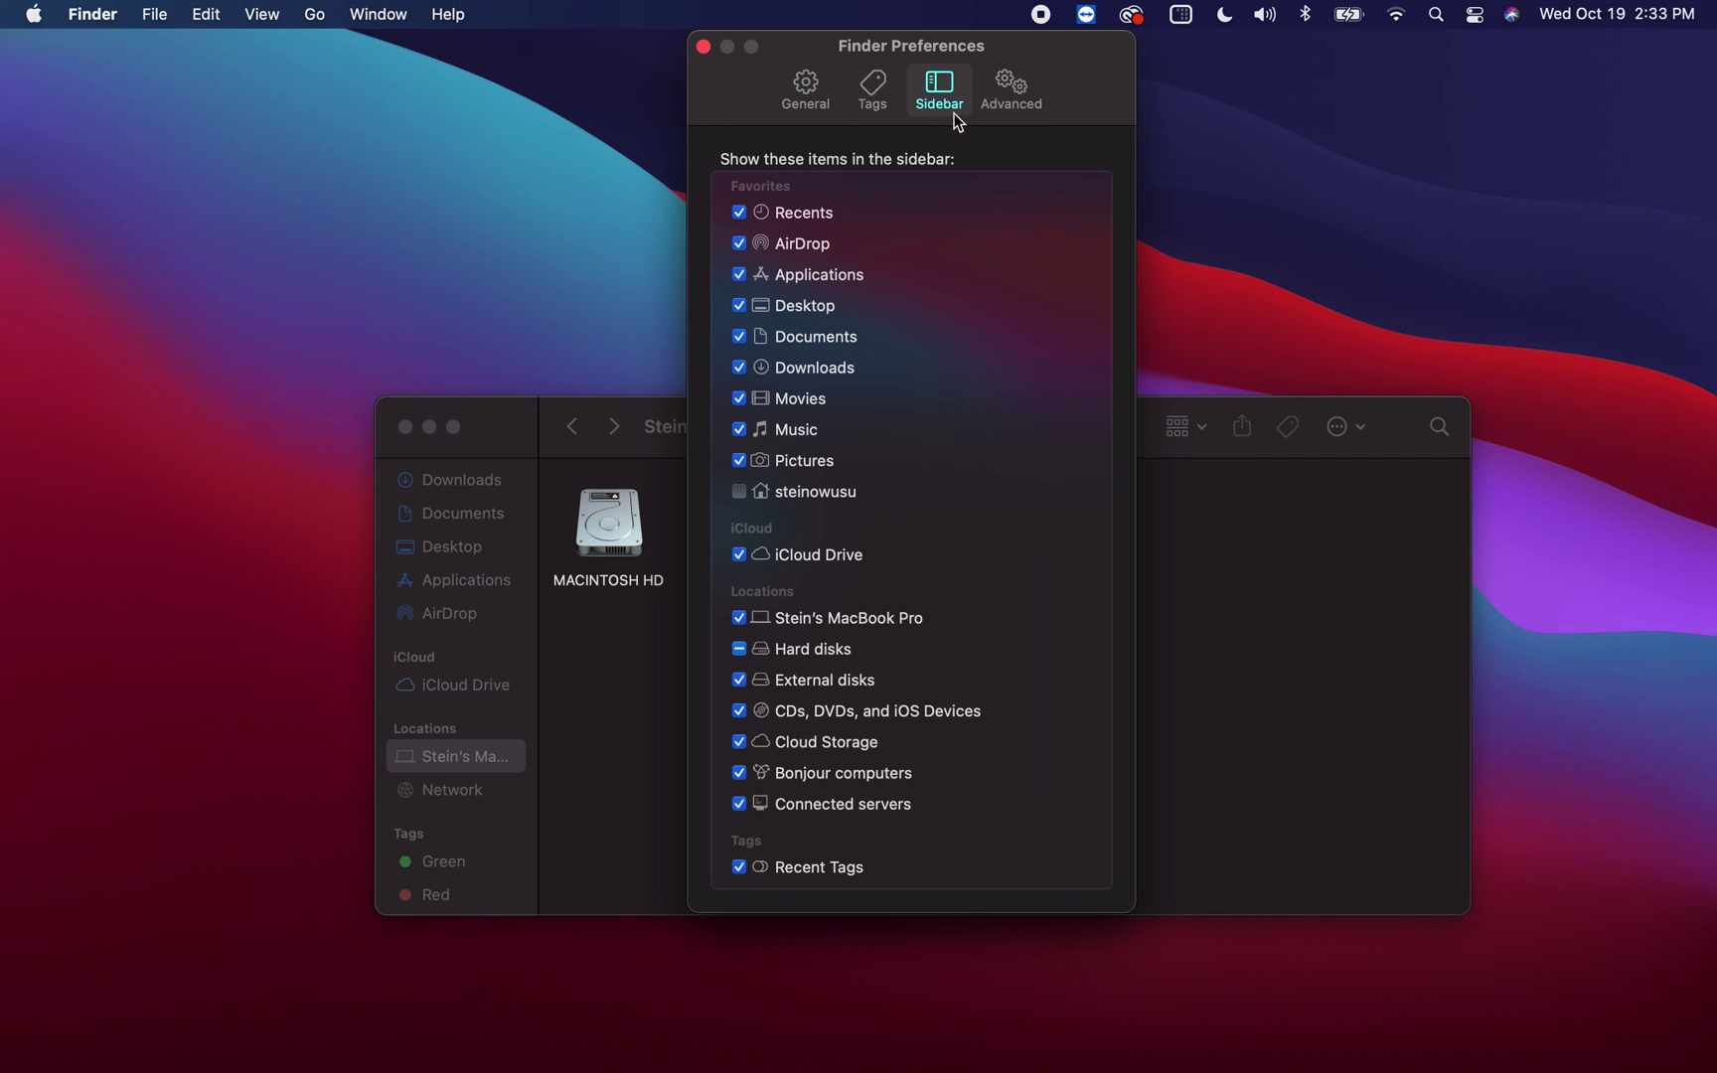